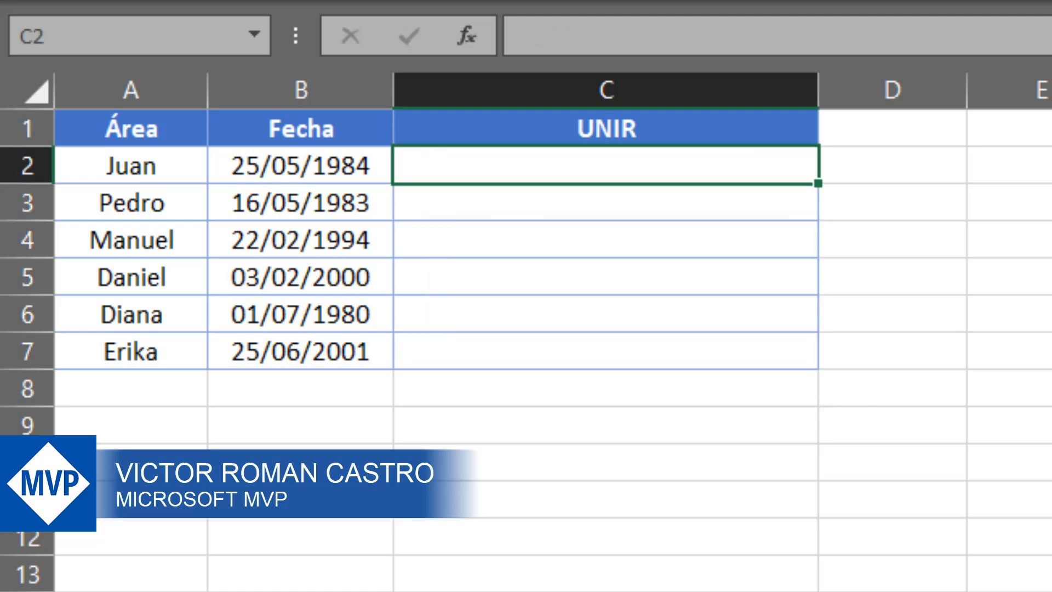
Enter in C2 a formula joining A2, the text " nació el " and B2 formatted with TEXTO as "dd/mm/aaaa", and copy it.
{"action": "type", "text": "="}
{"action": "left_click", "coordinate": [132, 165]}
{"action": "type", "text": "&\""}
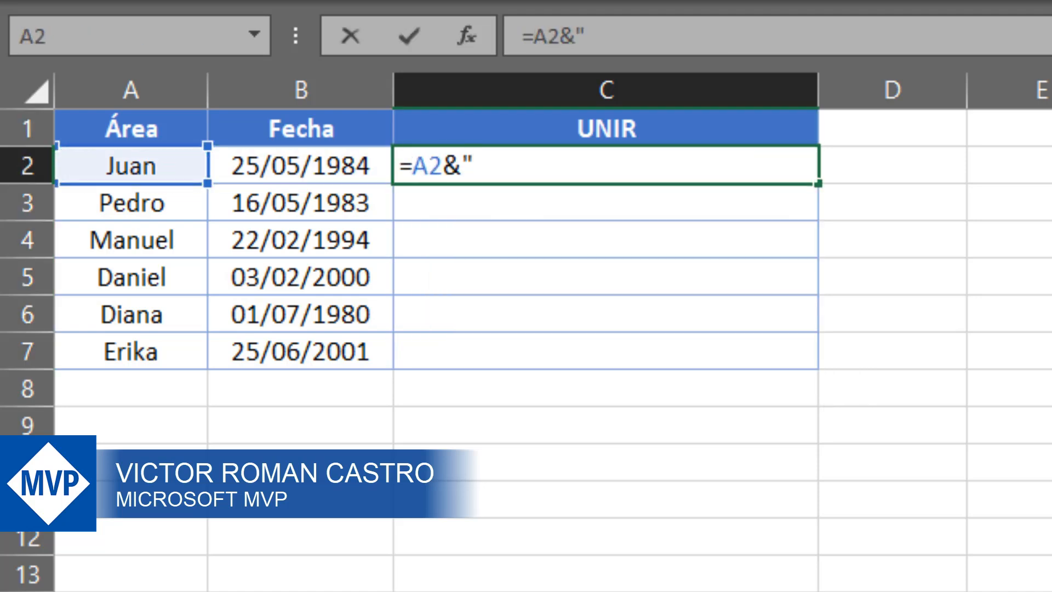
{"action": "type", "text": " nació el \""}
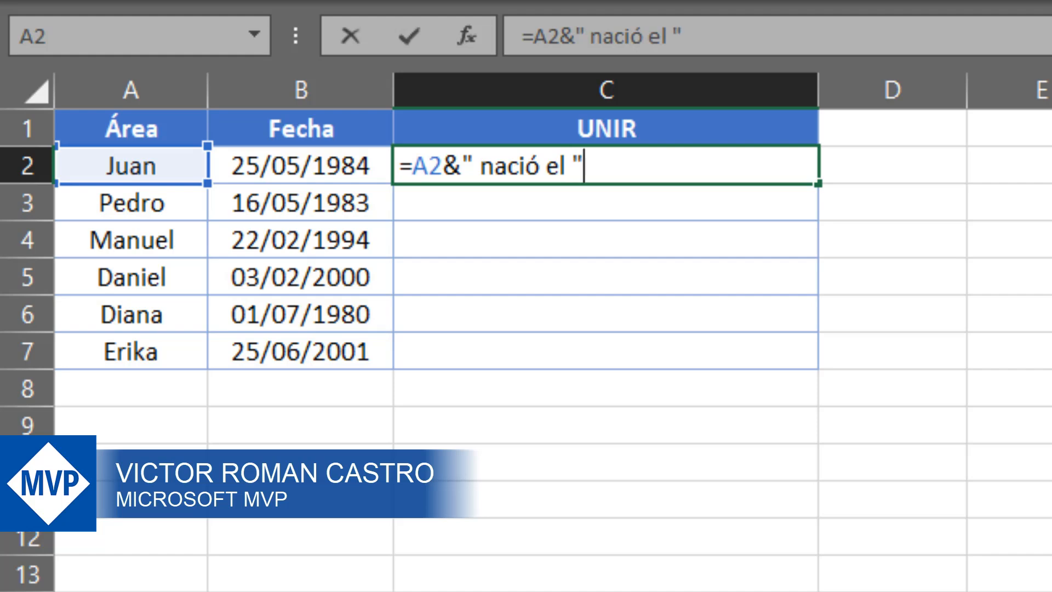
{"action": "type", "text": "&"}
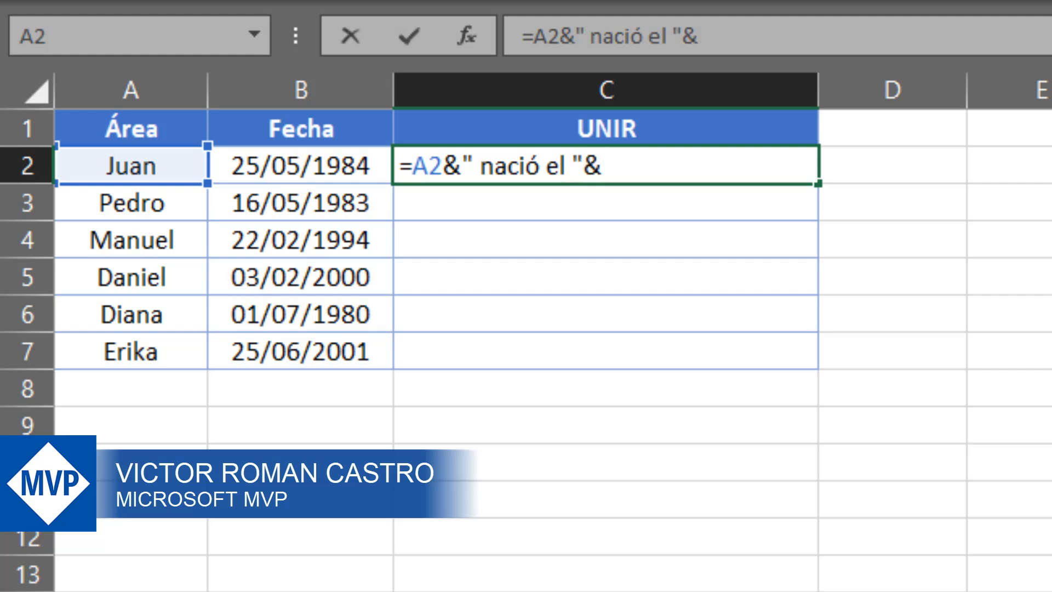
{"action": "type", "text": "tex"}
{"action": "key", "text": "Tab"}
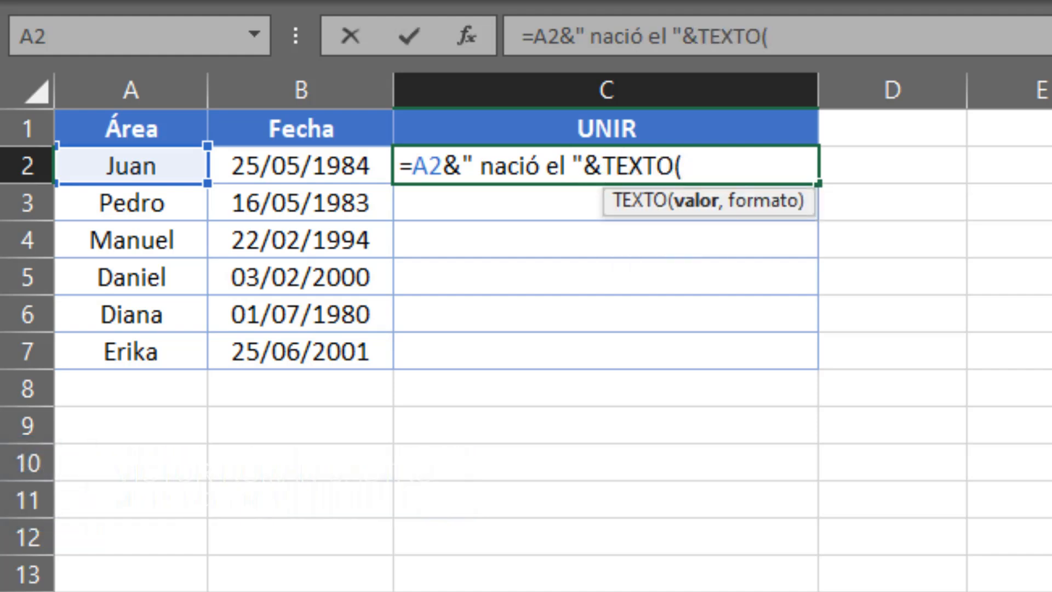
{"action": "left_click", "coordinate": [302, 164]}
{"action": "type", "text": ",\""}
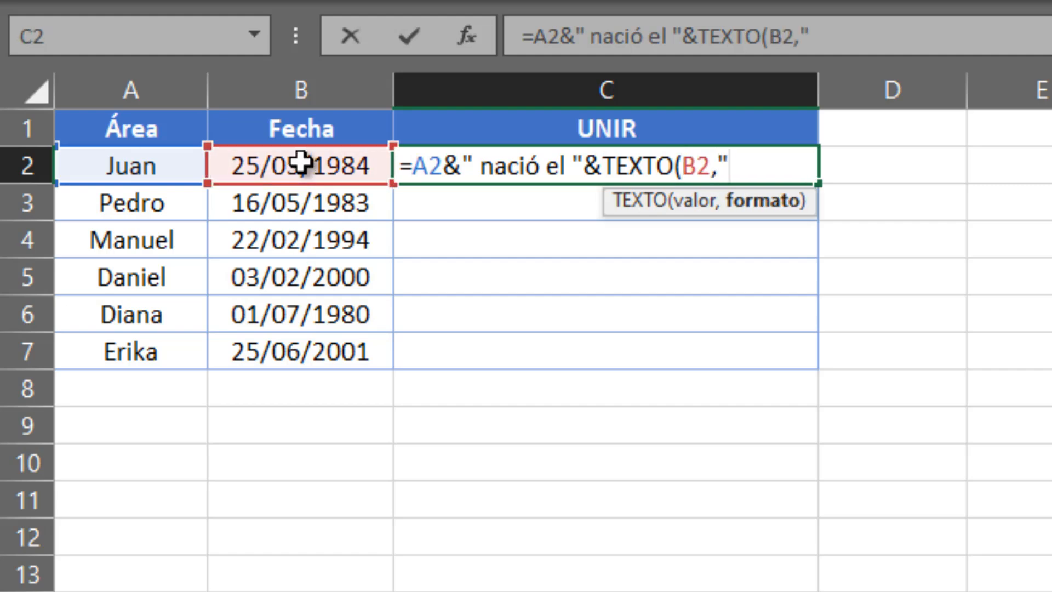
{"action": "type", "text": "dd/mm"}
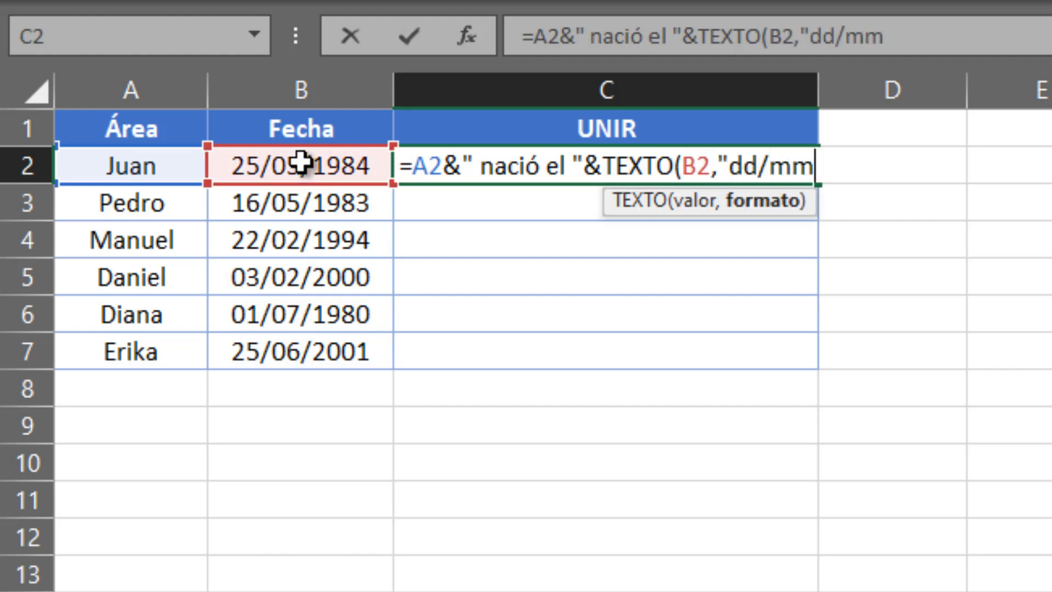
{"action": "type", "text": "/aaaa"}
{"action": "type", "text": "\")"}
{"action": "key", "text": "ctrl+Return"}
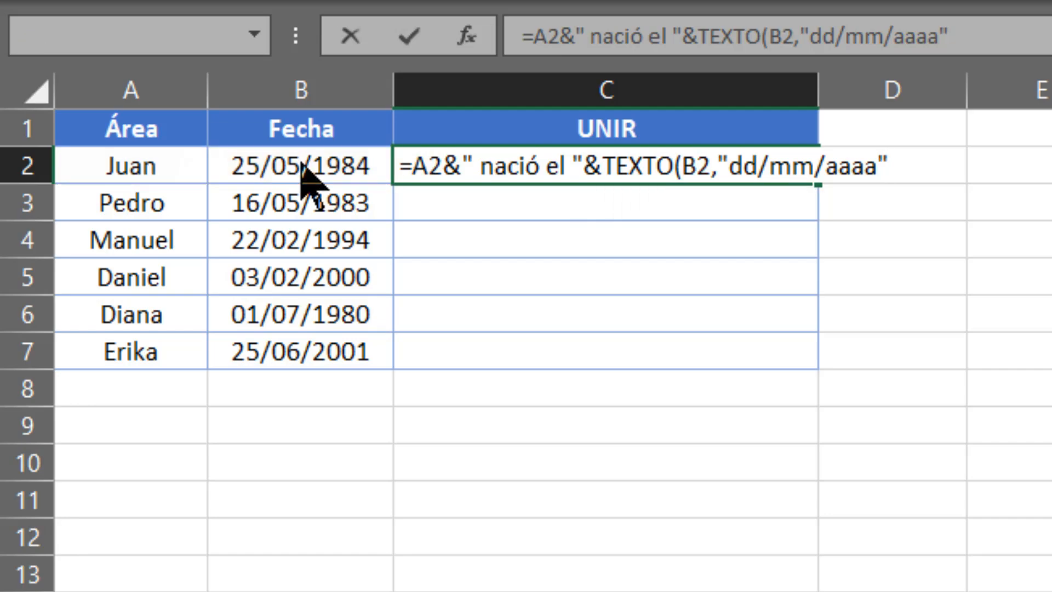
{"action": "key", "text": "ctrl+c"}
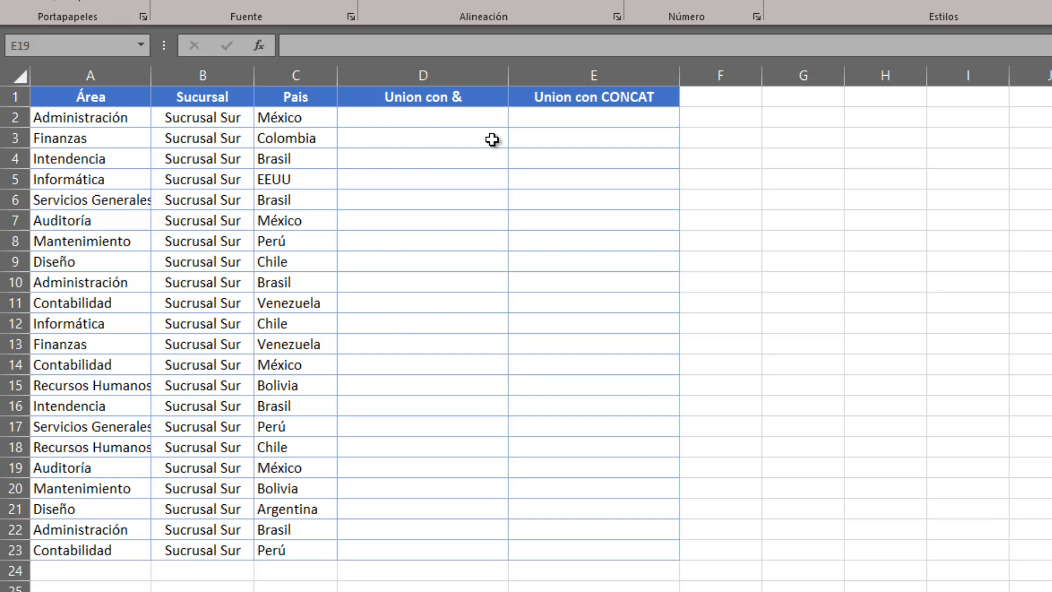
Review the "Union con &" header and the Área, Sucursal and Pais cells of row 2.
{"action": "left_click", "coordinate": [454, 122]}
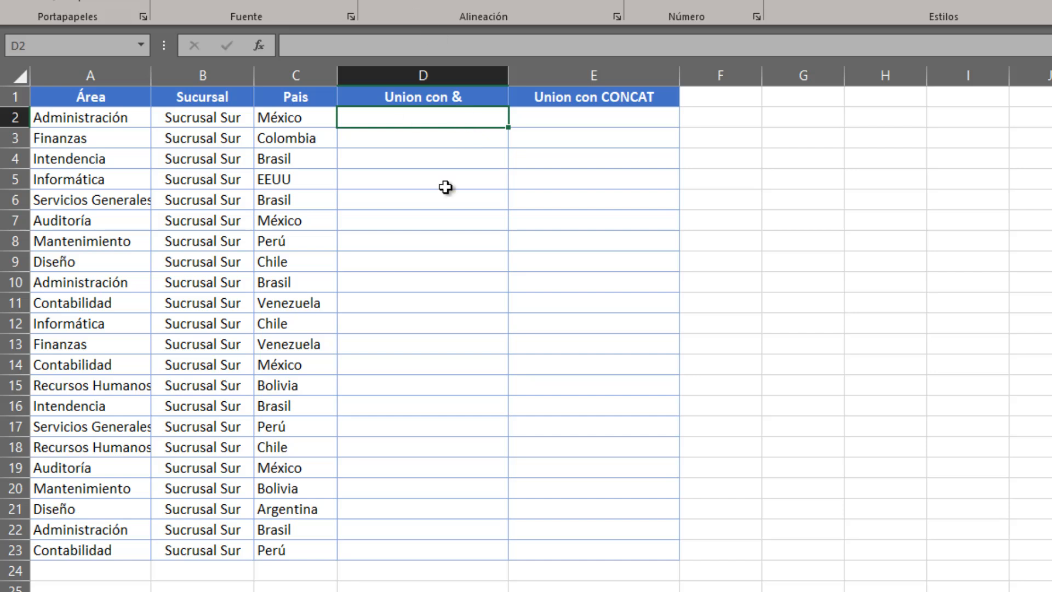
{"action": "double_click", "coordinate": [477, 97]}
{"action": "double_click", "coordinate": [456, 97]}
{"action": "key", "text": "Escape"}
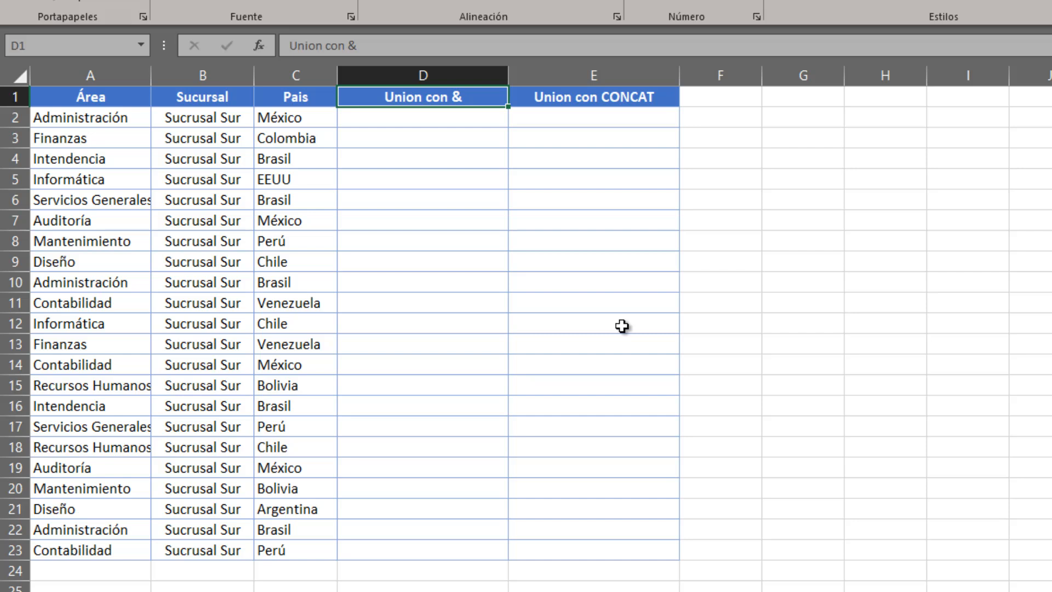
{"action": "key", "text": "Down"}
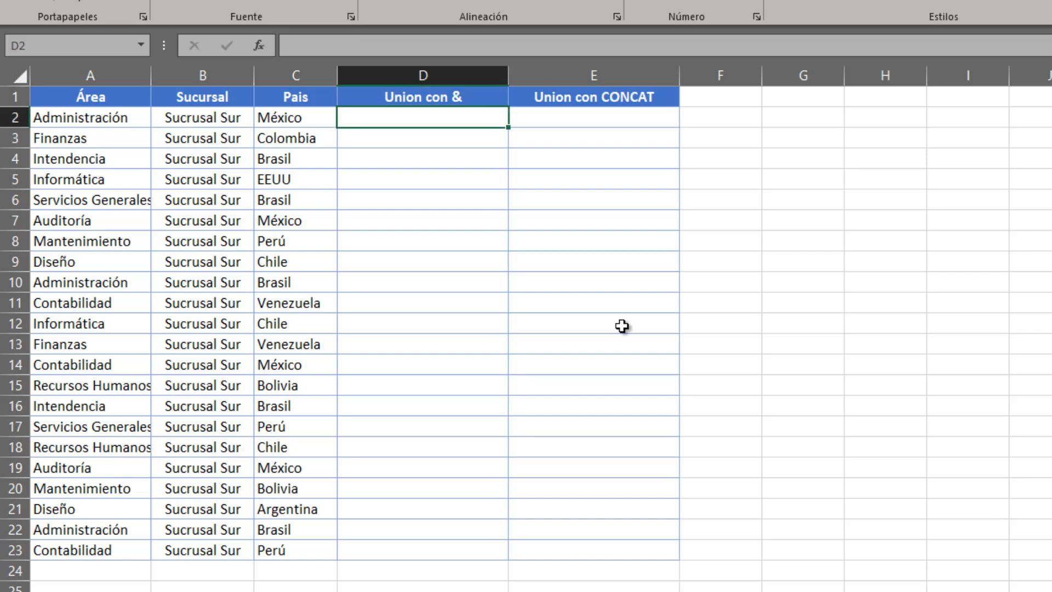
{"action": "key", "text": "Left"}
{"action": "key", "text": "Left"}
{"action": "key", "text": "Left"}
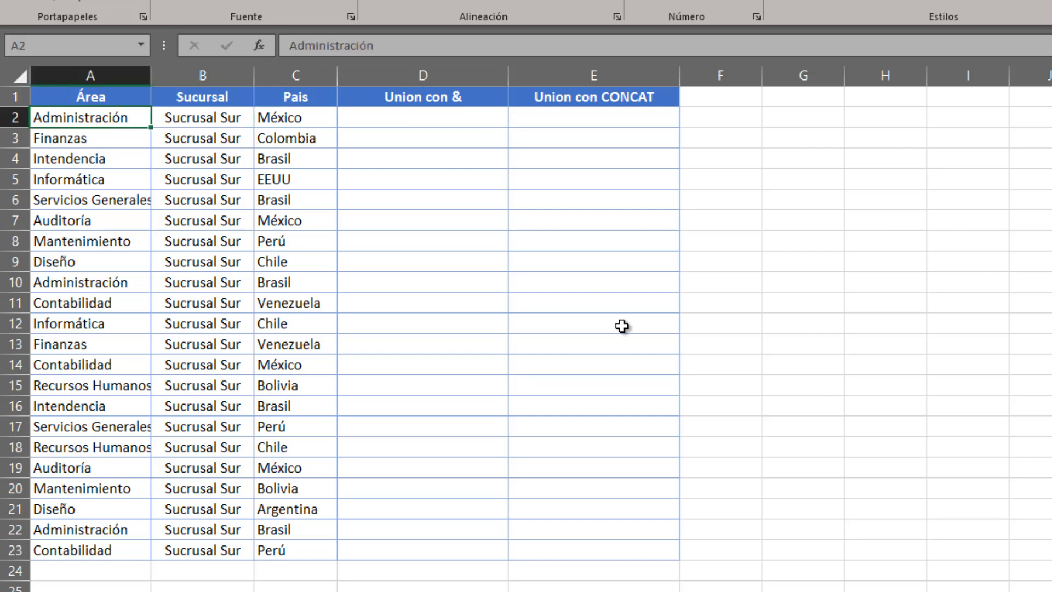
{"action": "key", "text": "Right"}
{"action": "key", "text": "Right"}
{"action": "key", "text": "Right"}
{"action": "key", "text": "Left"}
{"action": "key", "text": "Left"}
{"action": "key", "text": "Left"}
{"action": "key", "text": "Right"}
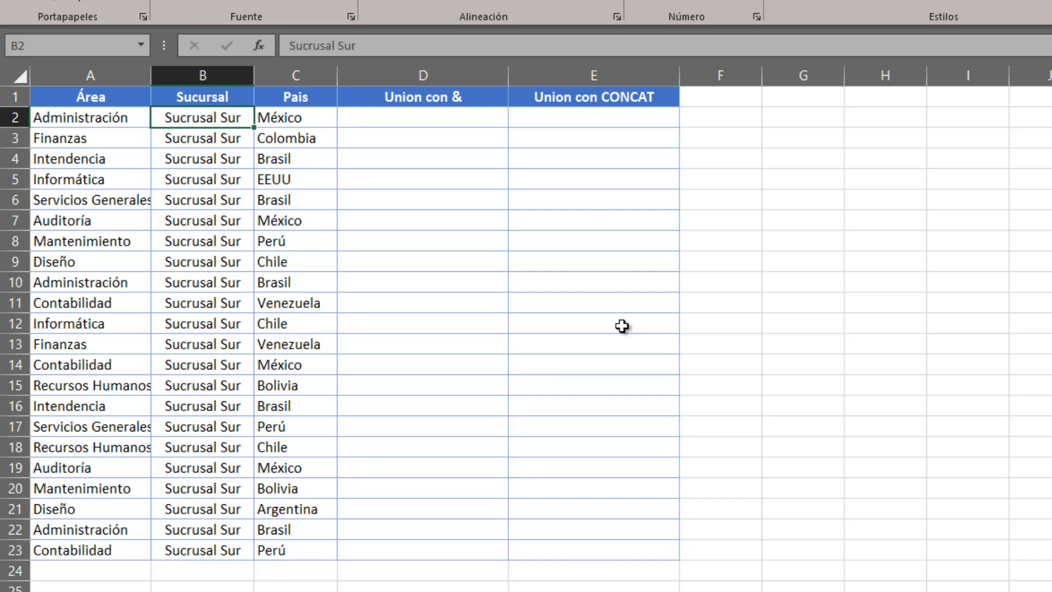
{"action": "key", "text": "Right"}
{"action": "key", "text": "Left"}
{"action": "key", "text": "Left"}
{"action": "key", "text": "Right"}
{"action": "key", "text": "Right"}
{"action": "key", "text": "Right"}
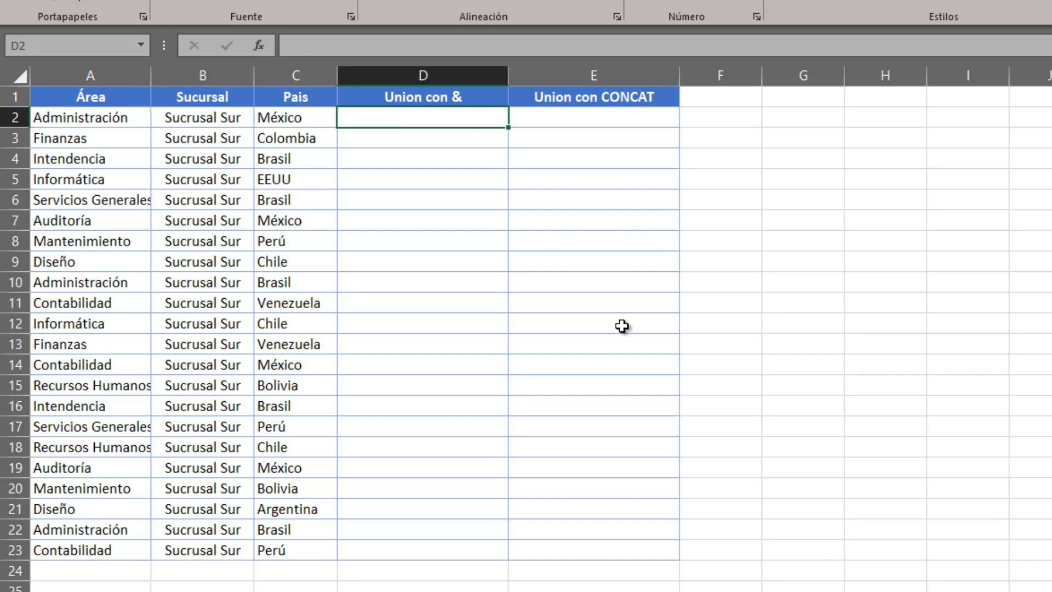
Try joining A2 and C2 directly in D2 with the formula =A2&C2, and clear the cell.
{"action": "type", "text": "="}
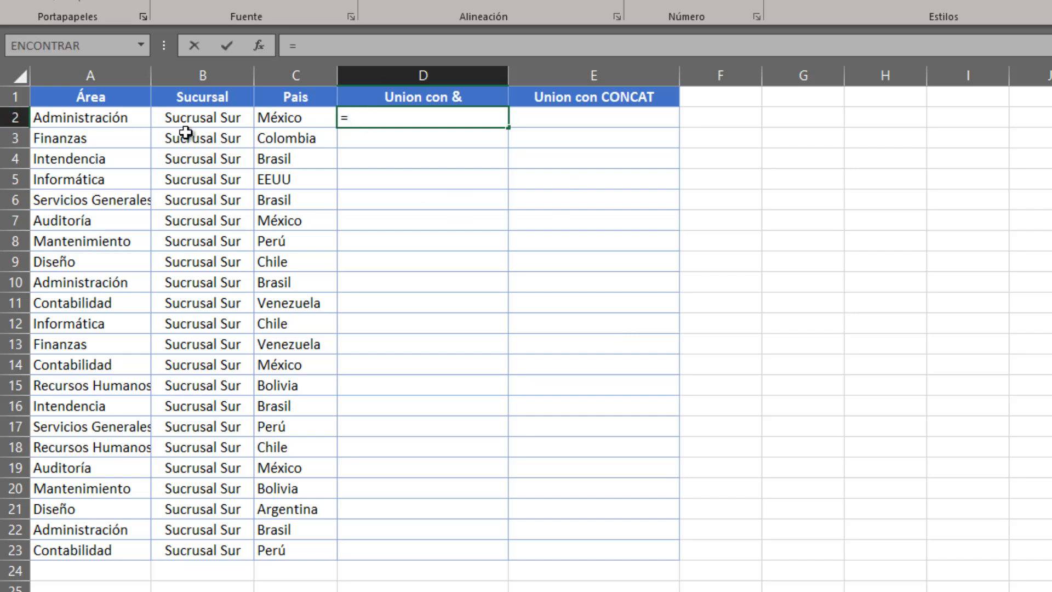
{"action": "left_click", "coordinate": [104, 118]}
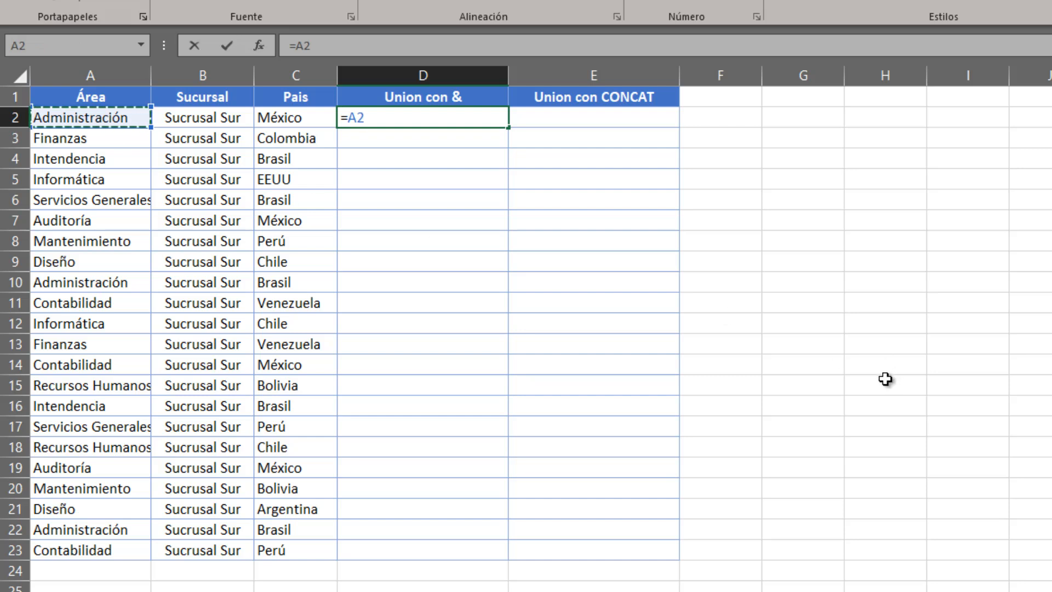
{"action": "type", "text": "&"}
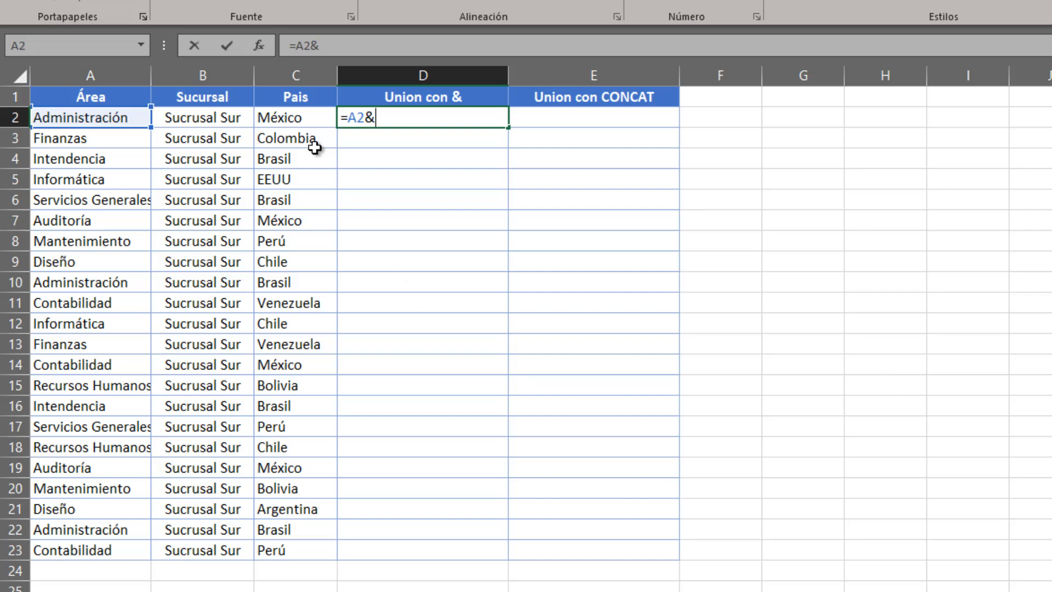
{"action": "left_click", "coordinate": [301, 118]}
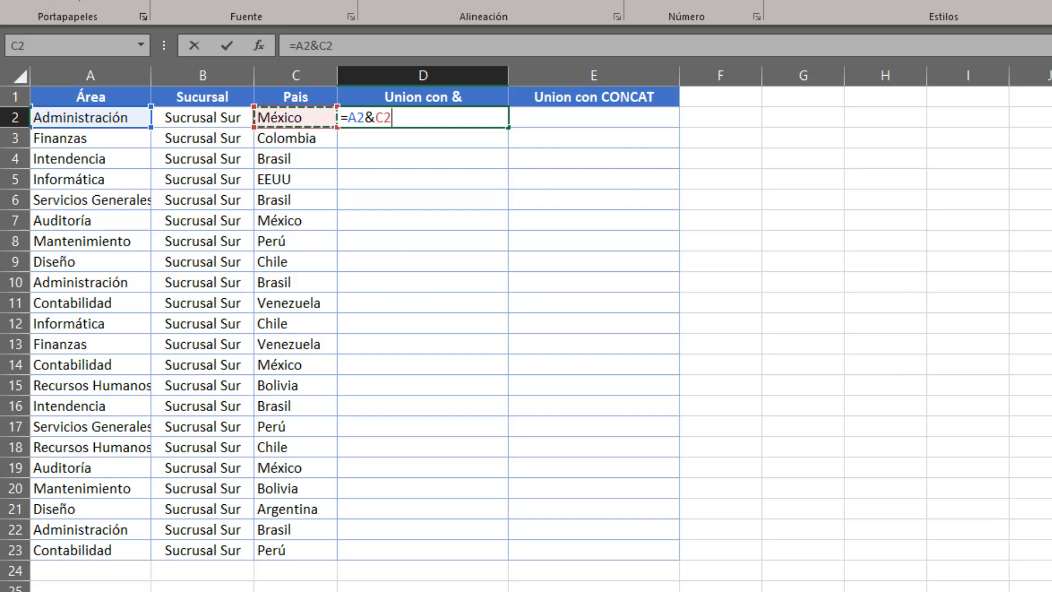
{"action": "key", "text": "Return"}
{"action": "key", "text": "Up"}
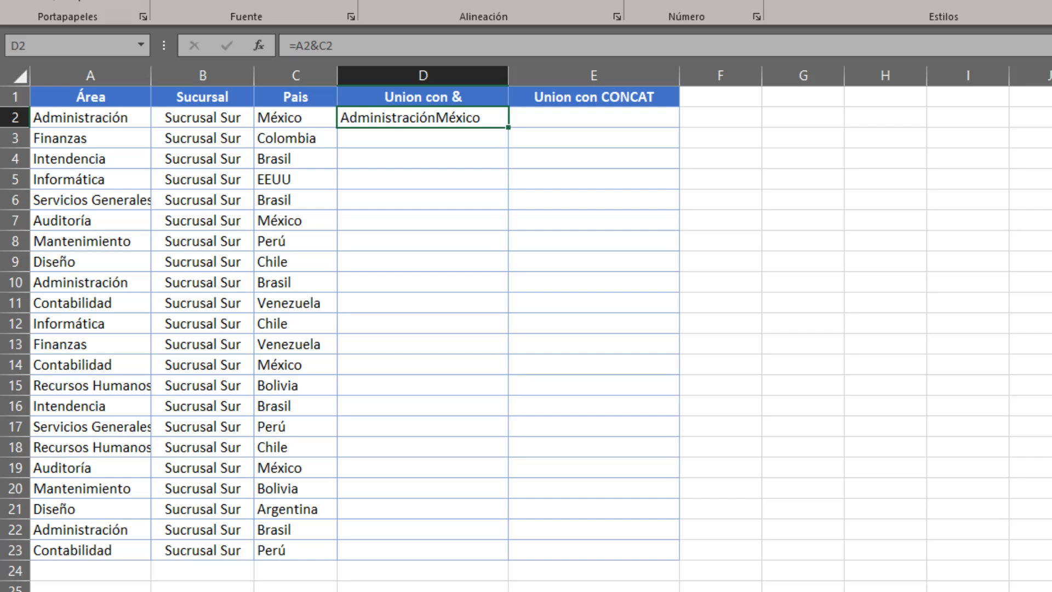
{"action": "key", "text": "BackSpace"}
{"action": "key", "text": "Return"}
{"action": "key", "text": "Up"}
Enter the formula =A2&" "&C2 in D2 to join the area and country with a space between them.
{"action": "type", "text": "="}
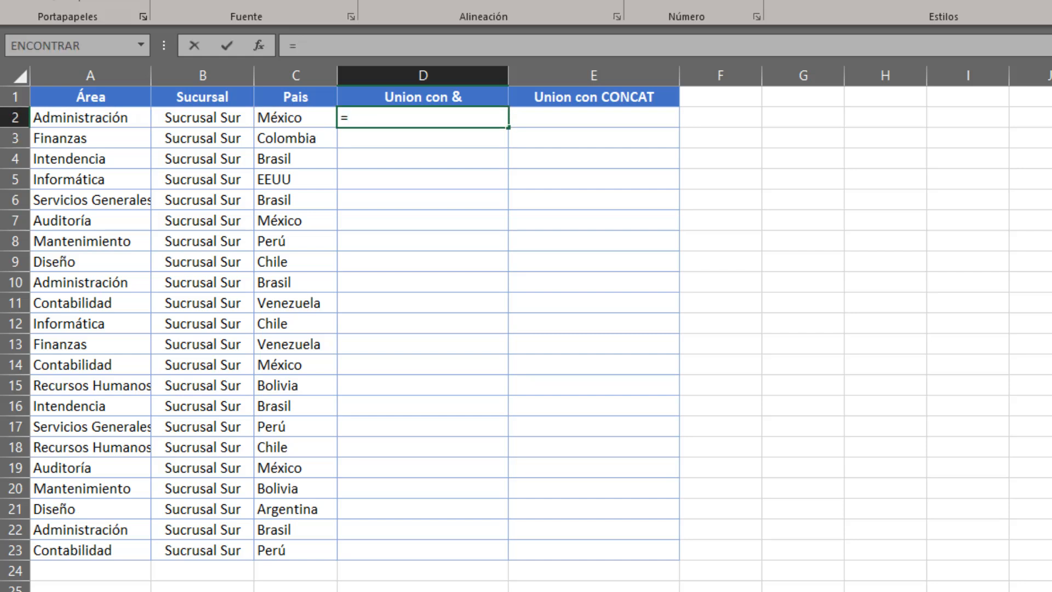
{"action": "left_click", "coordinate": [112, 117]}
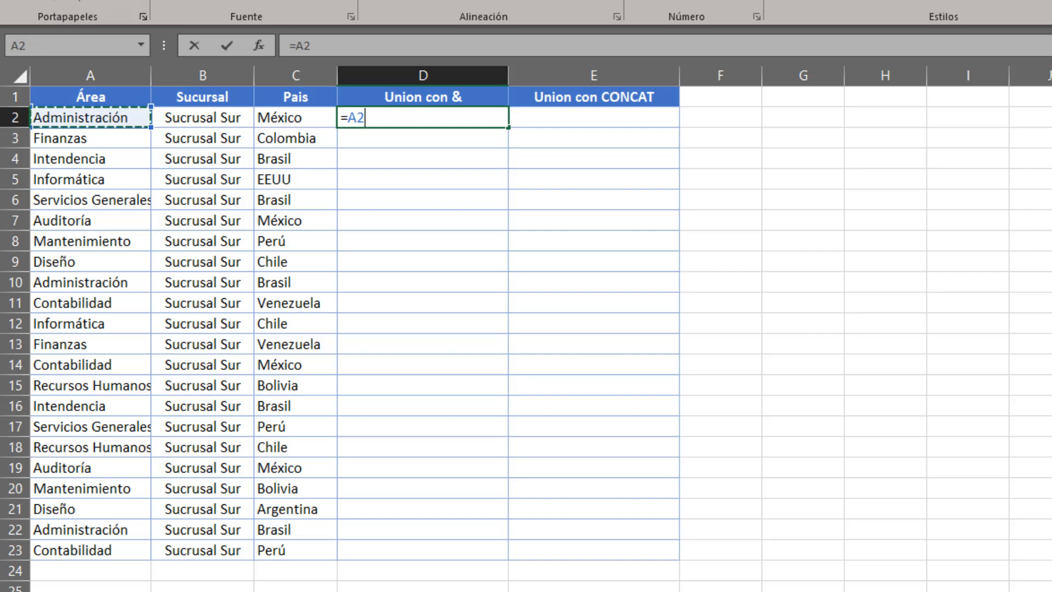
{"action": "type", "text": "&"}
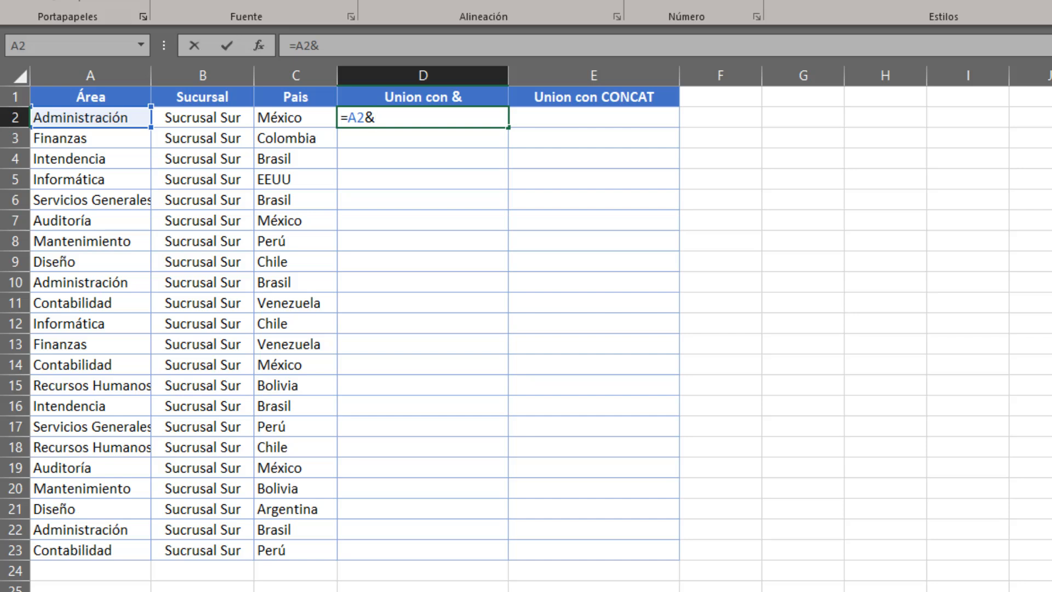
{"action": "type", "text": "\" \"&"}
{"action": "left_click", "coordinate": [282, 117]}
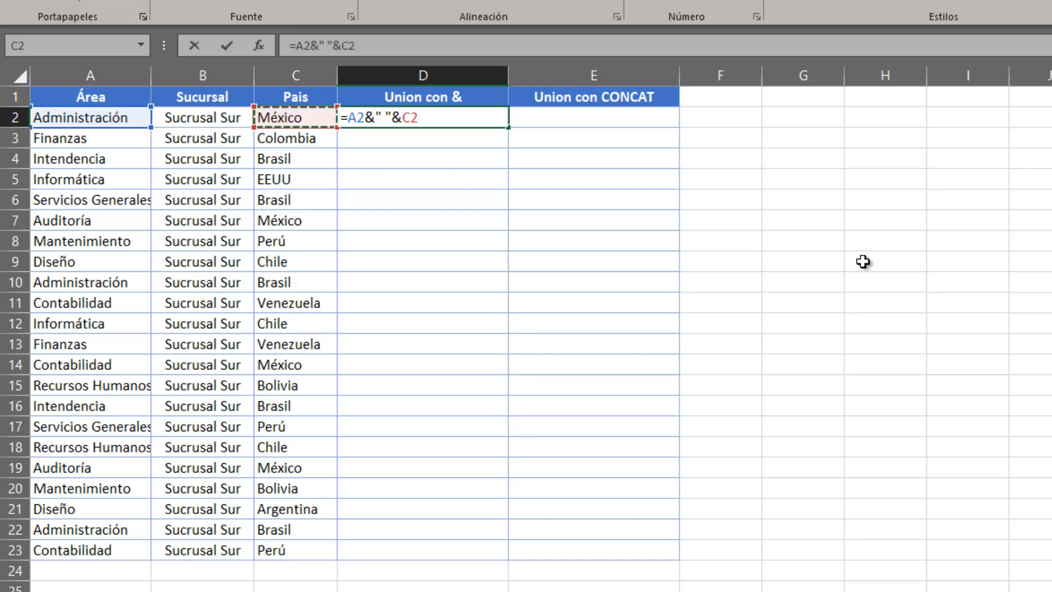
{"action": "key", "text": "Return"}
{"action": "key", "text": "Up"}
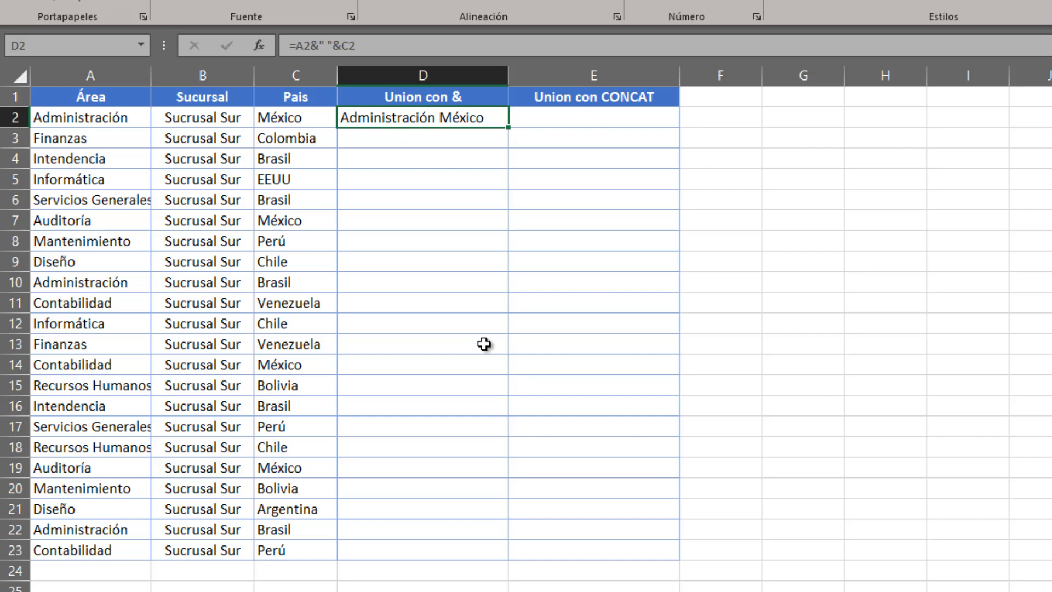
Copy the D2 formula through D23 to fill the "Union con &" column.
{"action": "key", "text": "ctrl+c"}
{"action": "key", "text": "shift+Down"}
{"action": "key", "text": "shift+Down"}
{"action": "key", "text": "shift+Down"}
{"action": "key", "text": "shift+Down"}
{"action": "key", "text": "shift+Down"}
{"action": "key", "text": "shift+Down"}
{"action": "key", "text": "shift+Down"}
{"action": "key", "text": "shift+Down"}
{"action": "key", "text": "shift+Down"}
{"action": "key", "text": "shift+Down"}
{"action": "key", "text": "shift+Down"}
{"action": "key", "text": "shift+Down"}
{"action": "key", "text": "shift+Down"}
{"action": "key", "text": "shift+Down"}
{"action": "key", "text": "shift+Down"}
{"action": "key", "text": "shift+Down"}
{"action": "key", "text": "shift+Down"}
{"action": "key", "text": "shift+Down"}
{"action": "key", "text": "shift+Down"}
{"action": "key", "text": "shift+Down"}
{"action": "key", "text": "shift+Down"}
{"action": "key", "text": "ctrl+v"}
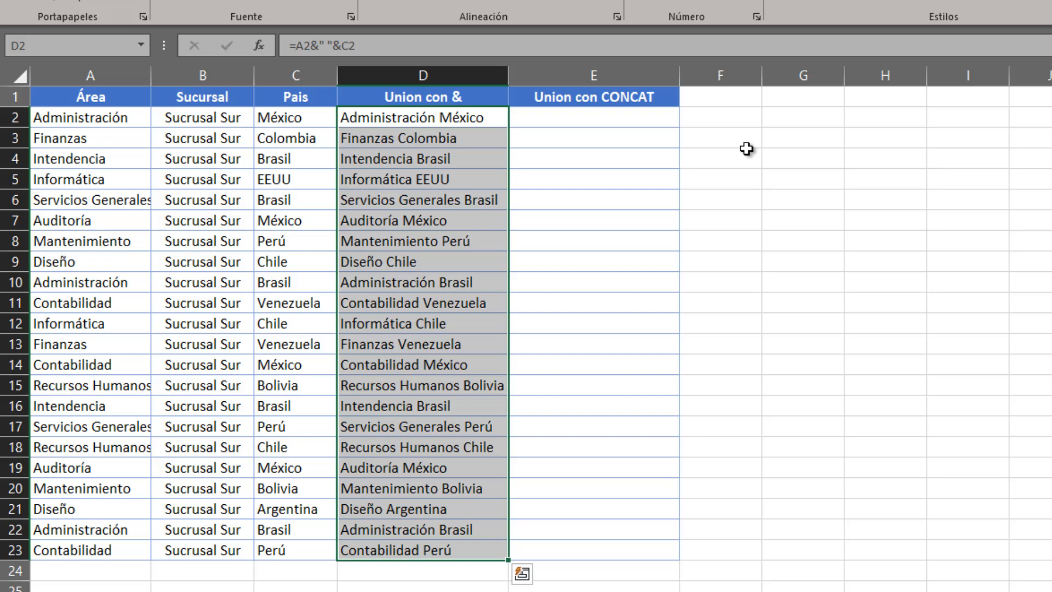
Enter the formula =CONCAT(A2," ",C2) in E2 to join the area and country.
{"action": "key", "text": "Right"}
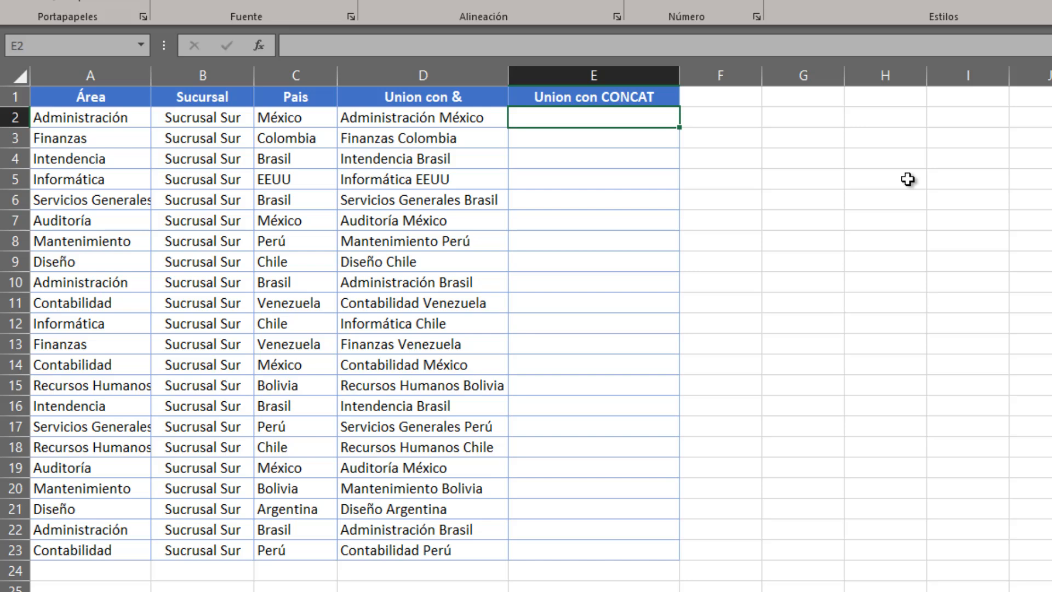
{"action": "type", "text": "=con"}
{"action": "key", "text": "Tab"}
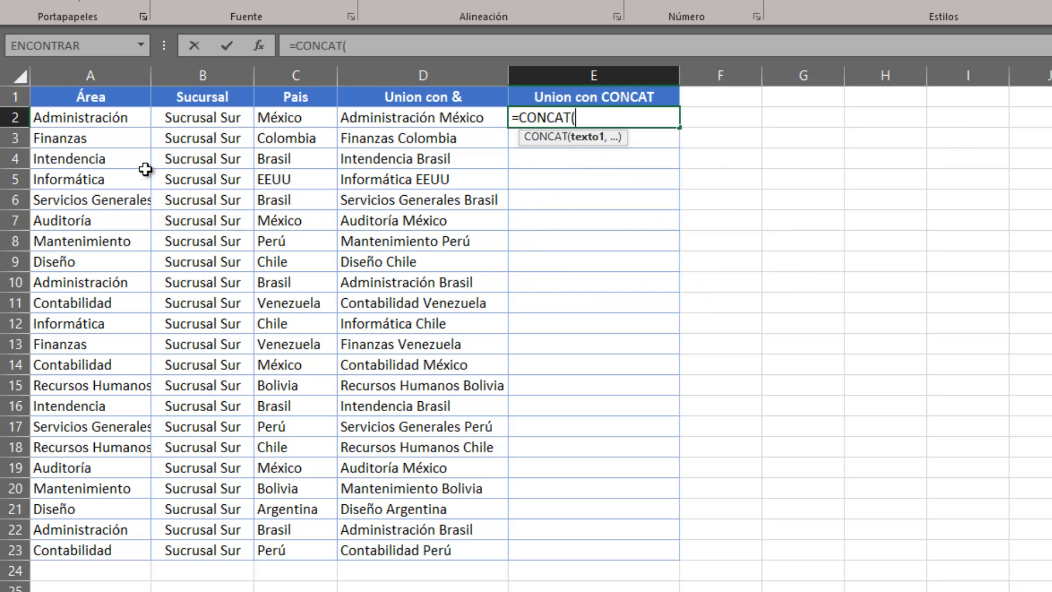
{"action": "left_click", "coordinate": [121, 122]}
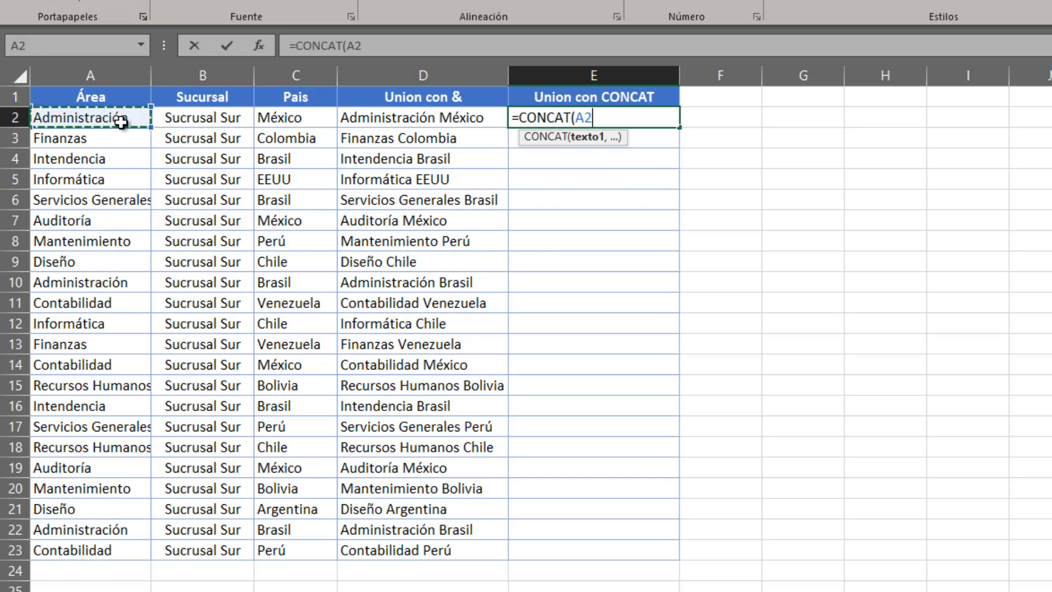
{"action": "type", "text": ","}
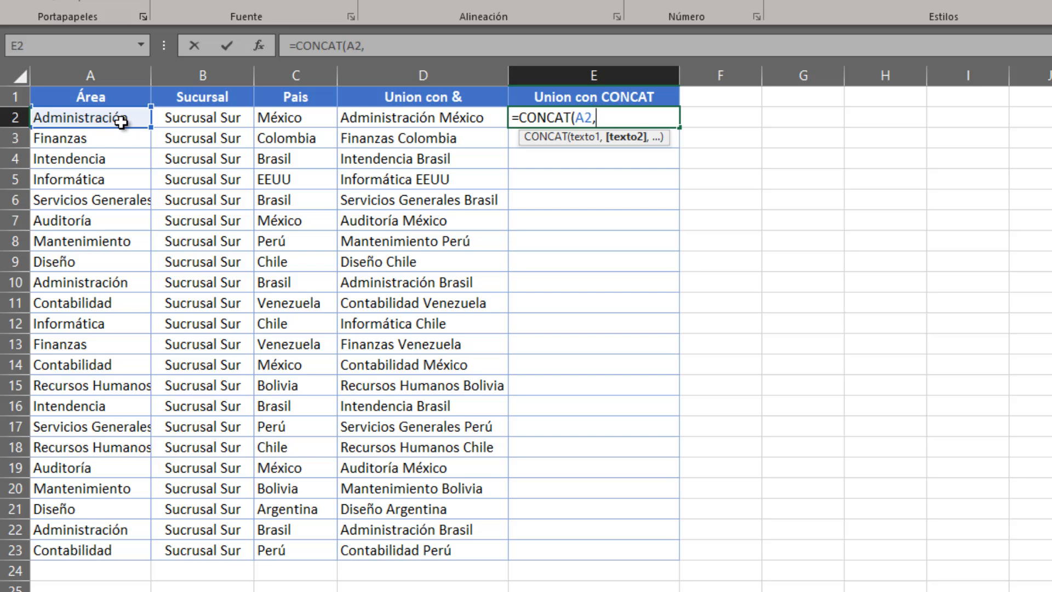
{"action": "type", "text": "\" \","}
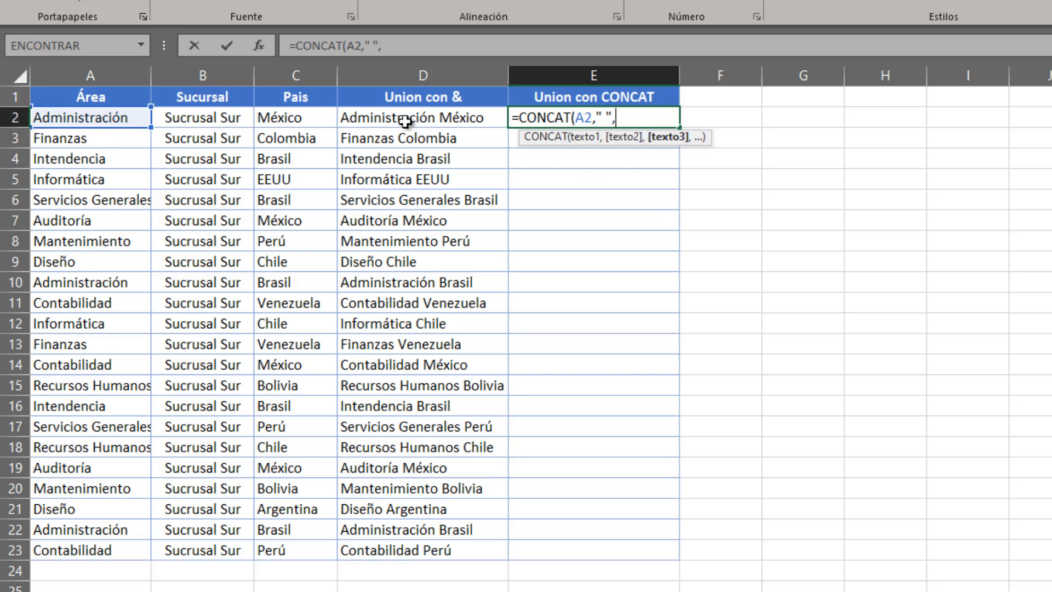
{"action": "left_click", "coordinate": [305, 119]}
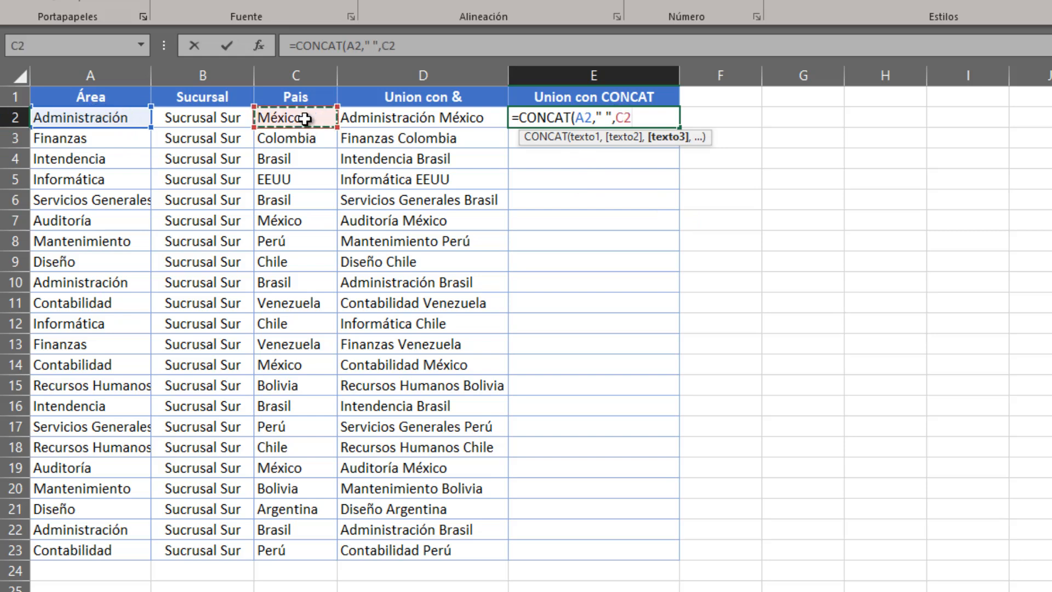
{"action": "type", "text": ")"}
{"action": "key", "text": "Return"}
Enter the formula =CONCATENAR(A3," ",C3) in E3 to join the area and country with a space.
{"action": "type", "text": "=c"}
{"action": "type", "text": "onc"}
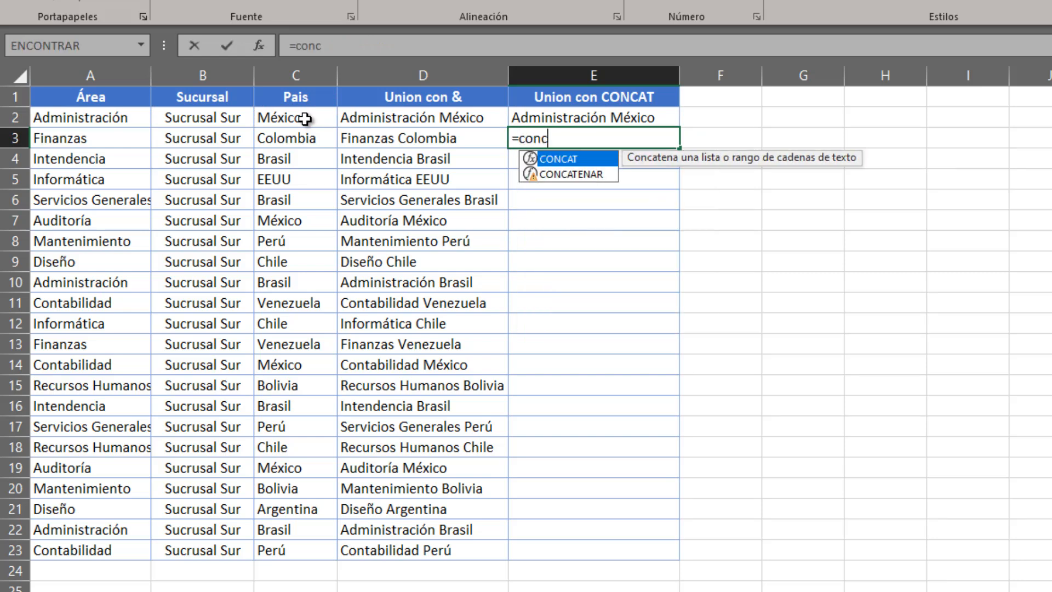
{"action": "key", "text": "Down"}
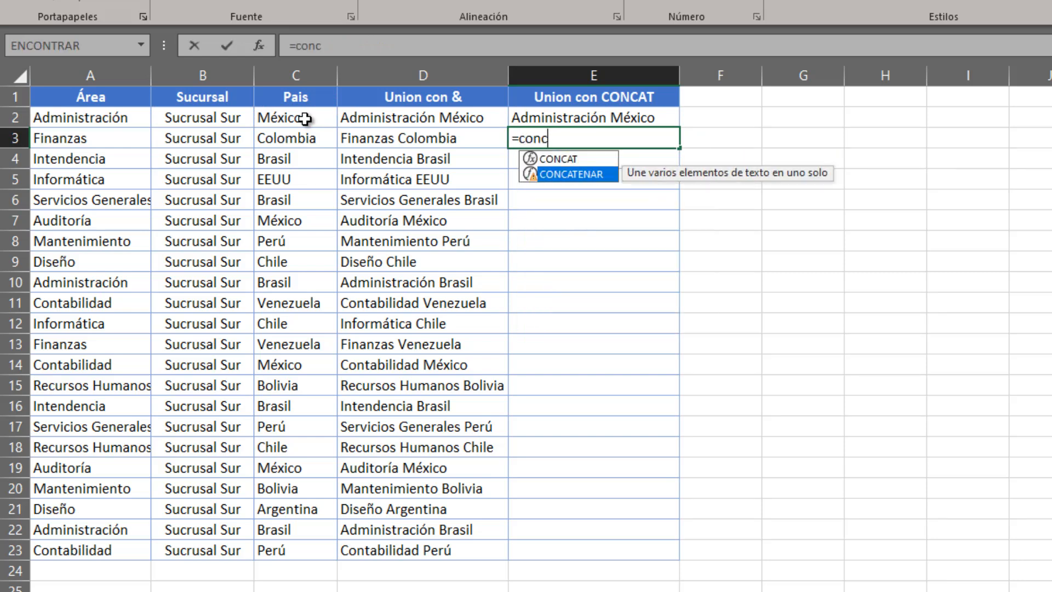
{"action": "double_click", "coordinate": [530, 174]}
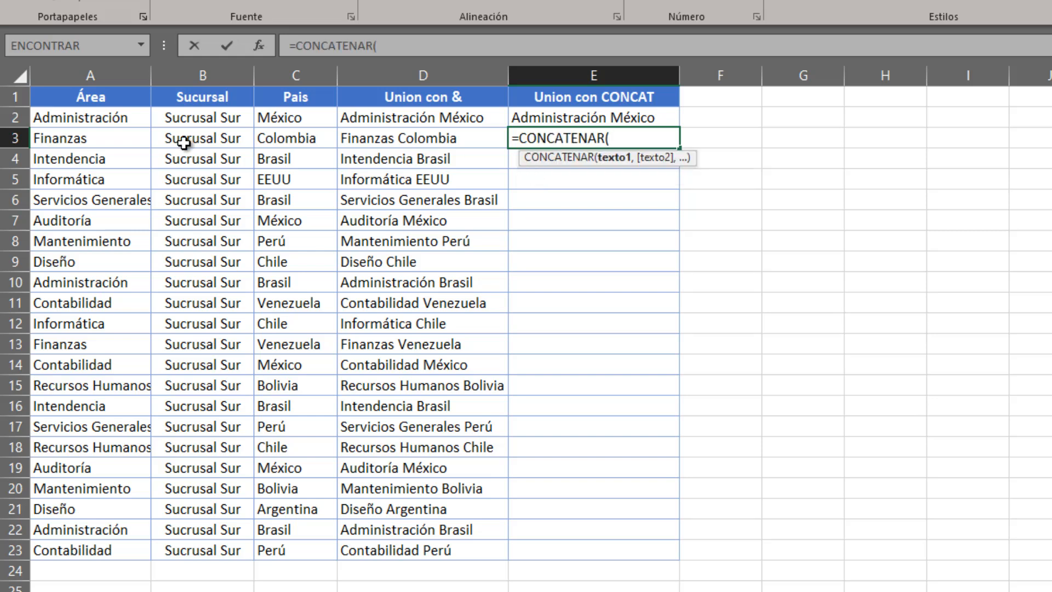
{"action": "left_click", "coordinate": [90, 137]}
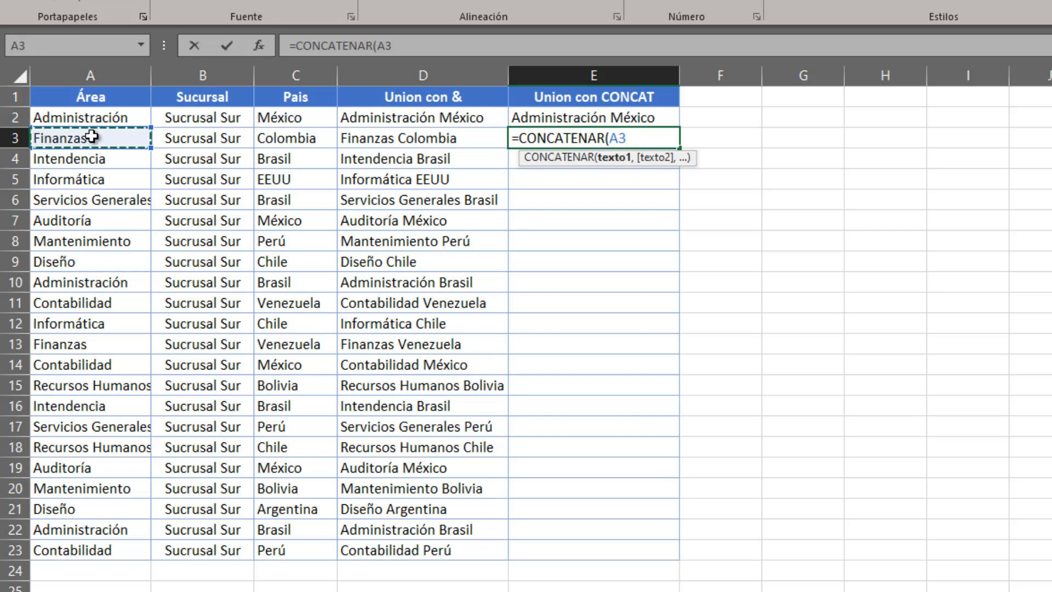
{"action": "type", "text": ",\""}
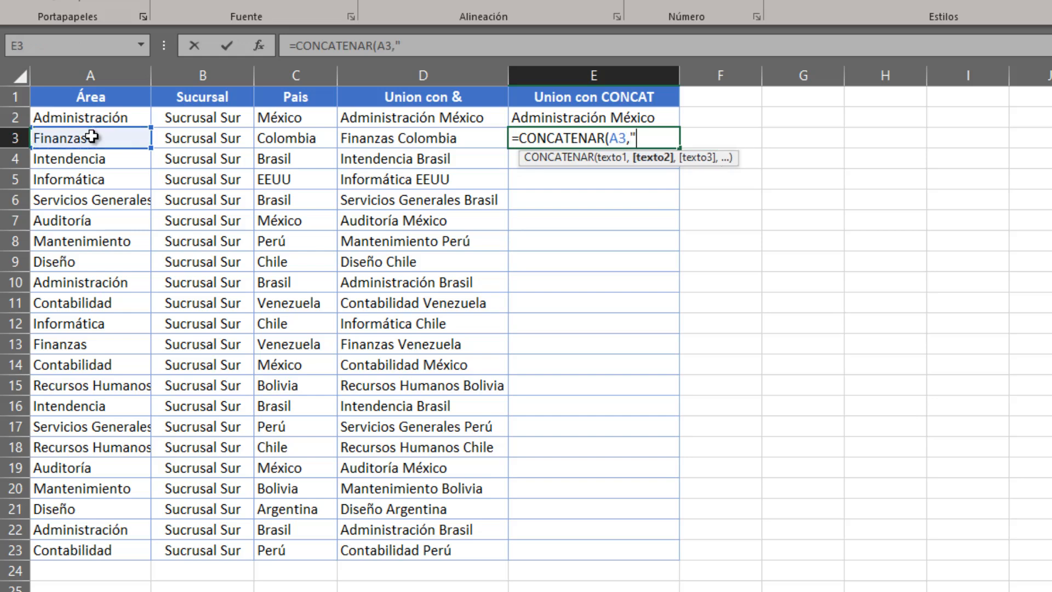
{"action": "type", "text": " \","}
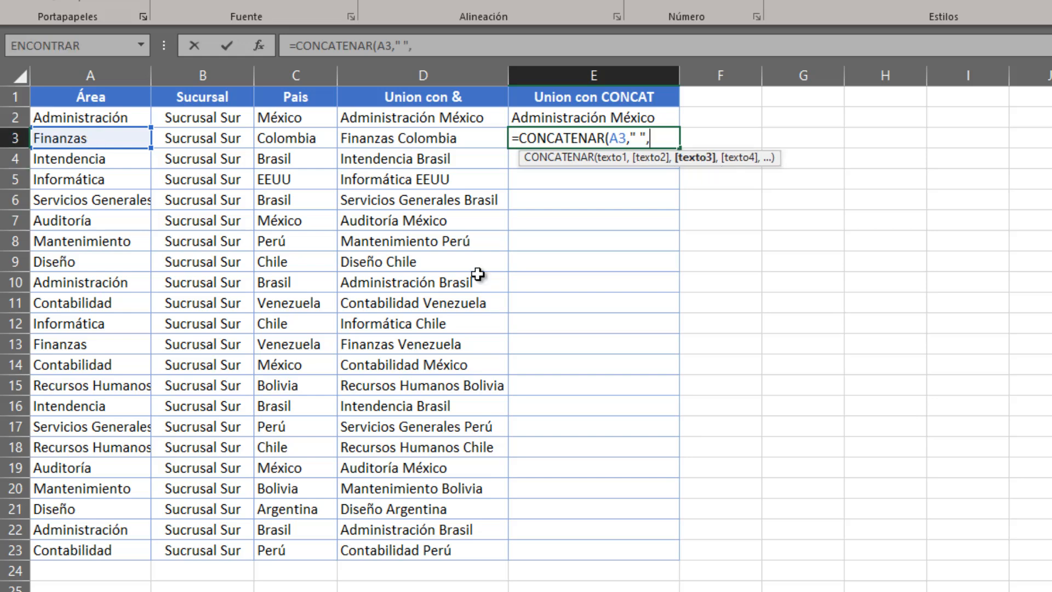
{"action": "left_click", "coordinate": [280, 137]}
{"action": "type", "text": ")"}
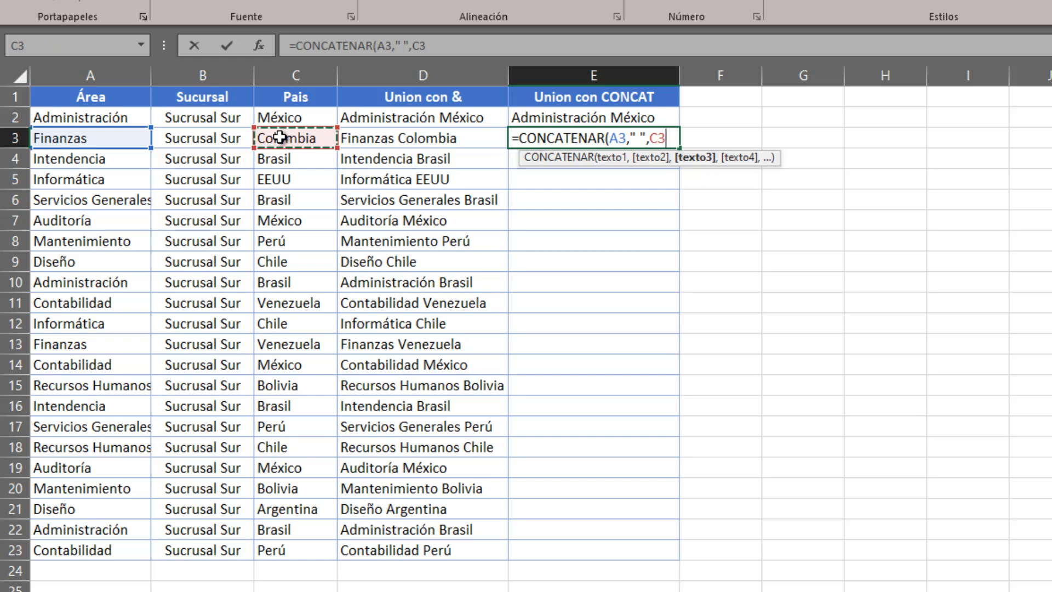
{"action": "key", "text": "Return"}
Copy the CONCATENAR formula from E3 down through E23 to fill the "Union con CONCAT" column.
{"action": "key", "text": "Up"}
{"action": "key", "text": "ctrl+c"}
{"action": "key", "text": "shift+Down"}
{"action": "key", "text": "shift+Down"}
{"action": "key", "text": "shift+Down"}
{"action": "key", "text": "shift+Down"}
{"action": "key", "text": "shift+Down"}
{"action": "key", "text": "shift+Down"}
{"action": "key", "text": "shift+Down"}
{"action": "key", "text": "shift+Down"}
{"action": "key", "text": "shift+Down"}
{"action": "key", "text": "shift+Down"}
{"action": "key", "text": "shift+Down"}
{"action": "key", "text": "shift+Down"}
{"action": "key", "text": "shift+Down"}
{"action": "key", "text": "shift+Down"}
{"action": "key", "text": "shift+Down"}
{"action": "key", "text": "shift+Down"}
{"action": "key", "text": "shift+Down"}
{"action": "key", "text": "shift+Down"}
{"action": "key", "text": "shift+Down"}
{"action": "key", "text": "shift+Down"}
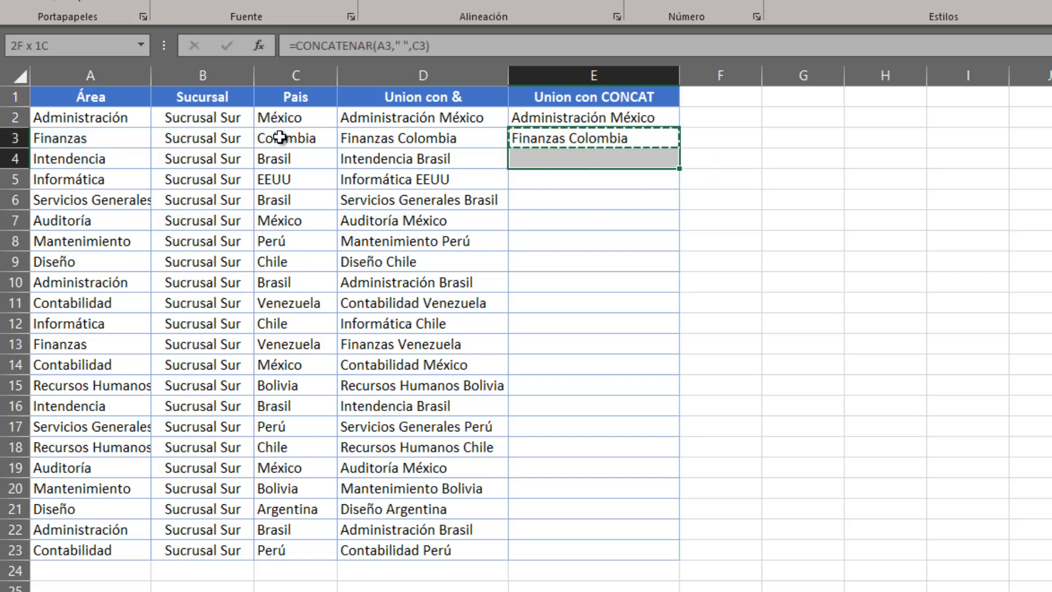
{"action": "key", "text": "ctrl+v"}
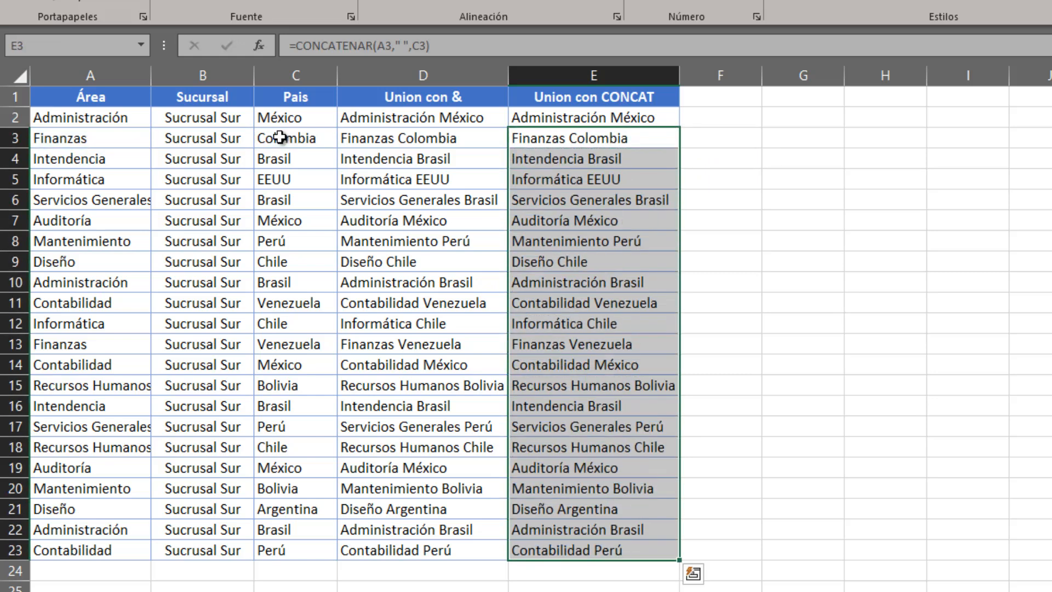
{"action": "key", "text": "Escape"}
{"action": "key", "text": "Up"}
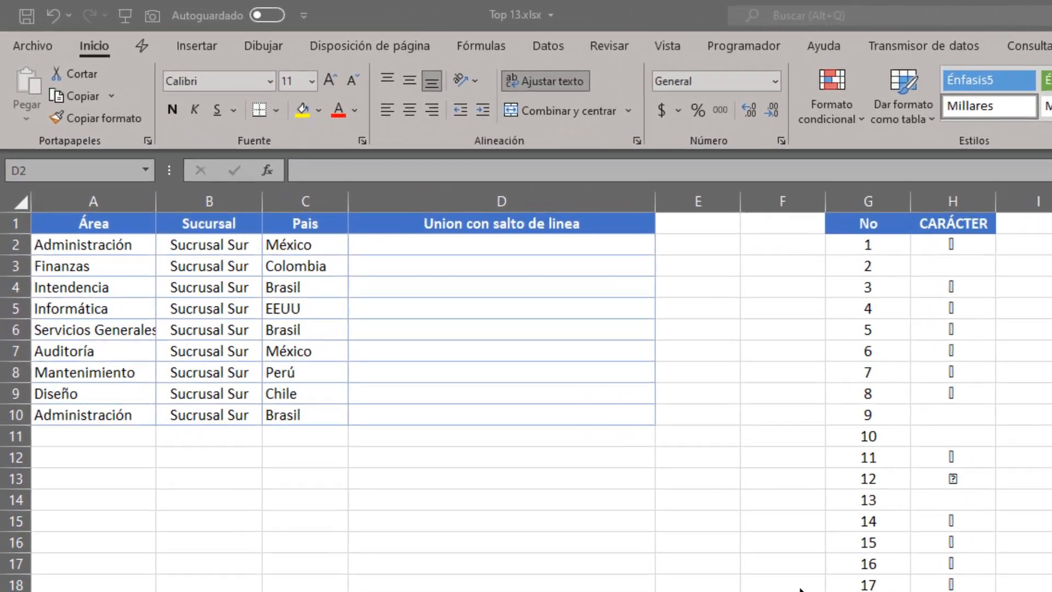
{"action": "left_click", "coordinate": [453, 234]}
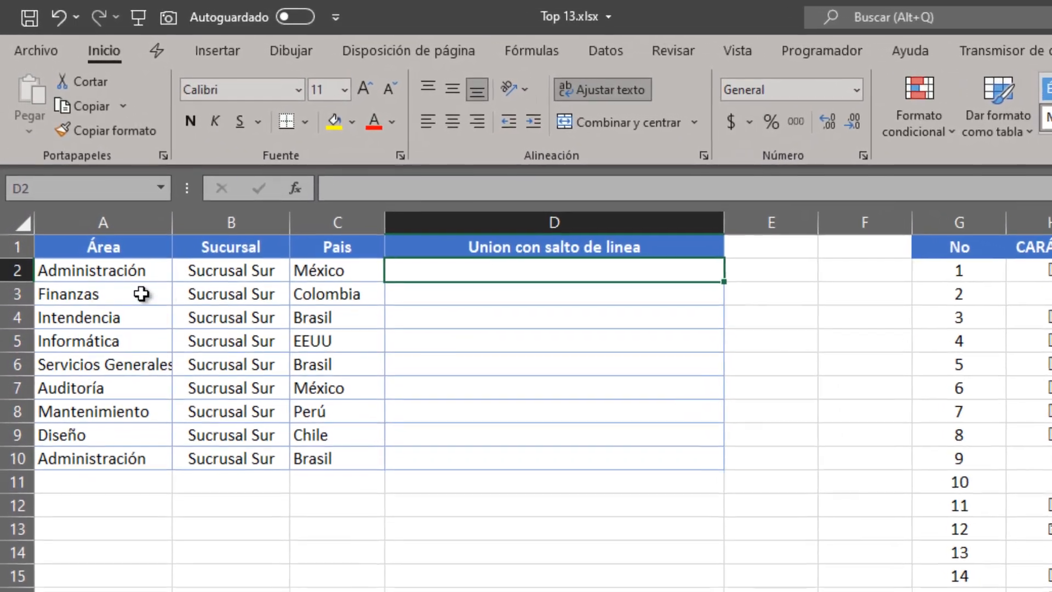
{"action": "left_click", "coordinate": [77, 263]}
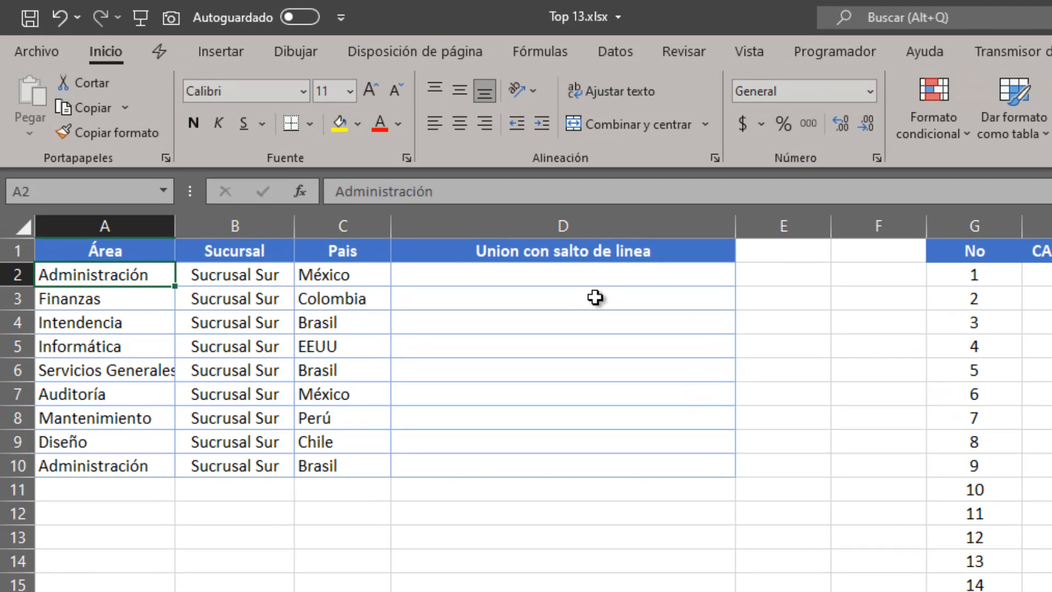
{"action": "left_click", "coordinate": [269, 275]}
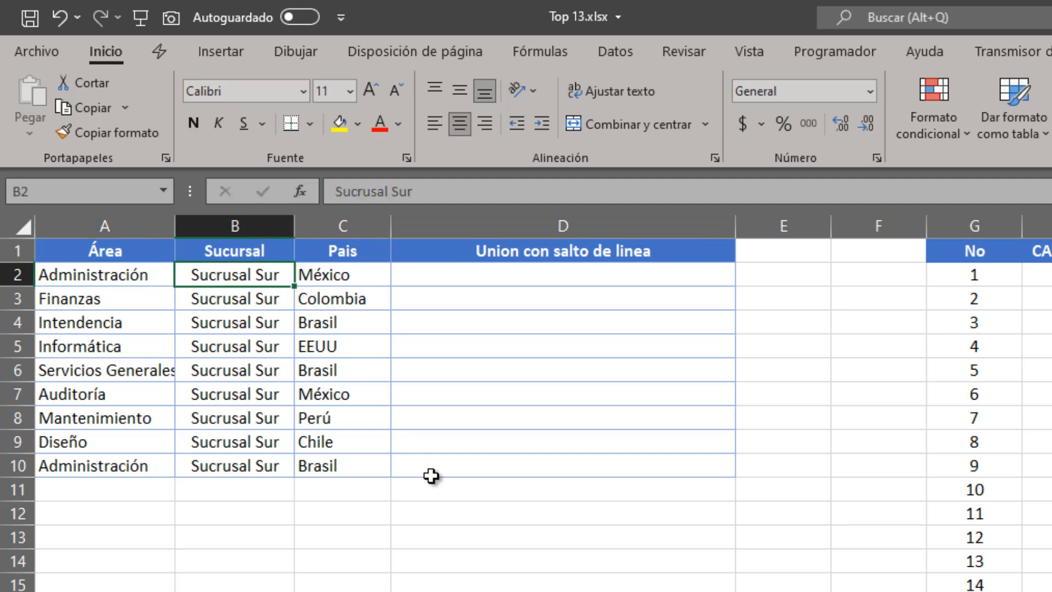
{"action": "left_click", "coordinate": [349, 277]}
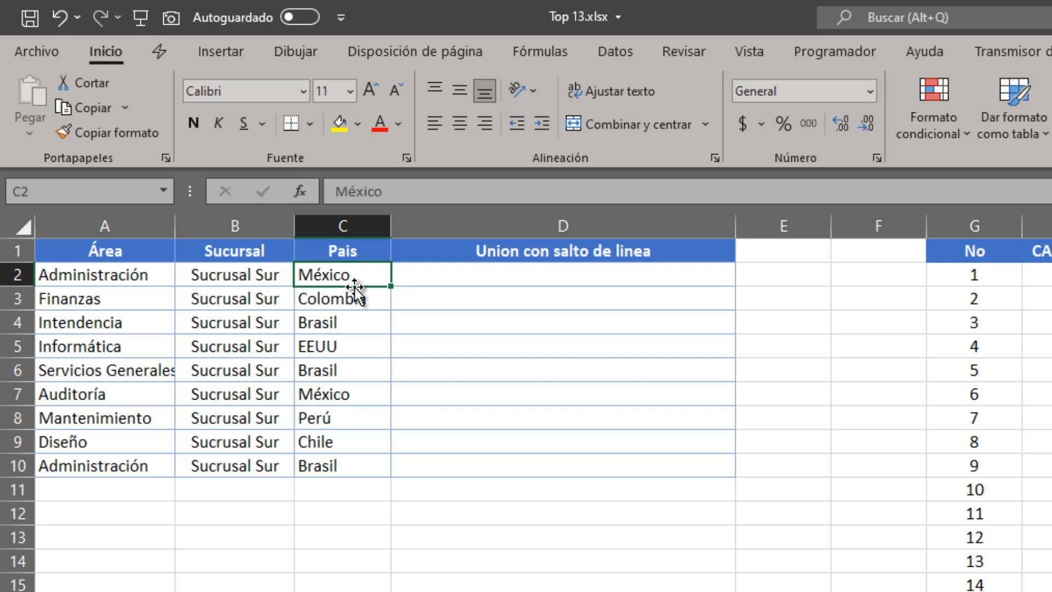
Try joining area, branch and country in D2 with spaces, using the formula =A2&" "&B2&" "&C2.
{"action": "left_click", "coordinate": [537, 281]}
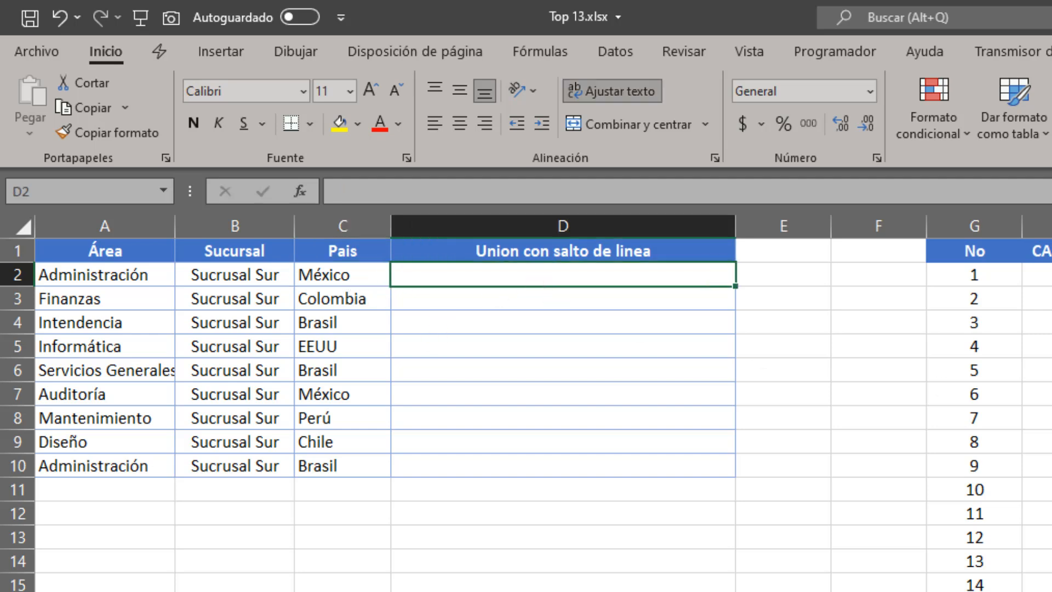
{"action": "type", "text": "="}
{"action": "left_click", "coordinate": [73, 273]}
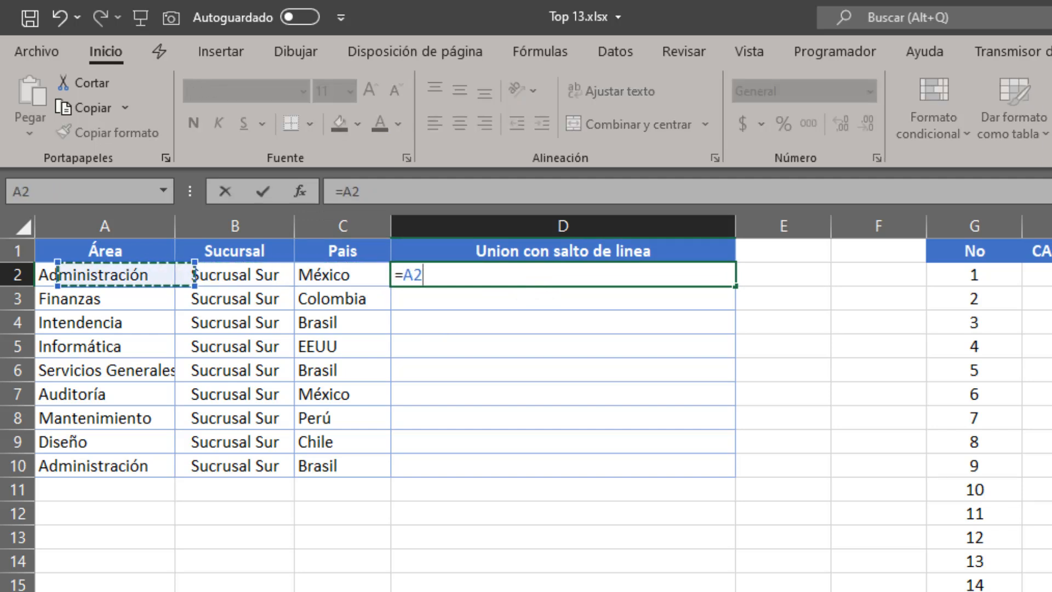
{"action": "type", "text": "&\" \""}
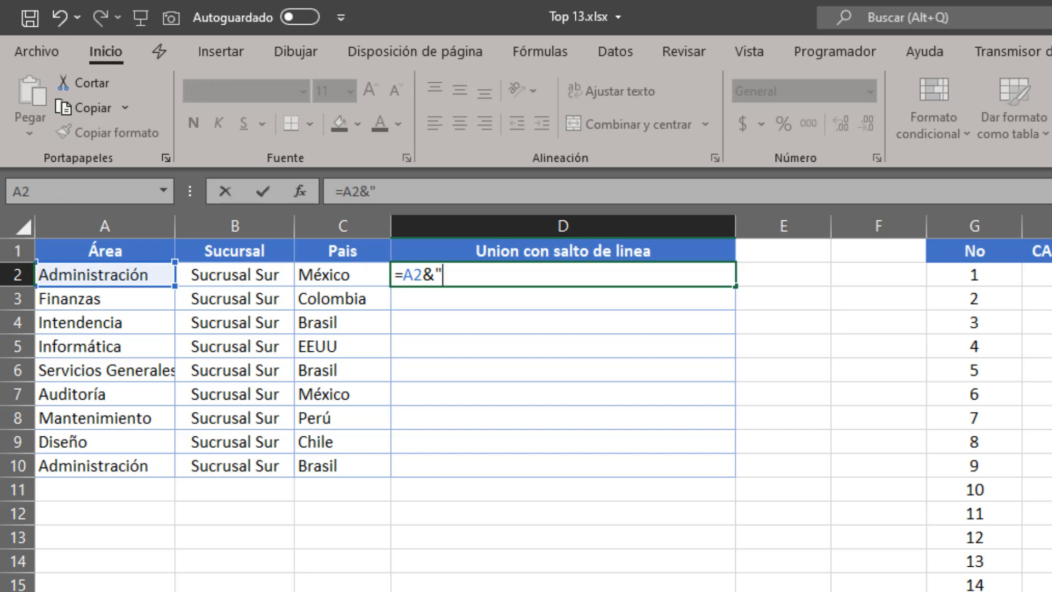
{"action": "type", "text": "&"}
{"action": "left_click", "coordinate": [224, 272]}
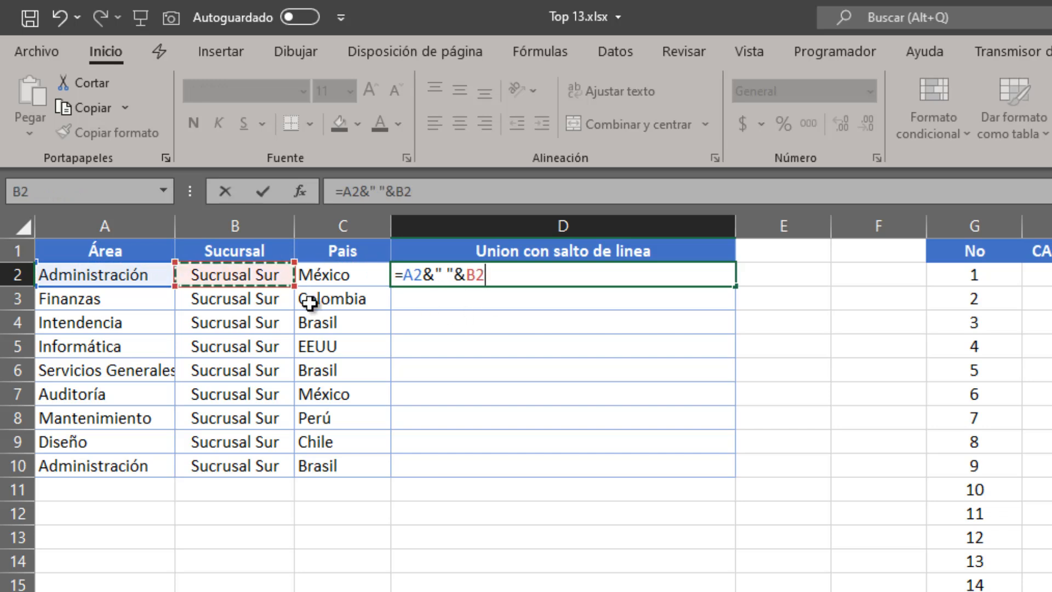
{"action": "type", "text": "&\" \""}
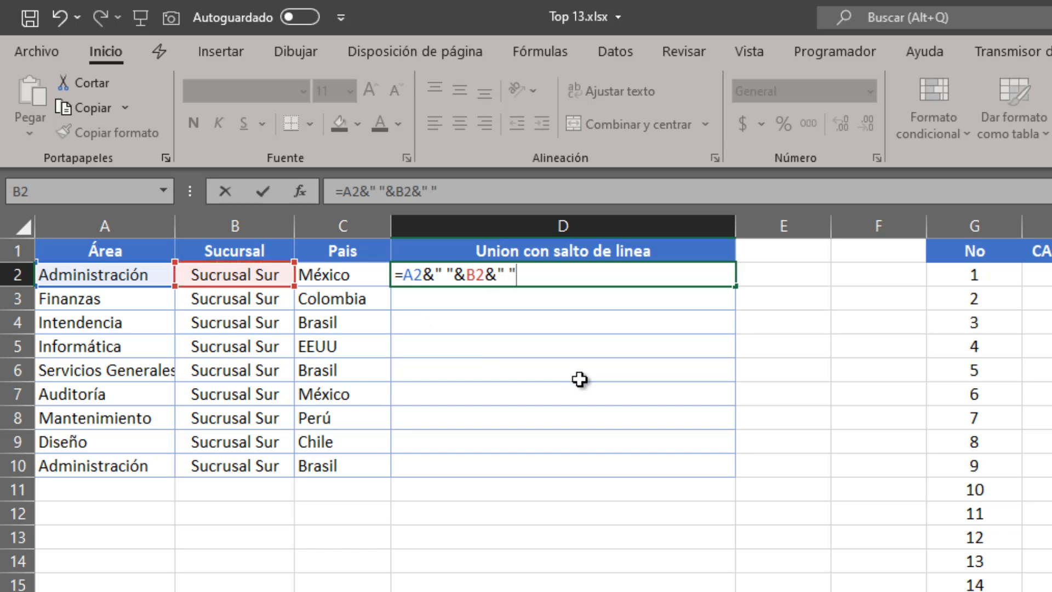
{"action": "type", "text": "&"}
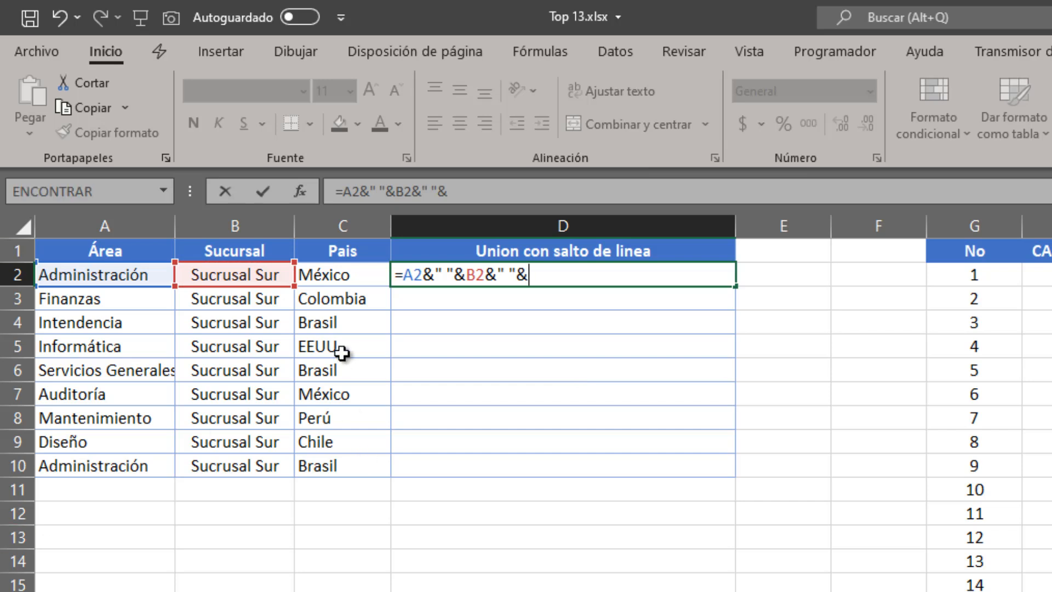
{"action": "left_click", "coordinate": [351, 278]}
{"action": "key", "text": "Return"}
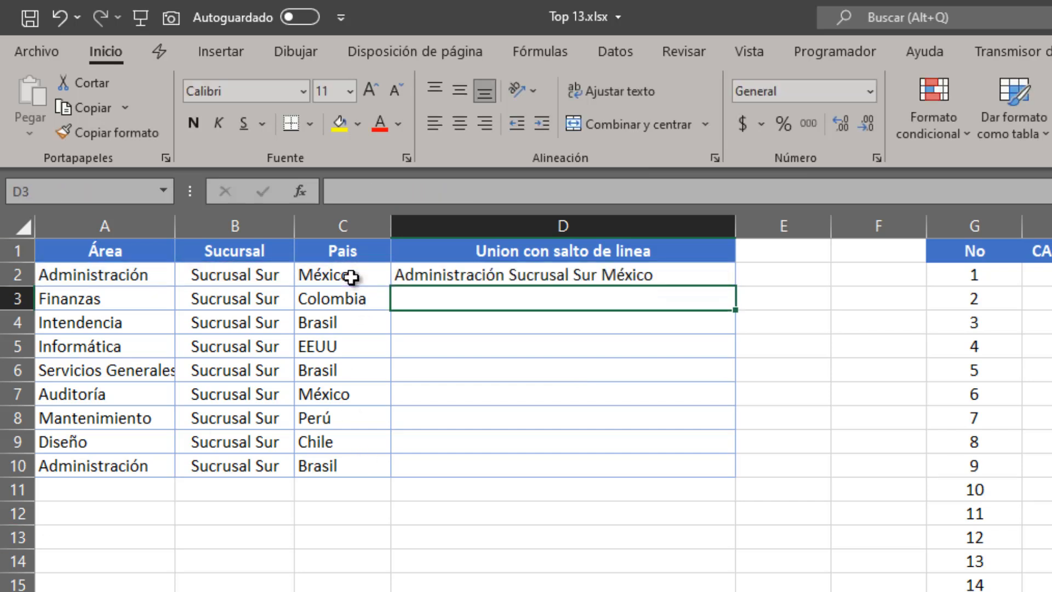
Narrow column D with text wrapping enabled in D2, and auto-fit row 2 to the wrapped text.
{"action": "key", "text": "Up"}
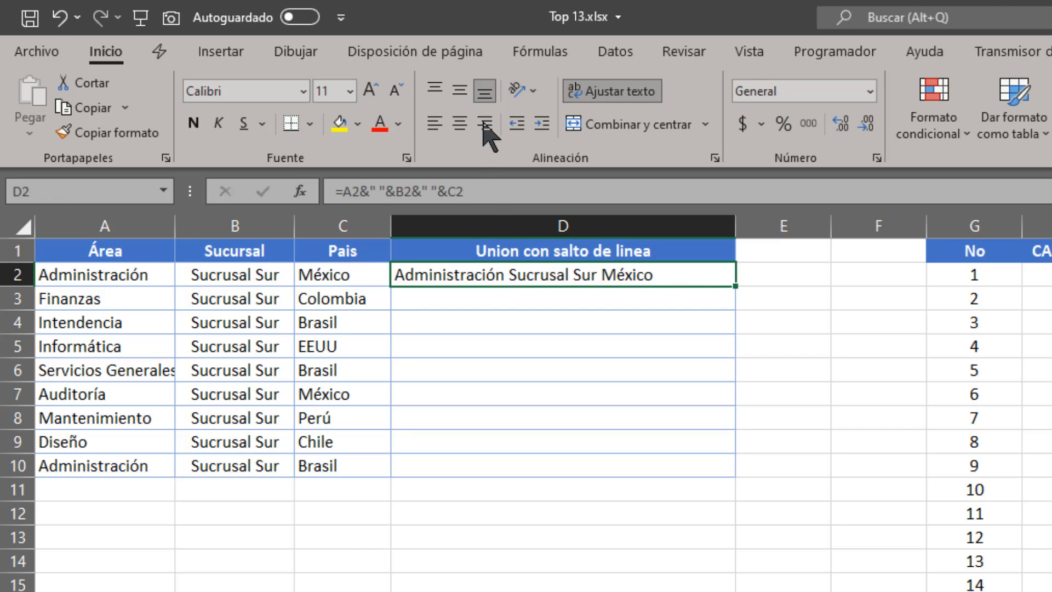
{"action": "left_click", "coordinate": [614, 102]}
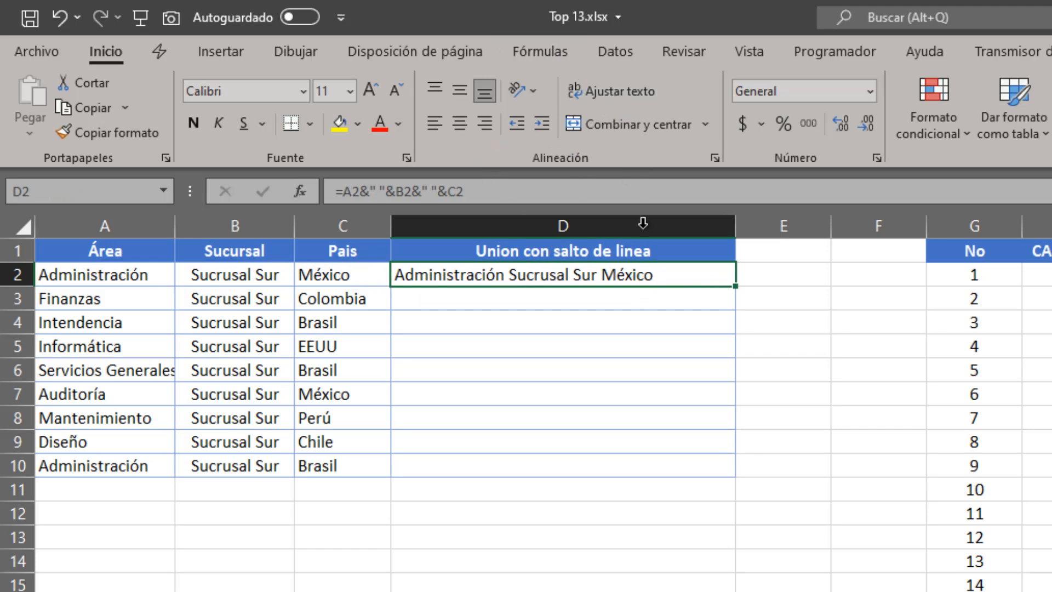
{"action": "left_click", "coordinate": [637, 87]}
{"action": "left_click_drag", "start_coordinate": [735, 225], "coordinate": [560, 234]}
{"action": "double_click", "coordinate": [7, 287]}
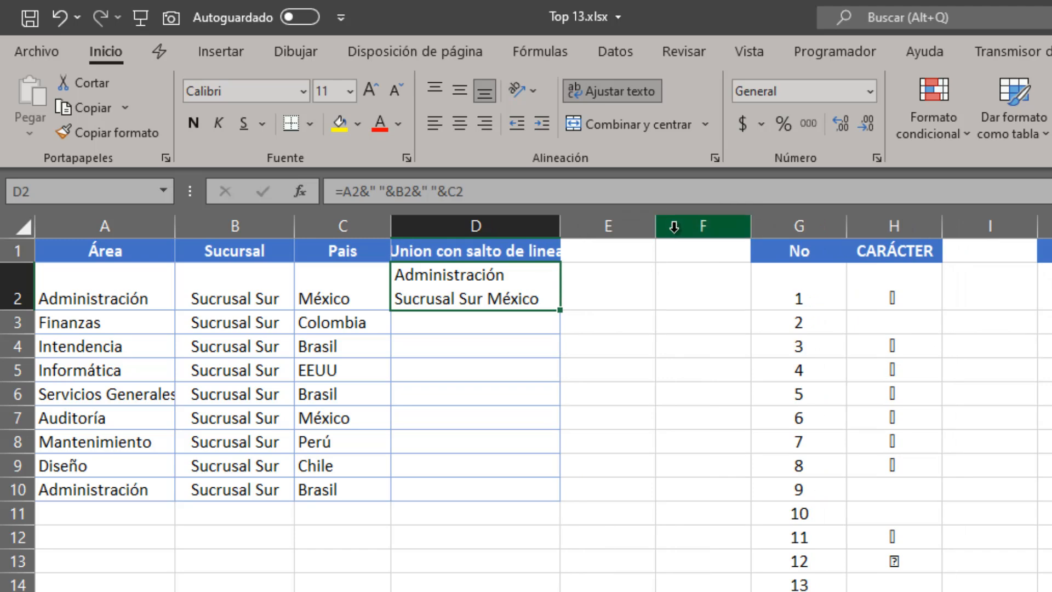
Restore column D and row 2 to a single-line layout, and clear the formula from D2.
{"action": "left_click_drag", "start_coordinate": [561, 224], "coordinate": [675, 216]}
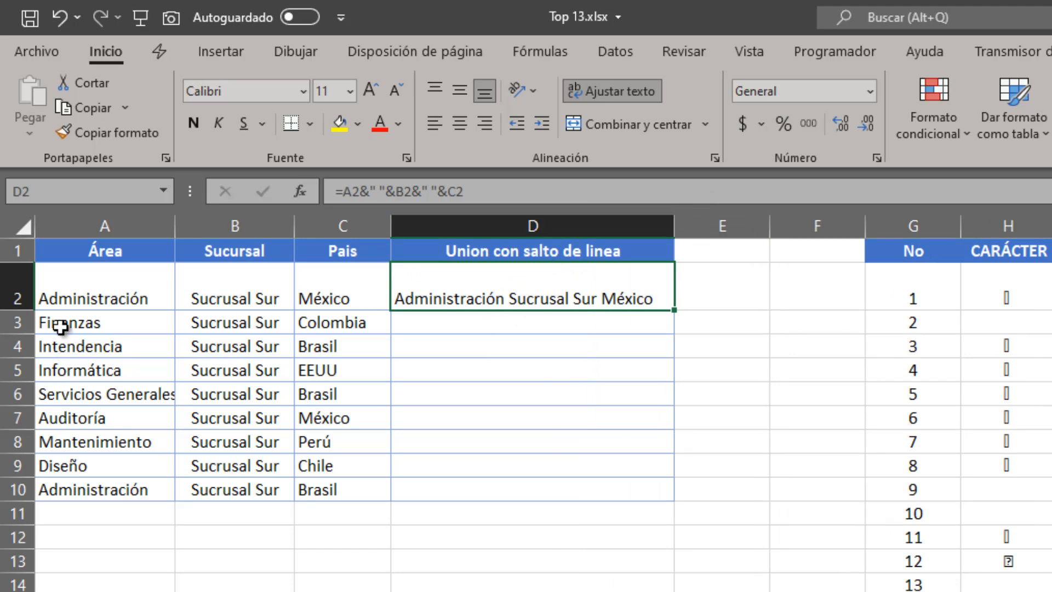
{"action": "double_click", "coordinate": [16, 311]}
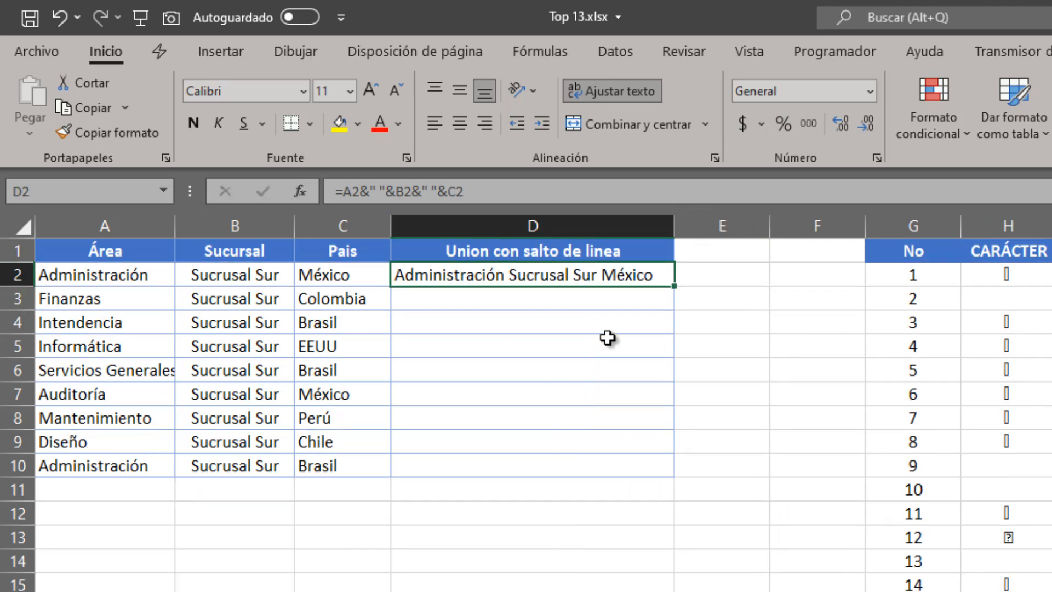
{"action": "key", "text": "Delete"}
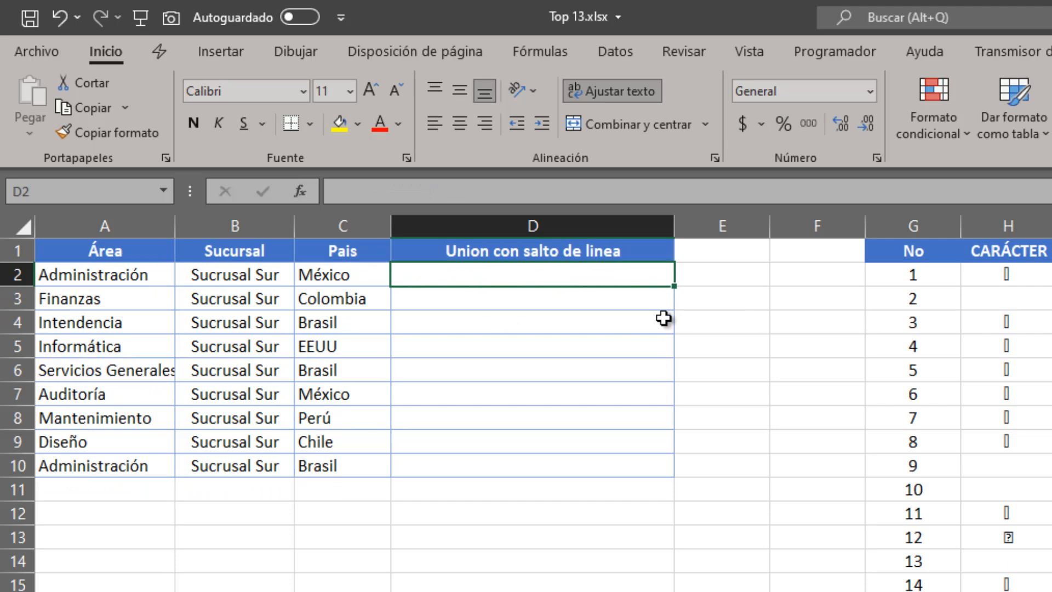
{"action": "type", "text": "="}
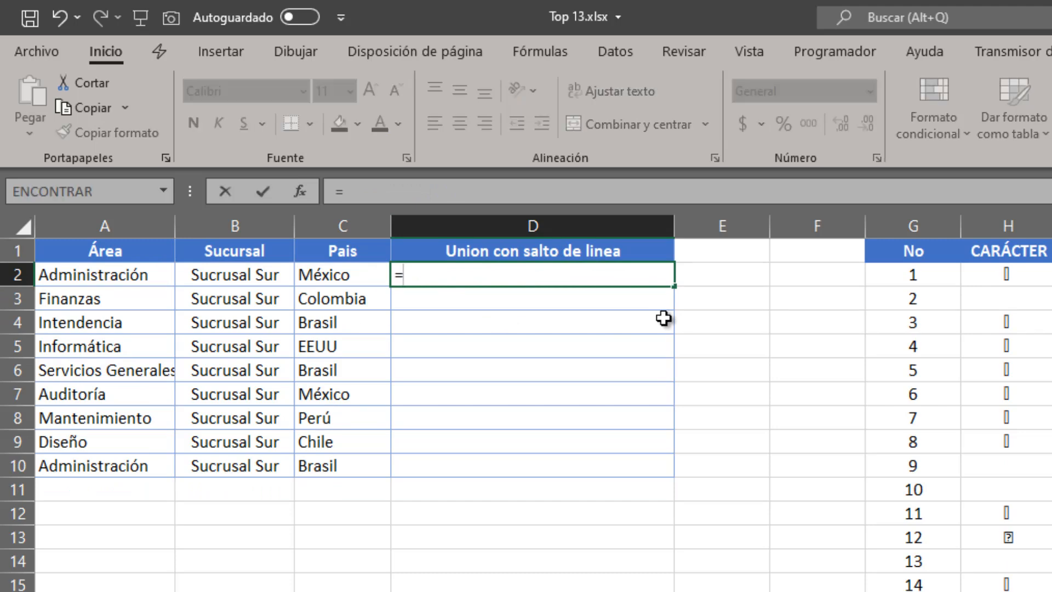
{"action": "left_click", "coordinate": [122, 272]}
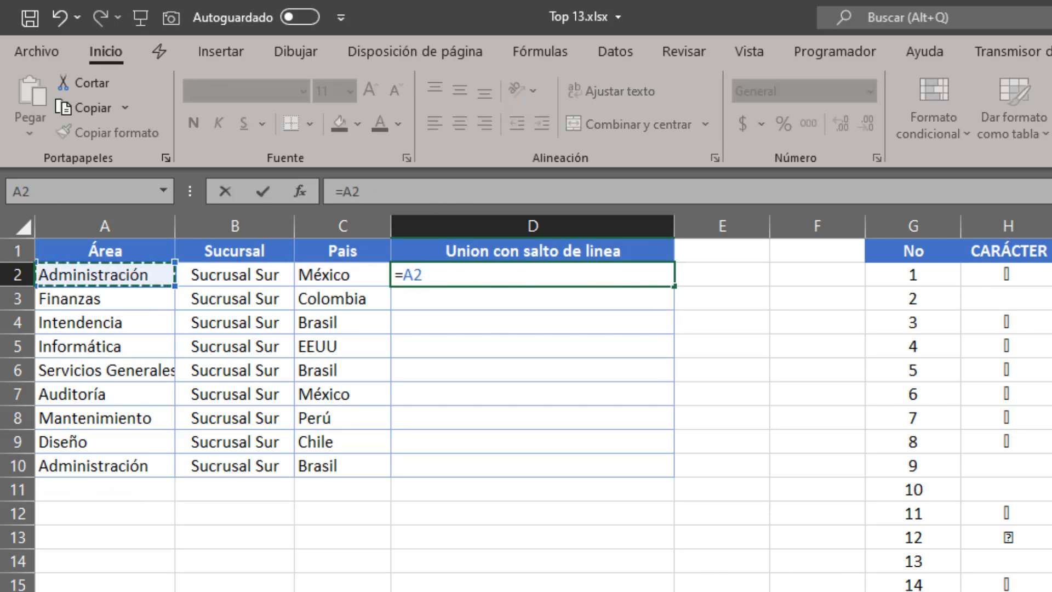
{"action": "type", "text": "&"}
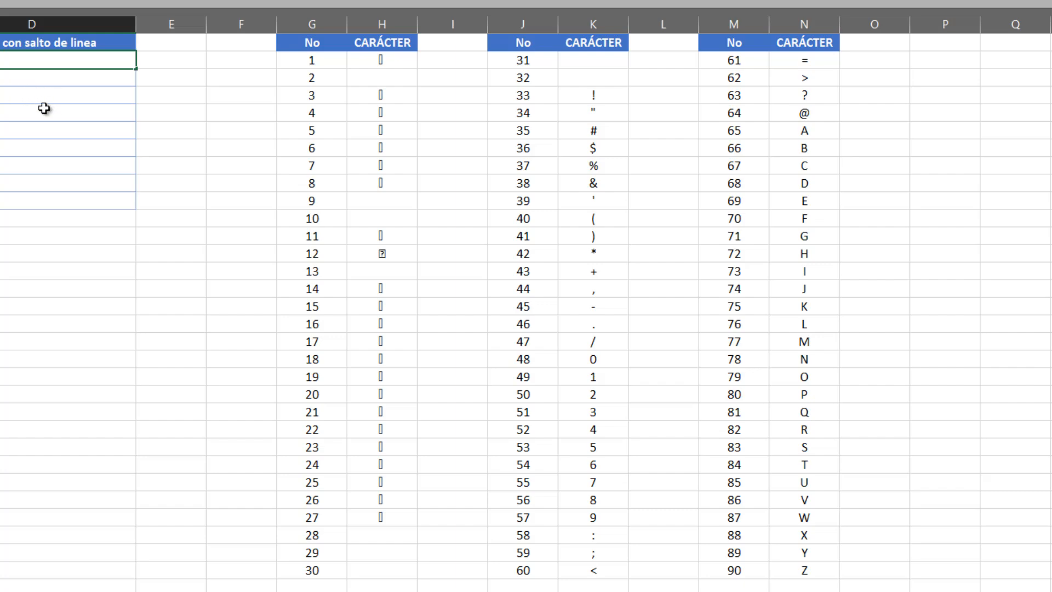
Start a formula in D2 joining area and branch with a line break between them: =A2&CARACTER(10)&B2.
{"action": "type", "text": "=A2&"}
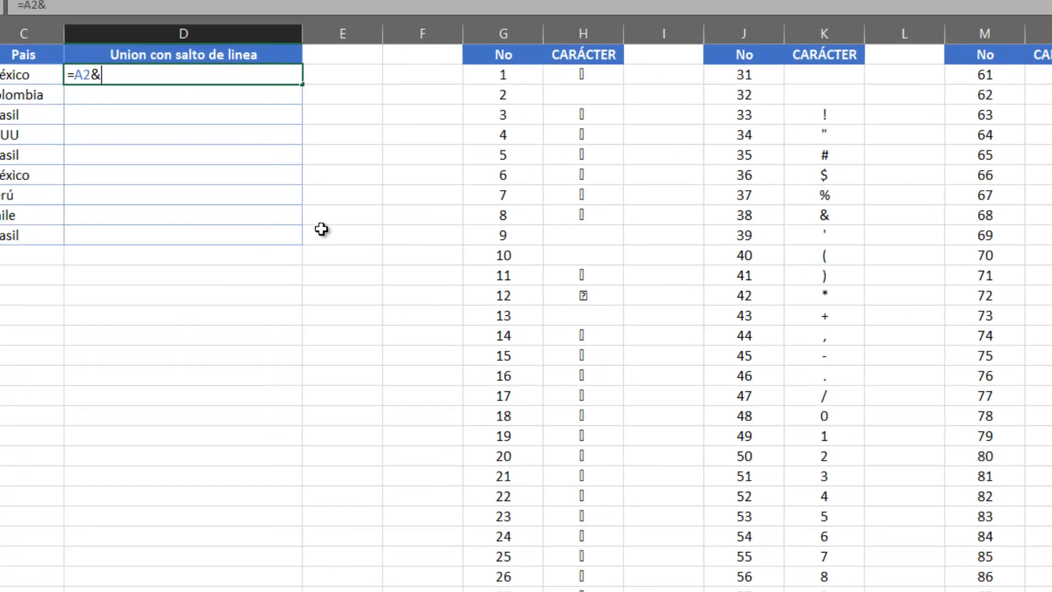
{"action": "type", "text": "CA"}
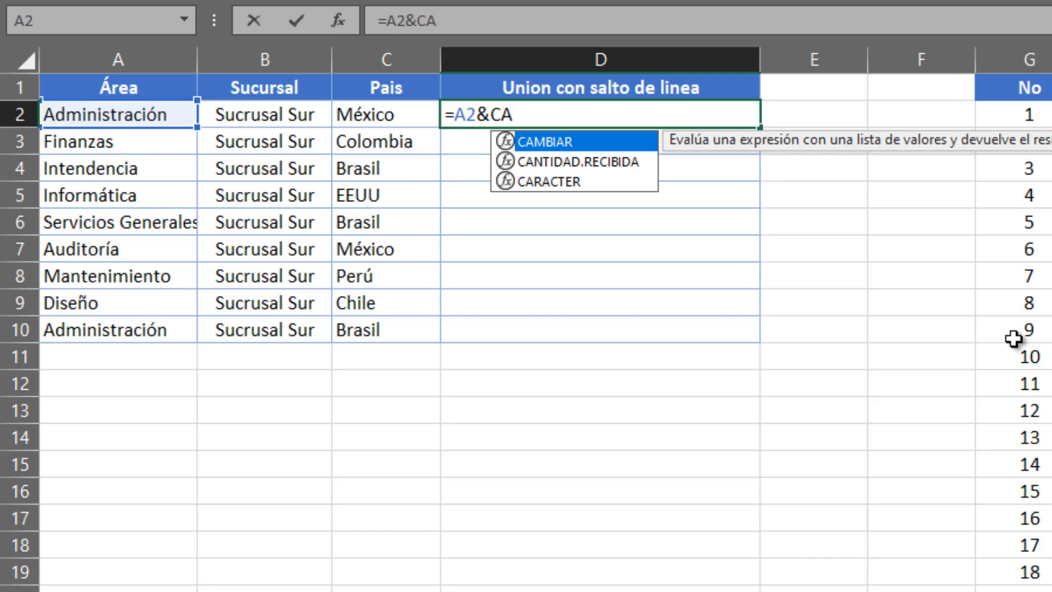
{"action": "key", "text": "Down"}
{"action": "key", "text": "Down"}
{"action": "key", "text": "Tab"}
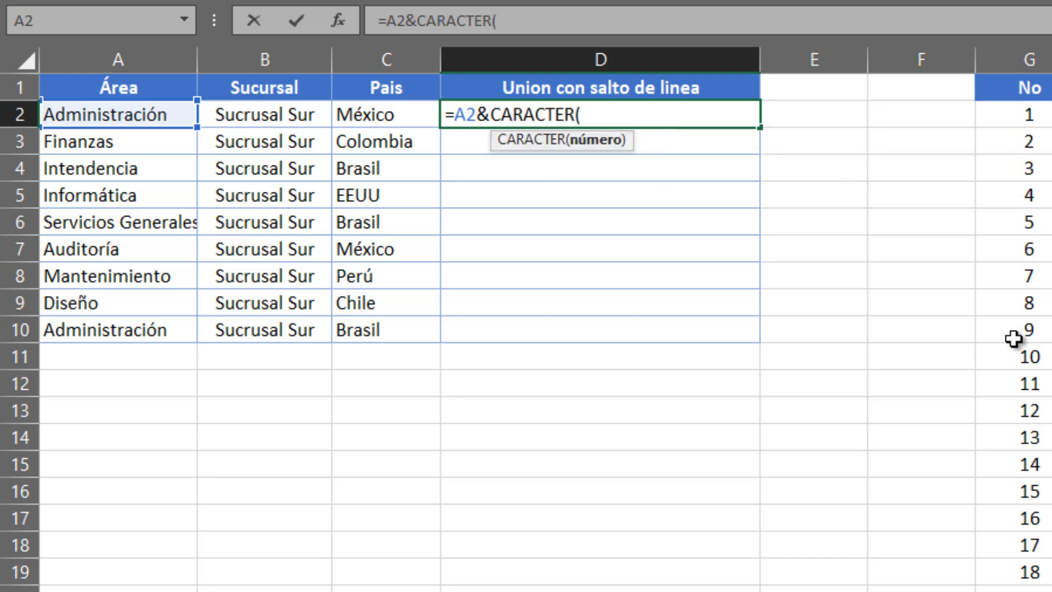
{"action": "type", "text": "10)"}
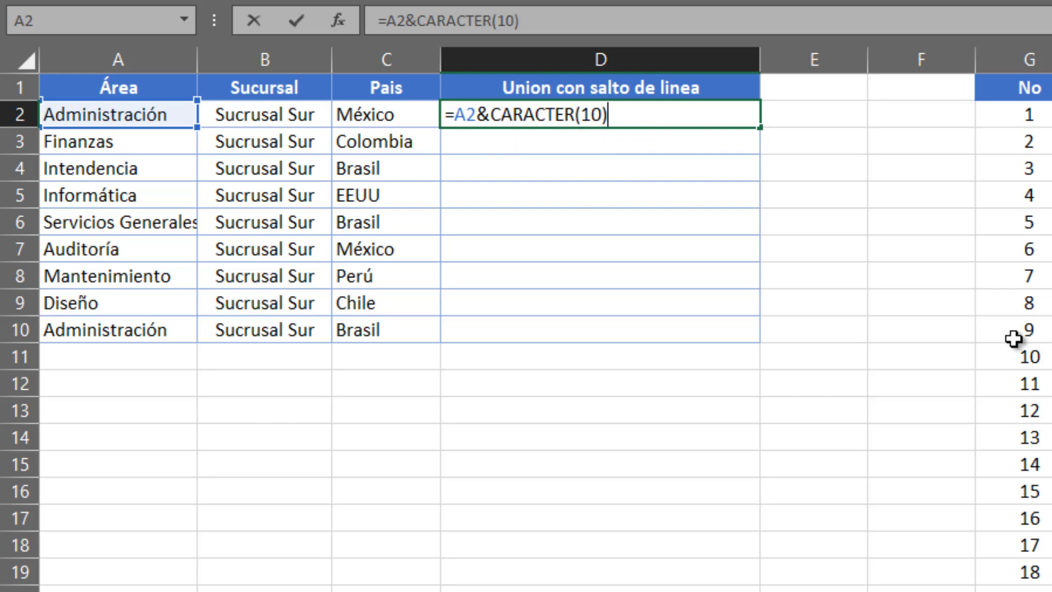
{"action": "type", "text": "&"}
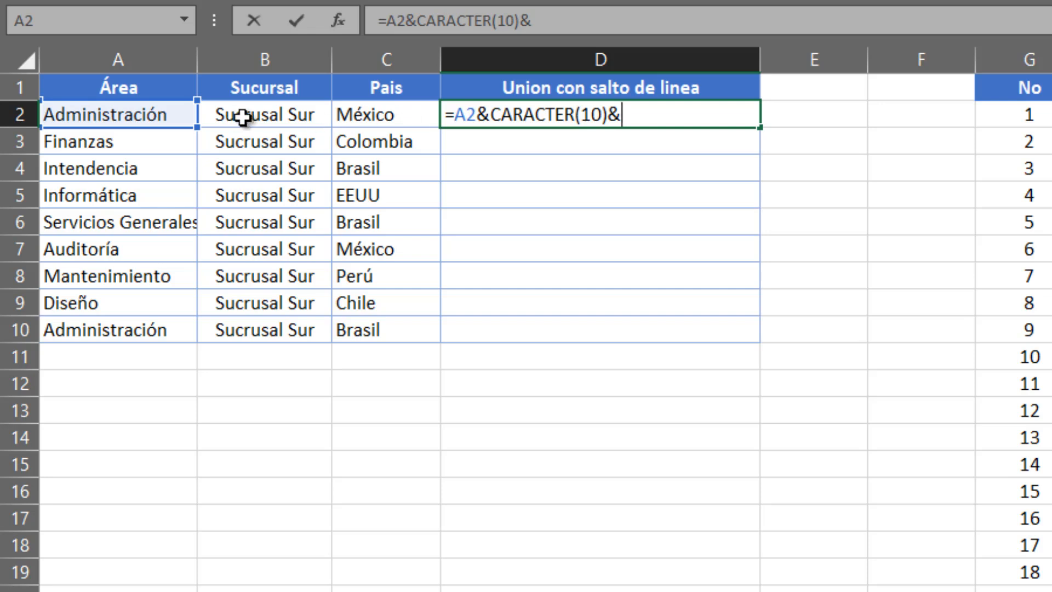
{"action": "left_click", "coordinate": [263, 114]}
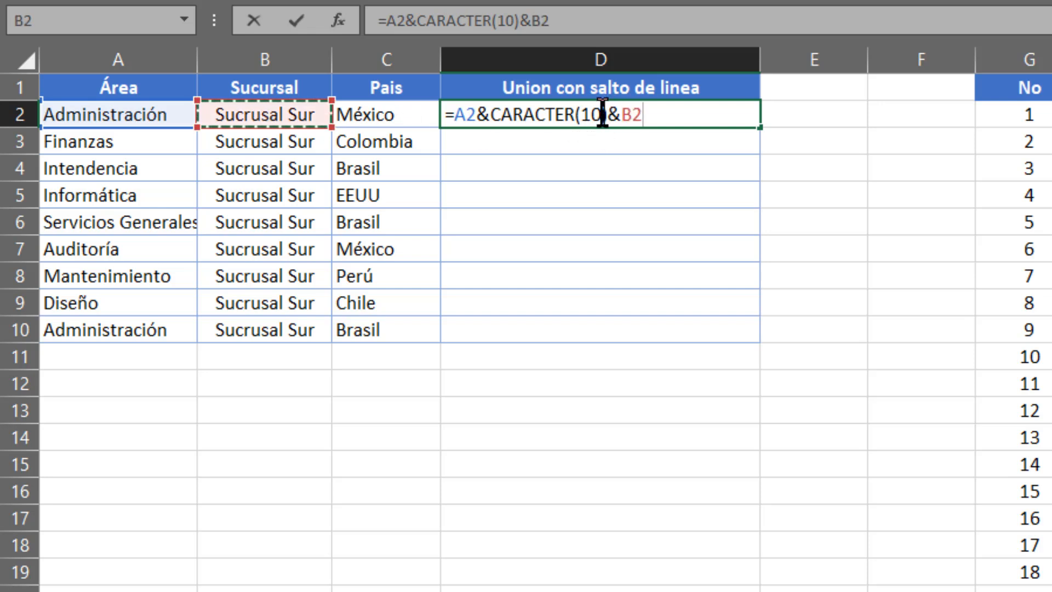
Extend the D2 formula with &CARACTER(10)&C2 to add the country on its own line, and commit it.
{"action": "left_click_drag", "start_coordinate": [608, 115], "coordinate": [488, 114]}
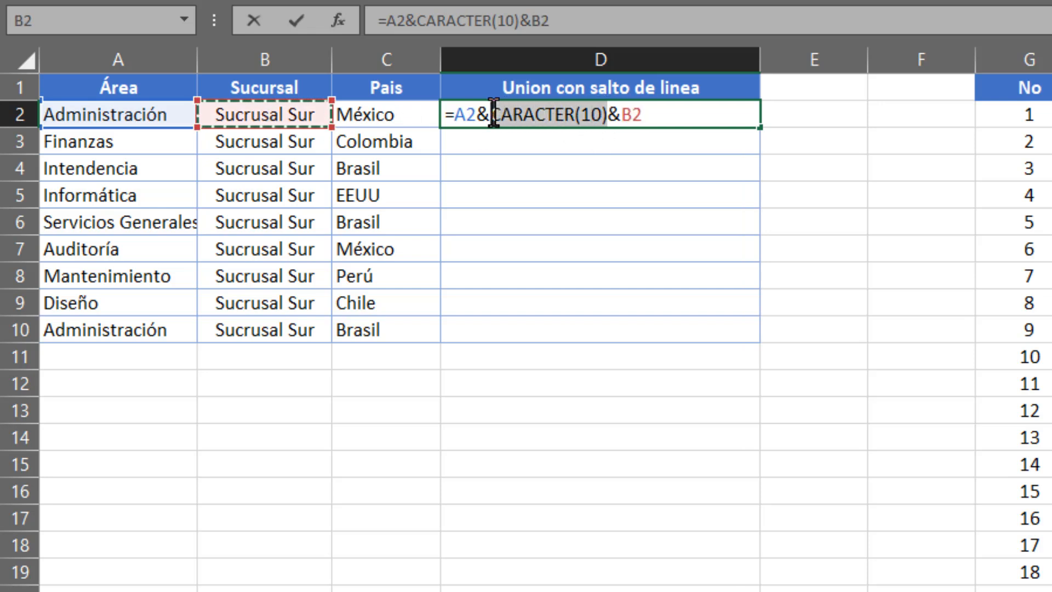
{"action": "left_click", "coordinate": [691, 113]}
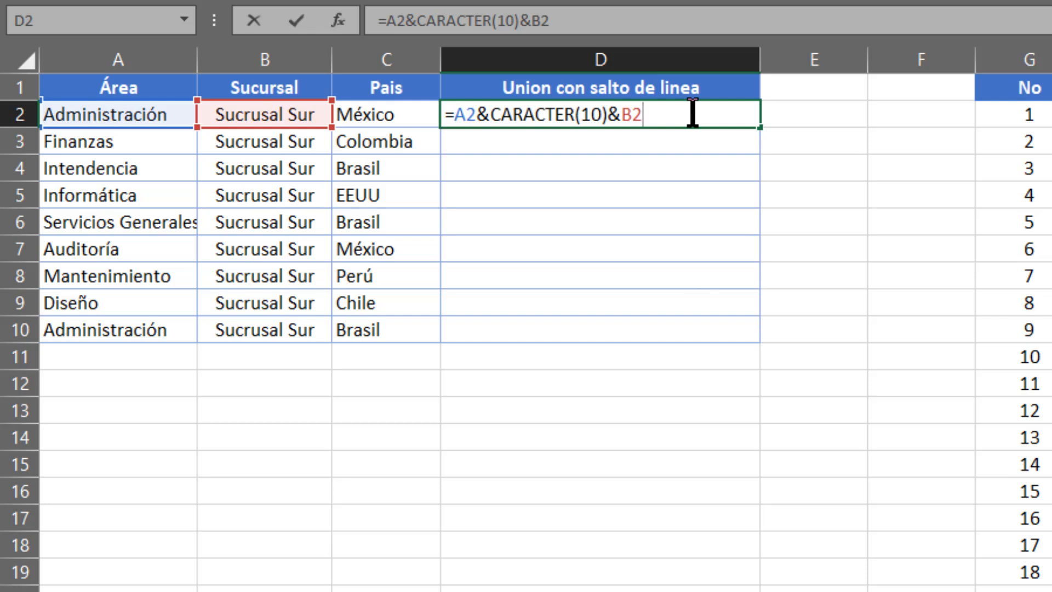
{"action": "type", "text": "&CARACTER(10"}
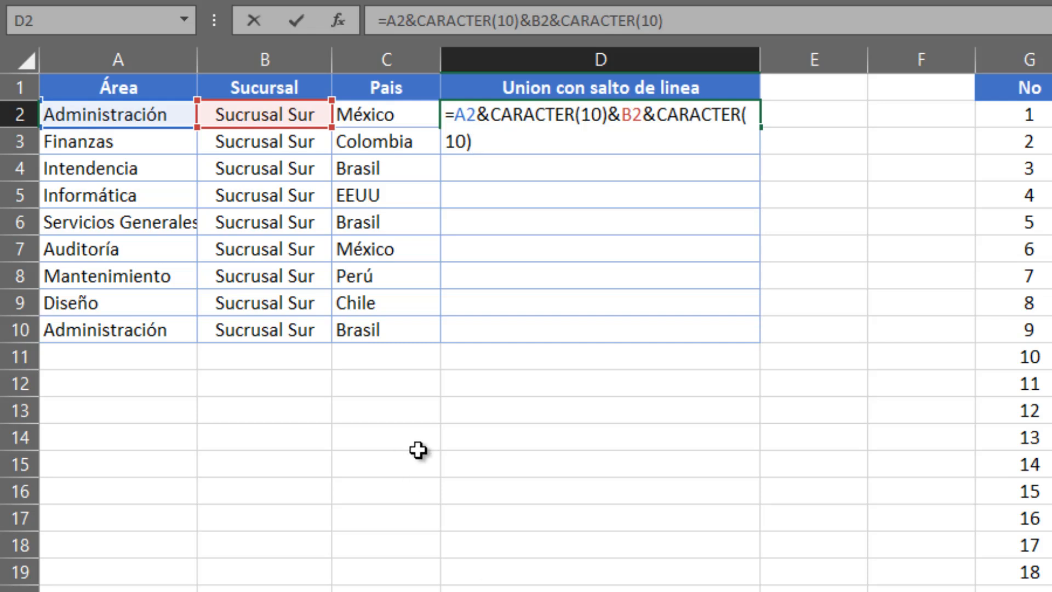
{"action": "type", "text": "&"}
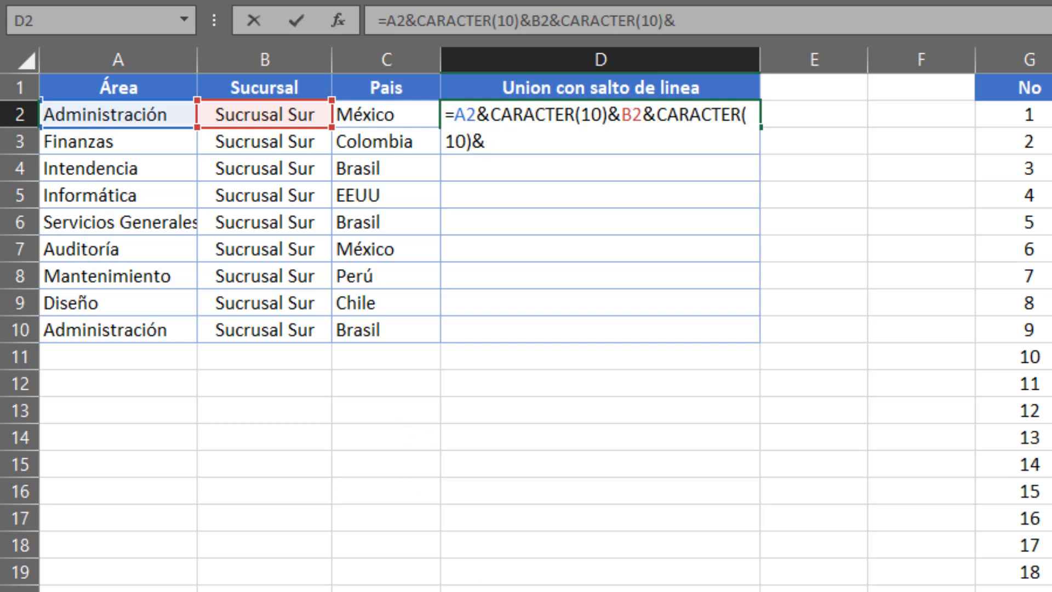
{"action": "left_click", "coordinate": [379, 117]}
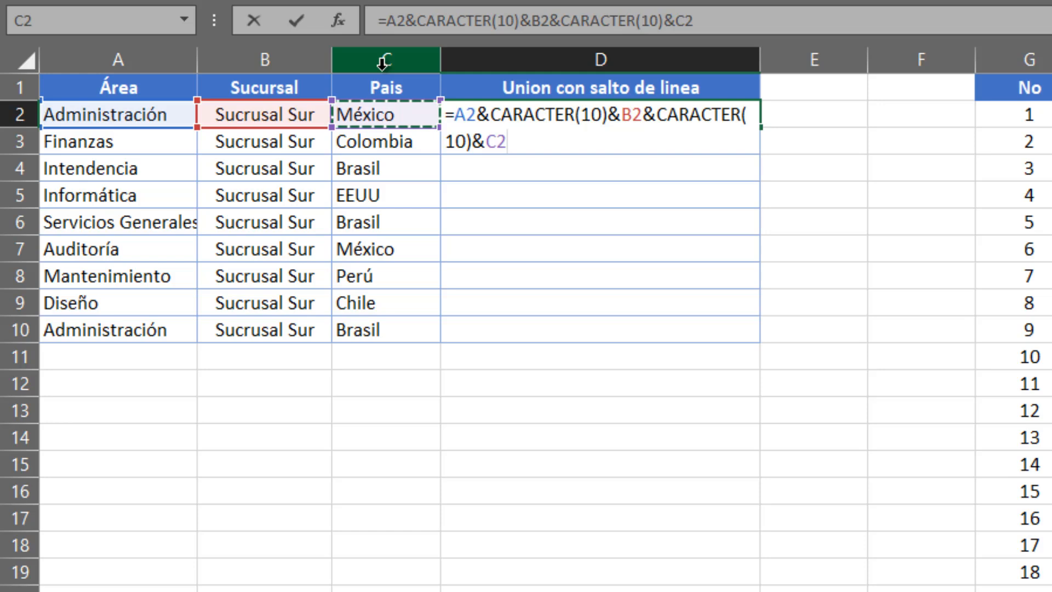
{"action": "key", "text": "Return"}
{"action": "key", "text": "Up"}
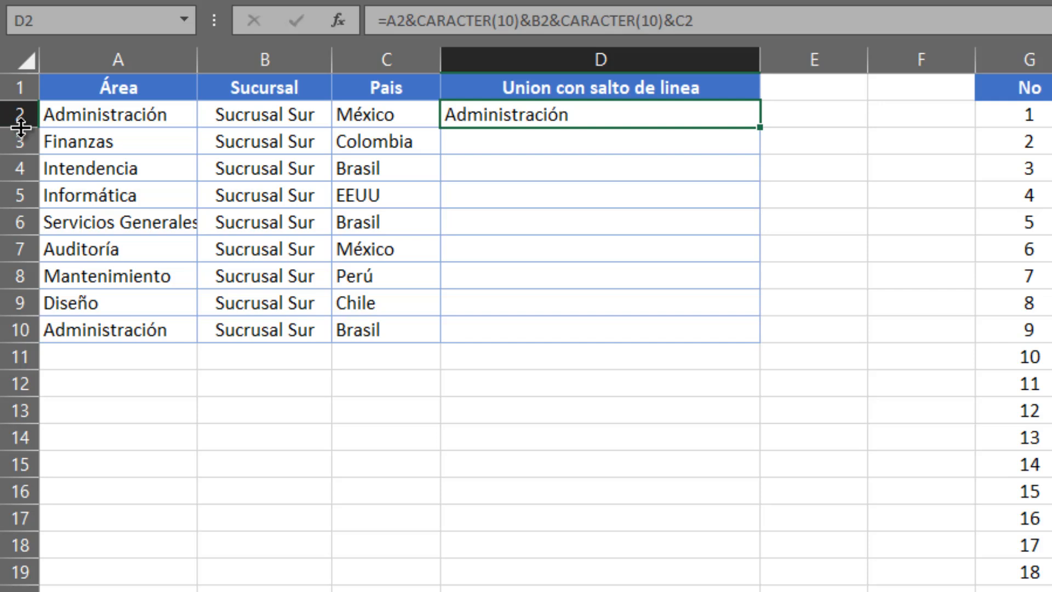
Increase the height of row 2 to fit three lines of text, and auto-fit the width of column D.
{"action": "left_click_drag", "start_coordinate": [14, 128], "coordinate": [17, 181]}
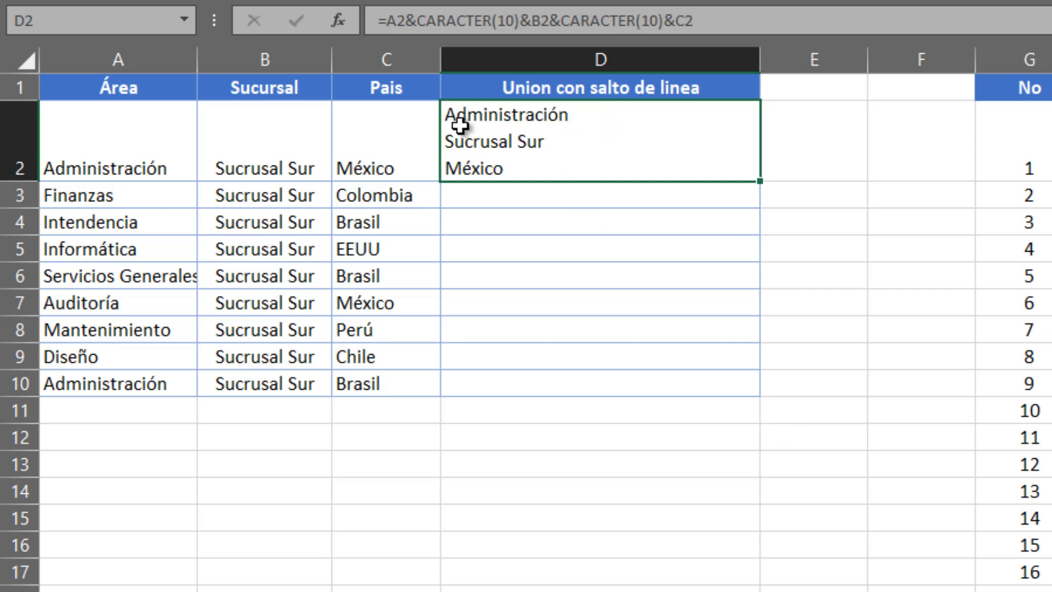
{"action": "double_click", "coordinate": [759, 63]}
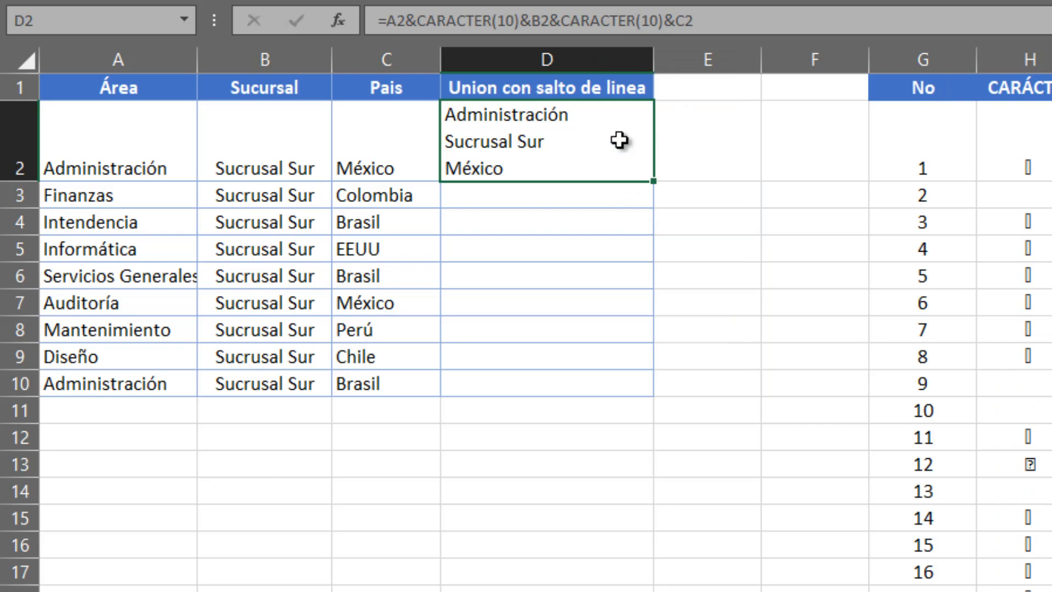
Copy the line-break formula from D2 down through D10.
{"action": "key", "text": "ctrl+c"}
{"action": "key", "text": "shift+Down"}
{"action": "key", "text": "shift+Down"}
{"action": "key", "text": "shift+Down"}
{"action": "key", "text": "shift+Down"}
{"action": "key", "text": "shift+Down"}
{"action": "key", "text": "shift+Down"}
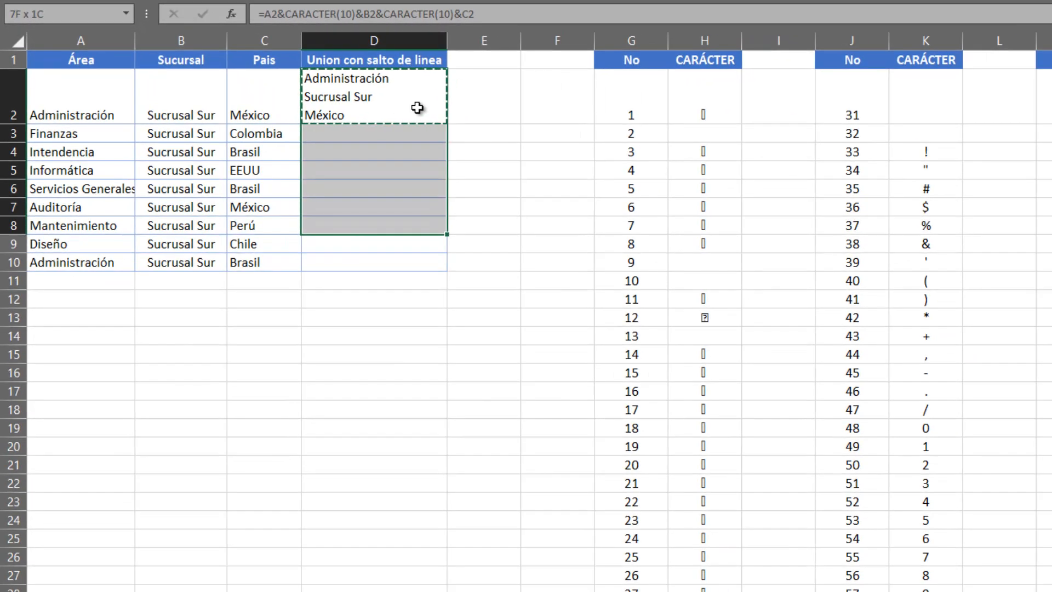
{"action": "key", "text": "shift+Down"}
{"action": "key", "text": "shift+Down"}
{"action": "key", "text": "Return"}
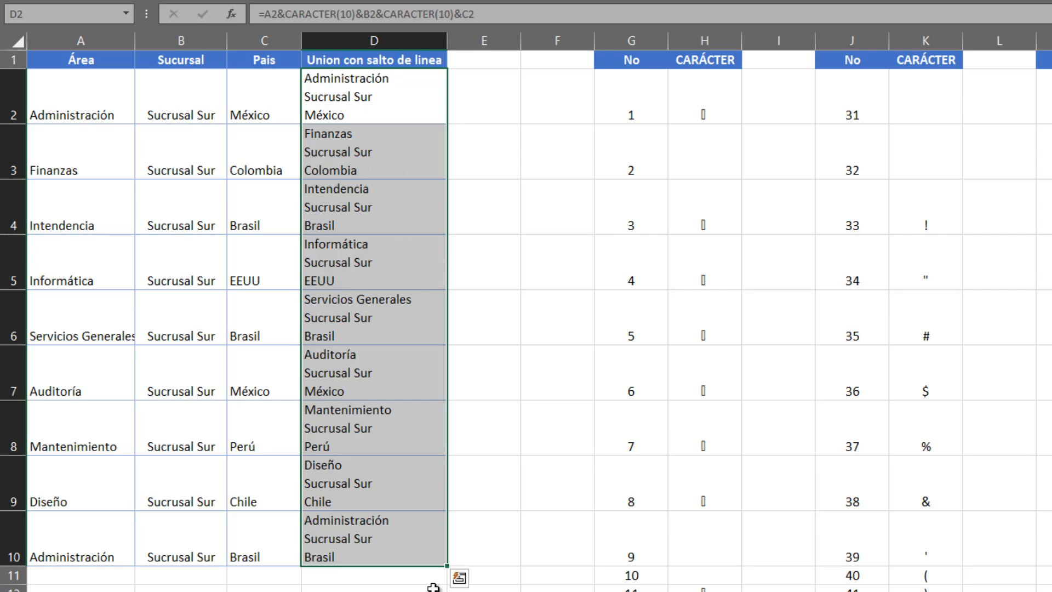
Examine the joined texts in D2:D10 beside the character code tables, and inspect the formula in D2.
{"action": "scroll", "coordinate": [554, 491], "scroll_direction": "down", "scroll_amount": 1}
{"action": "scroll", "coordinate": [749, 565], "scroll_direction": "up", "scroll_amount": 1}
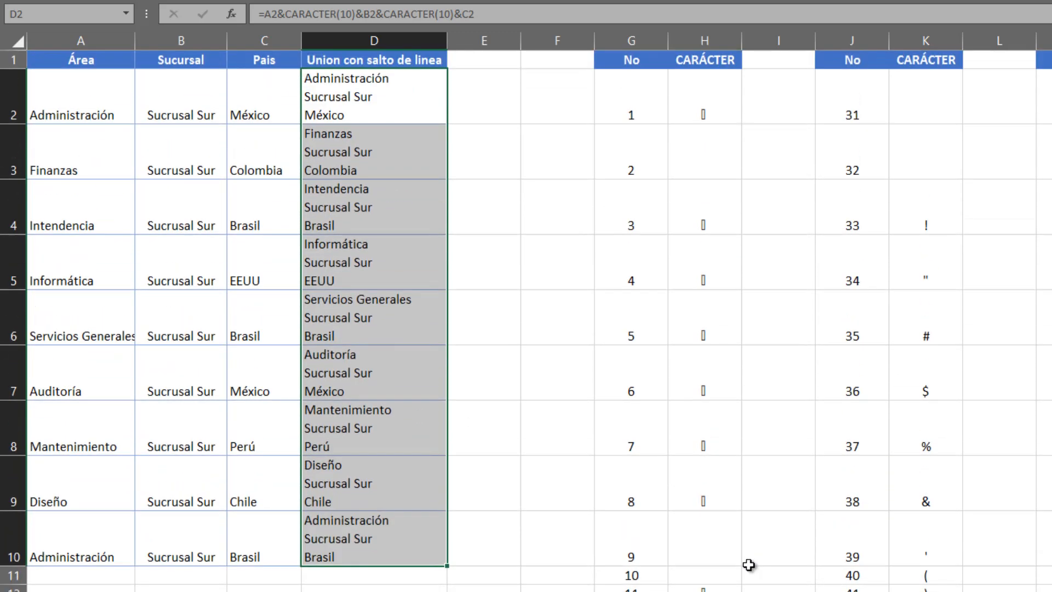
{"action": "scroll", "coordinate": [871, 548], "scroll_direction": "down", "scroll_amount": 3}
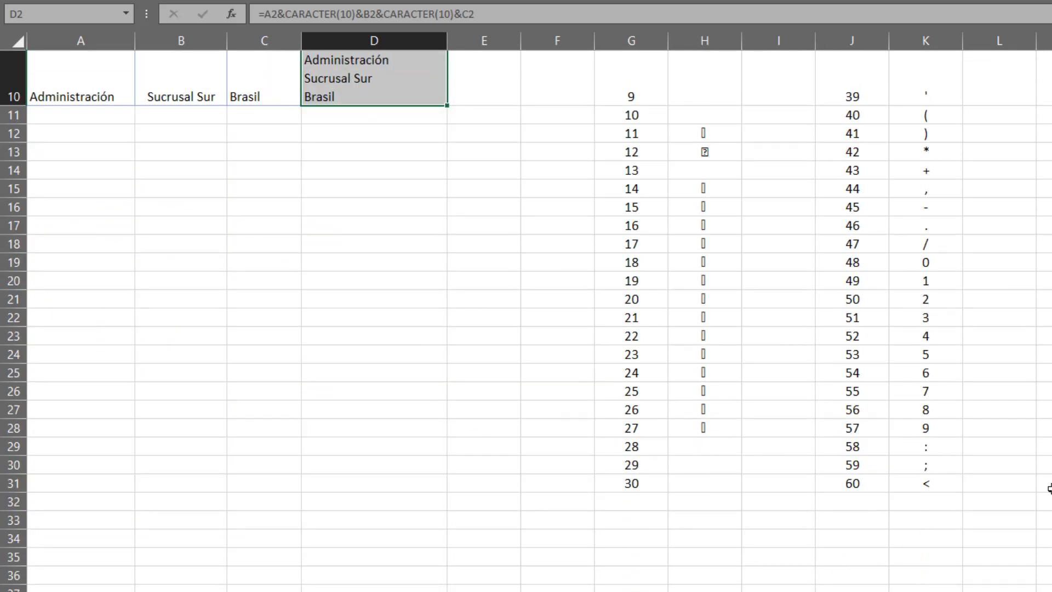
{"action": "scroll", "coordinate": [1041, 482], "scroll_direction": "up", "scroll_amount": 3}
{"action": "scroll", "coordinate": [986, 478], "scroll_direction": "down", "scroll_amount": 2}
{"action": "scroll", "coordinate": [925, 491], "scroll_direction": "up", "scroll_amount": 2}
{"action": "scroll", "coordinate": [925, 491], "scroll_direction": "up", "scroll_amount": 1}
{"action": "double_click", "coordinate": [396, 104]}
{"action": "left_click", "coordinate": [396, 104]}
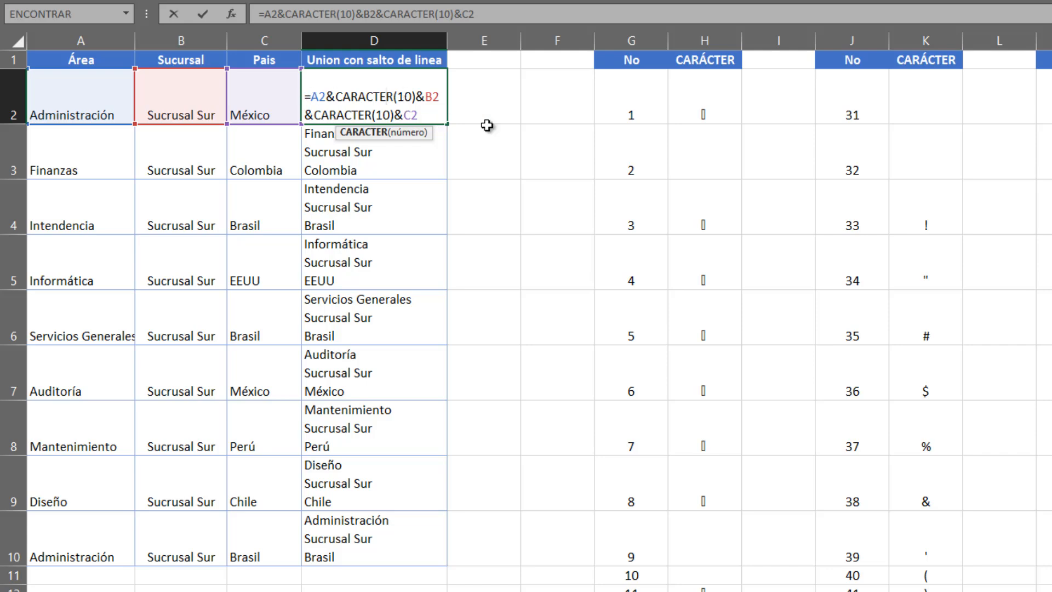
{"action": "key", "text": "Escape"}
{"action": "scroll", "coordinate": [956, 272], "scroll_direction": "down", "scroll_amount": 4}
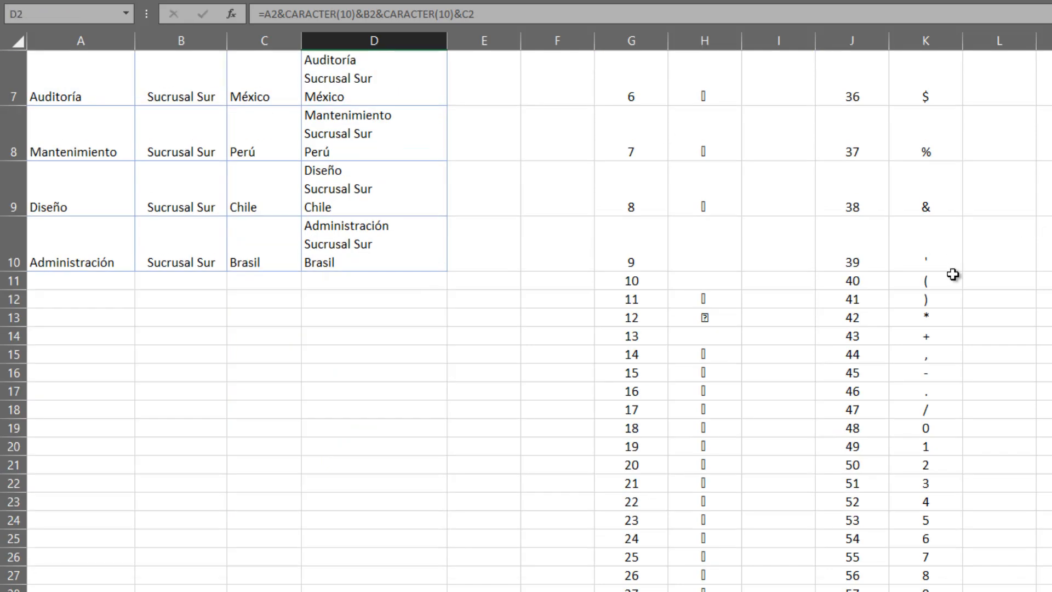
{"action": "scroll", "coordinate": [980, 361], "scroll_direction": "up", "scroll_amount": 4}
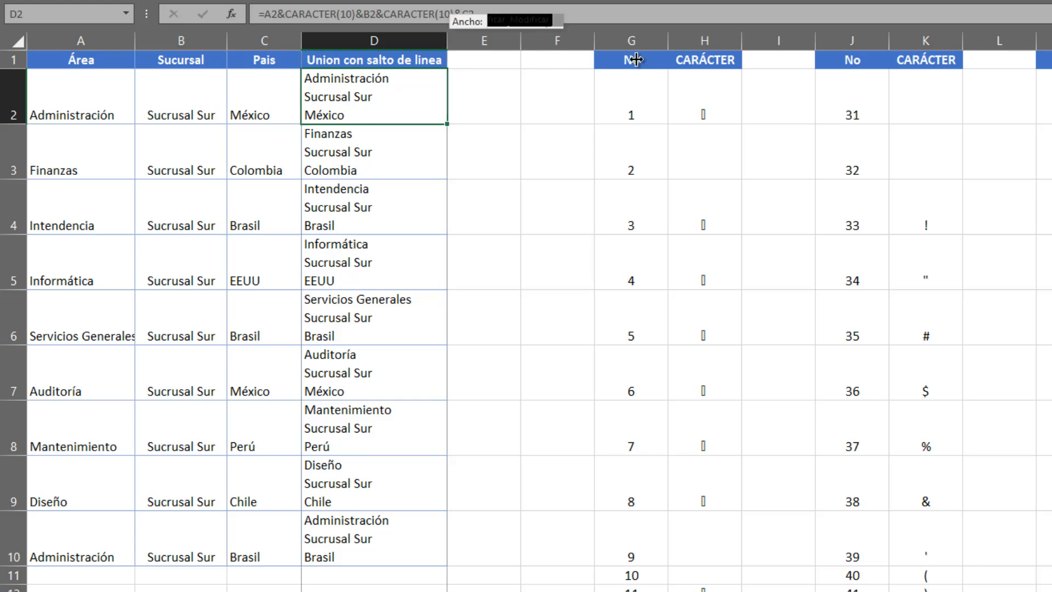
Try column D at a much larger width to test the line breaks, and auto-fit it back to its content.
{"action": "left_click_drag", "start_coordinate": [447, 42], "coordinate": [852, 41]}
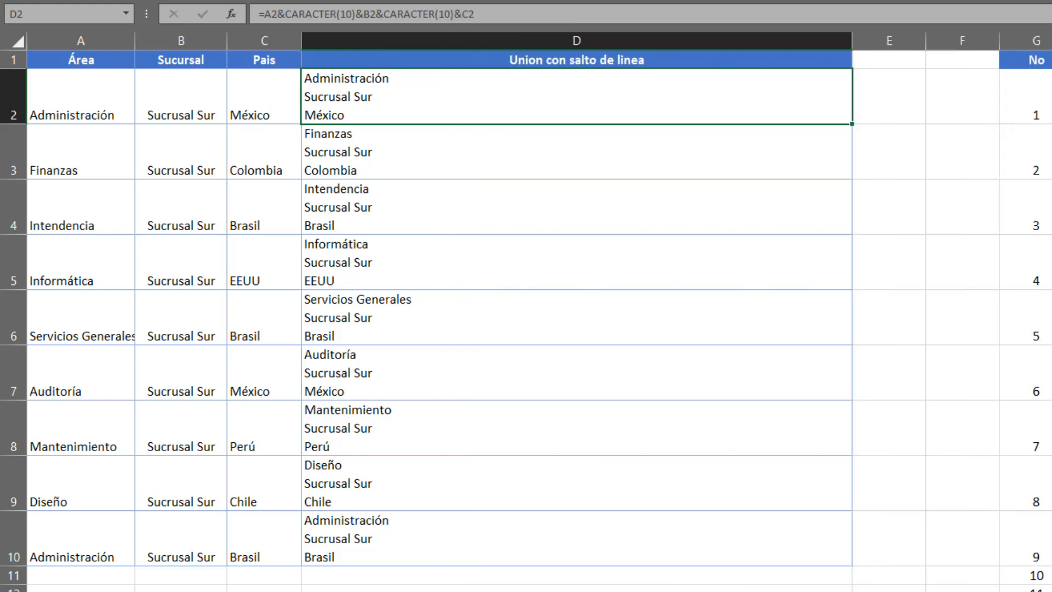
{"action": "left_click_drag", "start_coordinate": [852, 41], "coordinate": [437, 74]}
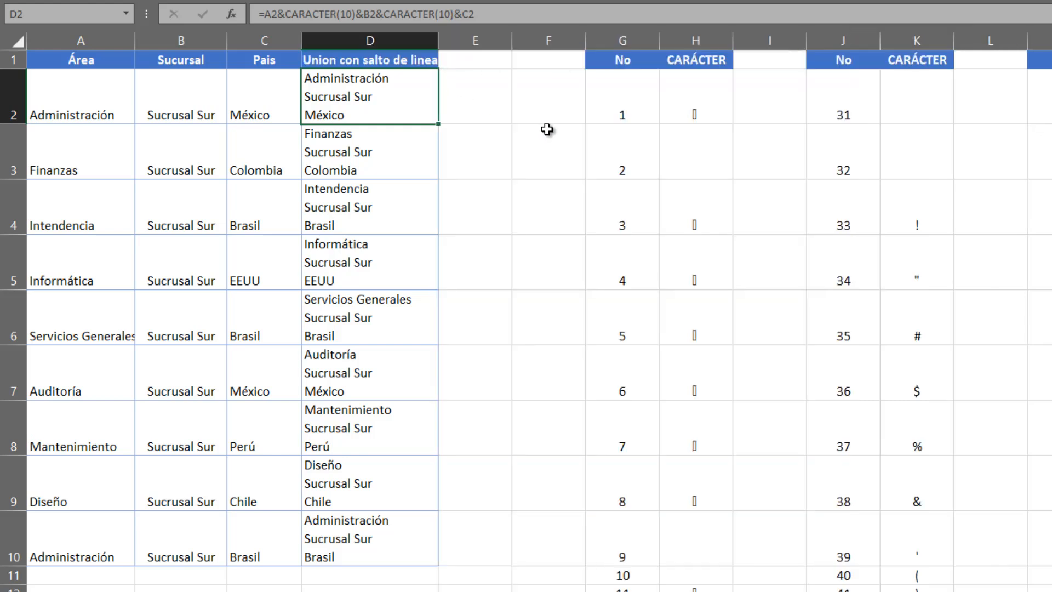
{"action": "double_click", "coordinate": [438, 41]}
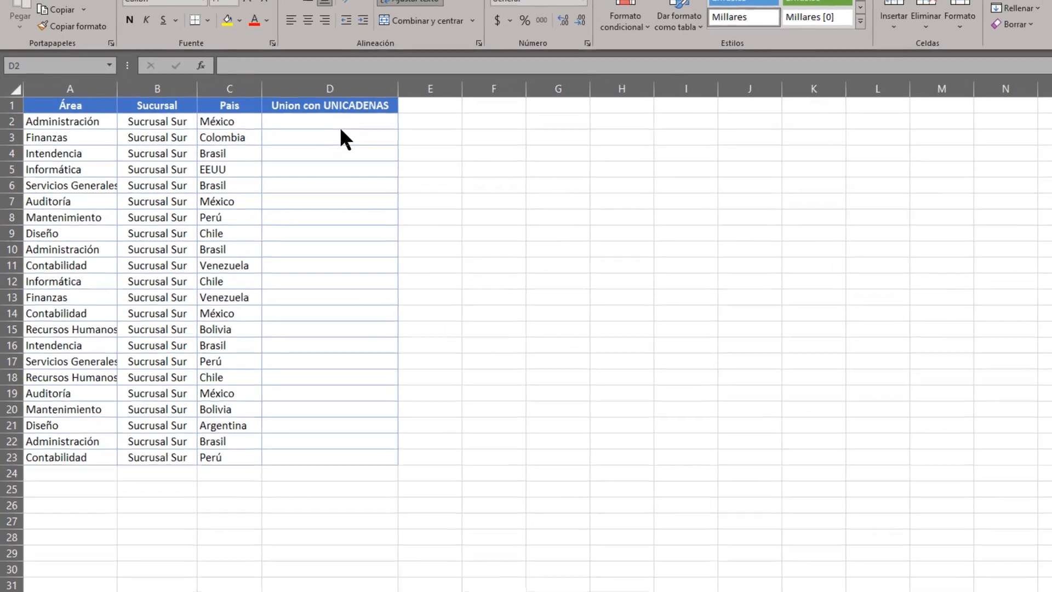
On the "Union con UNICADENAS" sheet, start a UNIRCADENAS formula in D2 with CARACTER(10) as the delimiter.
{"action": "left_click", "coordinate": [324, 126]}
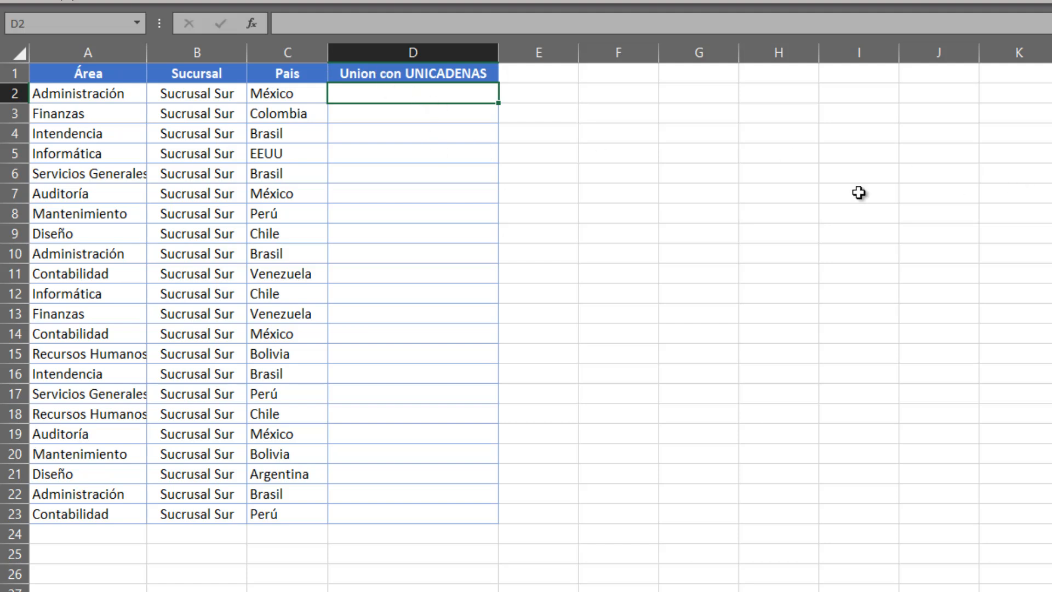
{"action": "type", "text": "="}
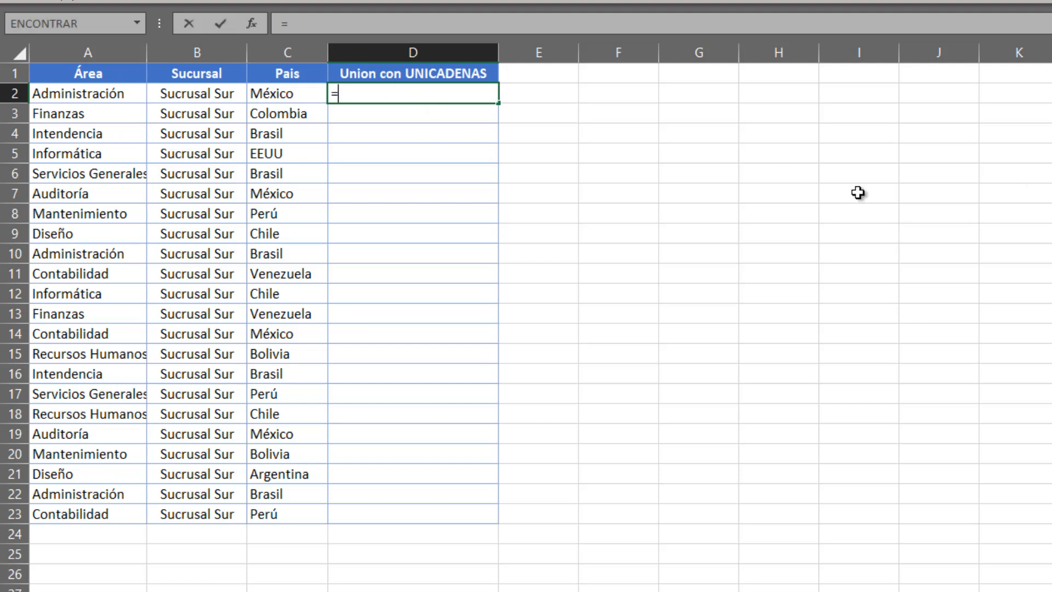
{"action": "type", "text": "UNIR"}
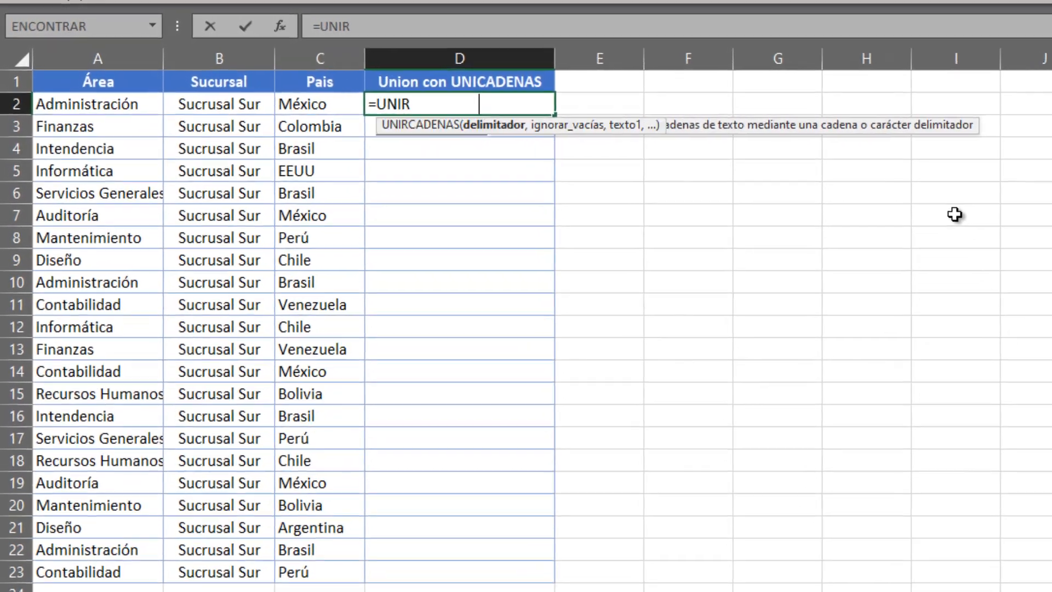
{"action": "key", "text": "Tab"}
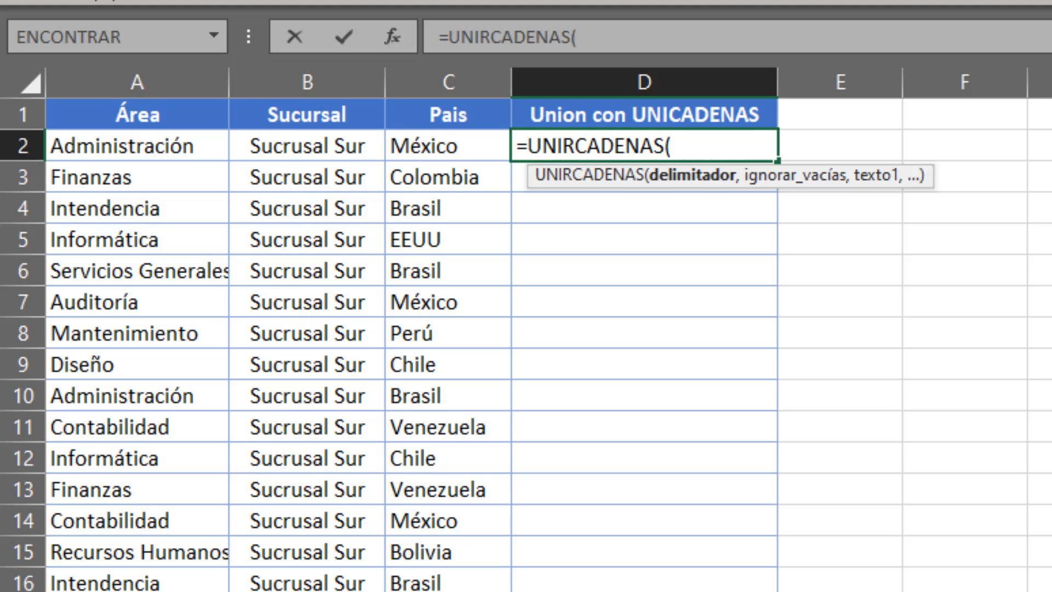
{"action": "type", "text": "CAR"}
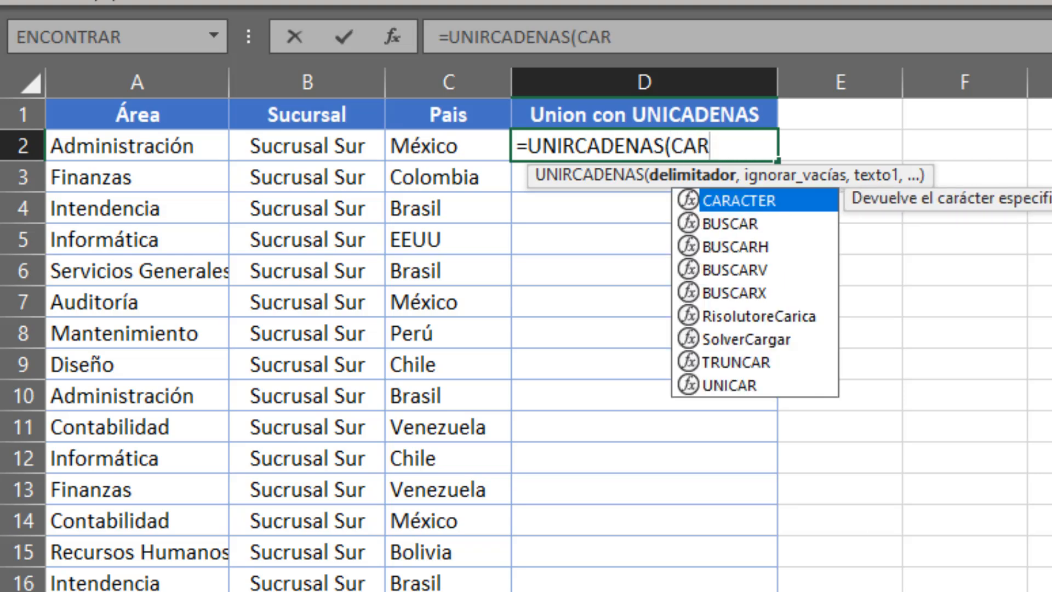
{"action": "key", "text": "Tab"}
{"action": "type", "text": "10)"}
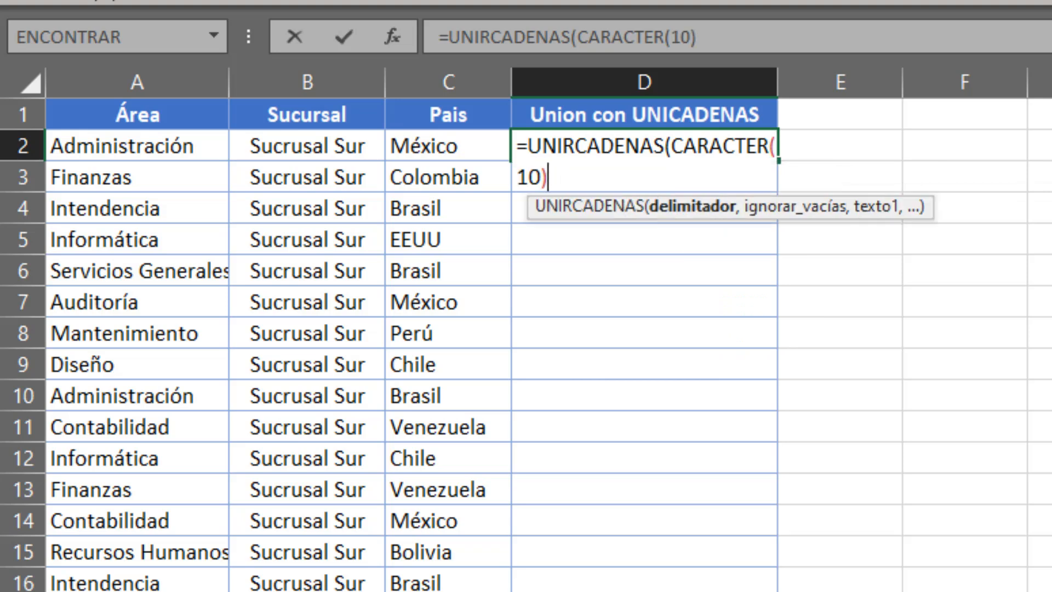
Complete the D2 formula with VERDADERO and the range A2:C2, and auto-fit the height of row 2.
{"action": "type", "text": ","}
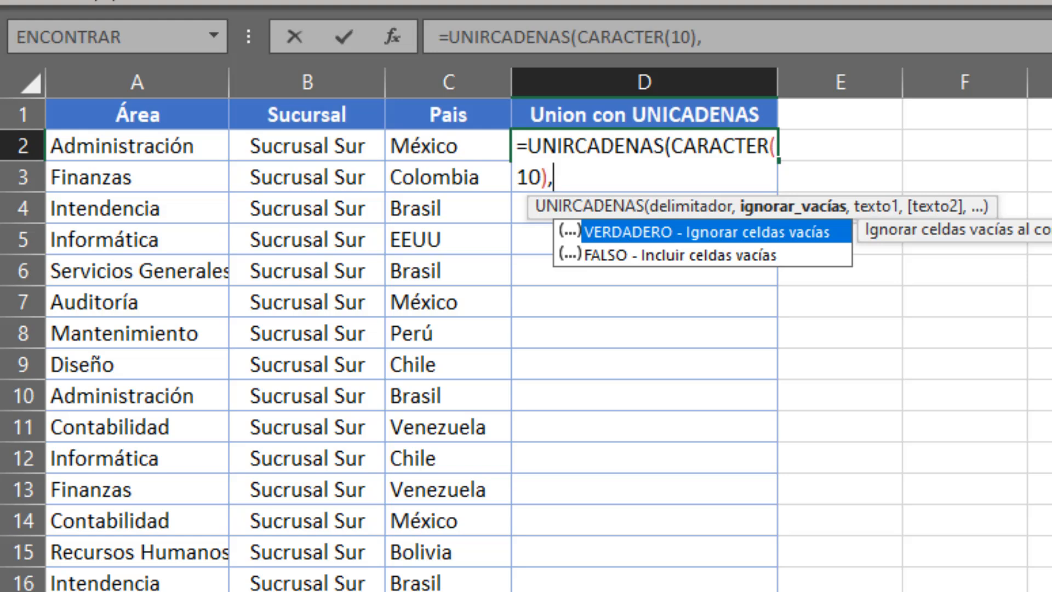
{"action": "key", "text": "Tab"}
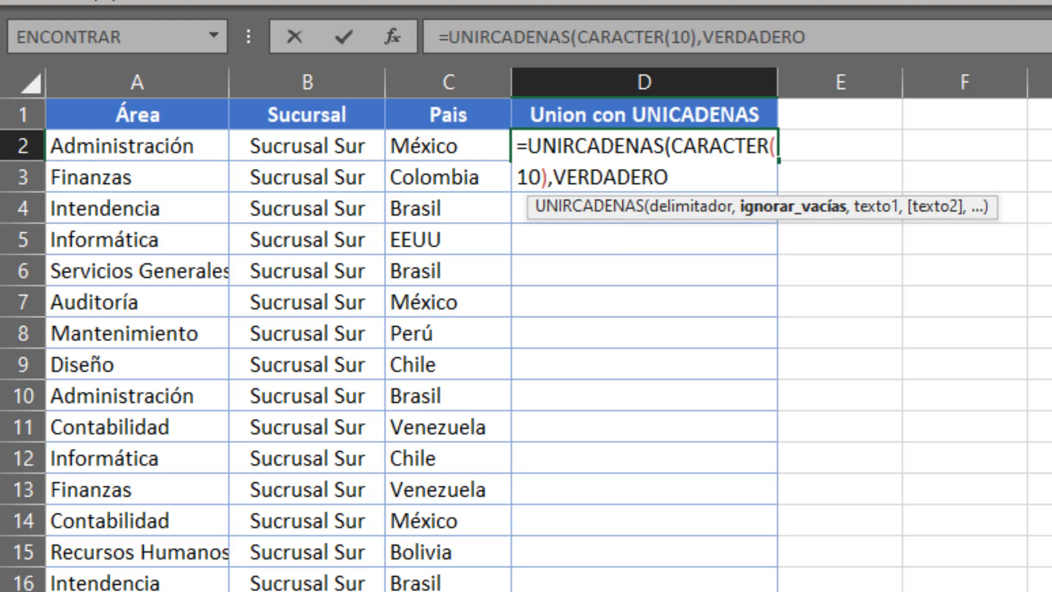
{"action": "type", "text": ","}
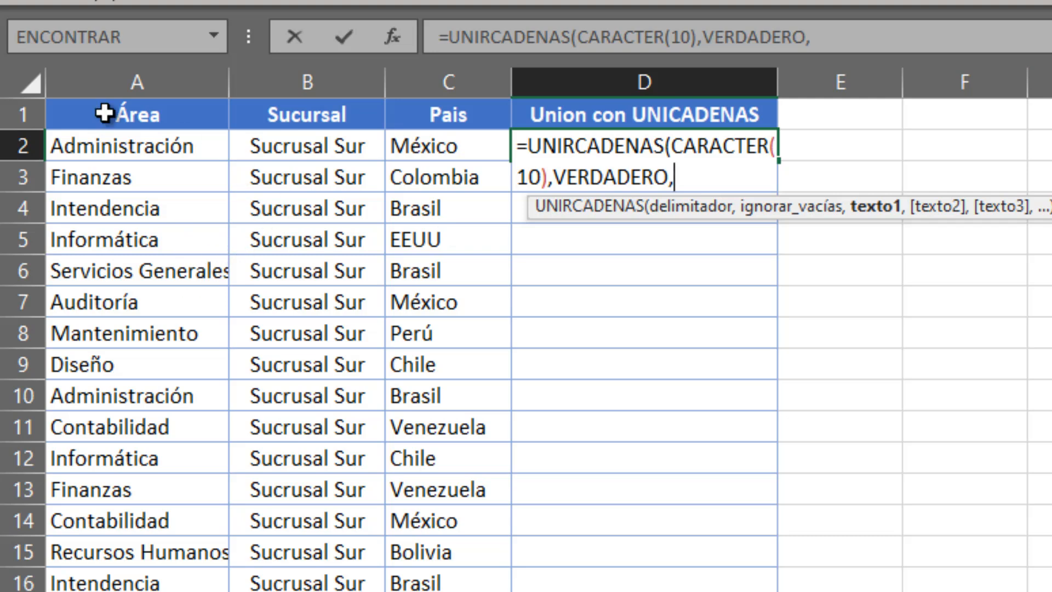
{"action": "left_click_drag", "start_coordinate": [140, 144], "coordinate": [438, 147]}
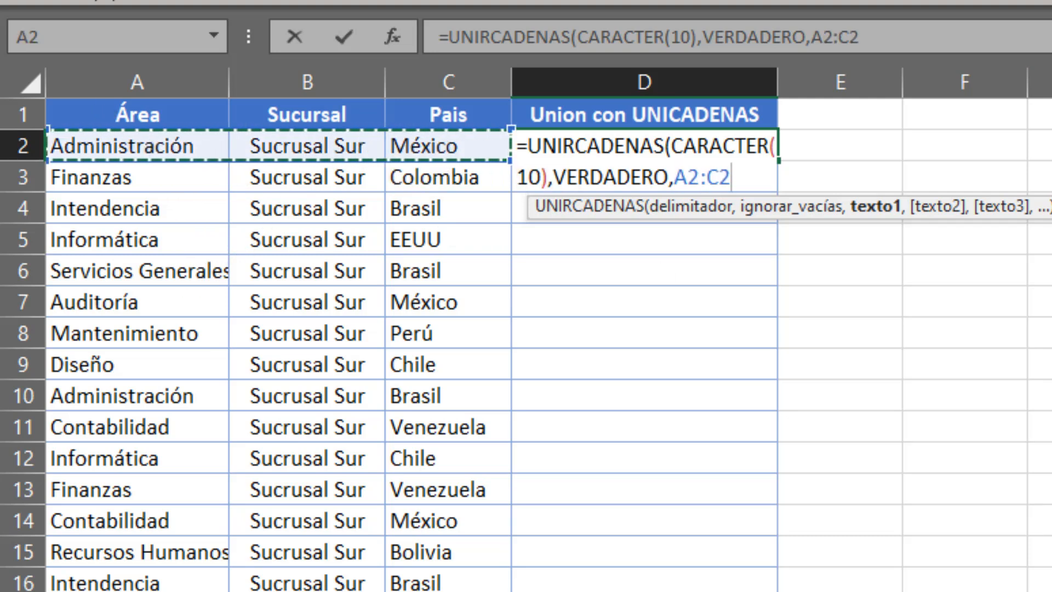
{"action": "type", "text": ")"}
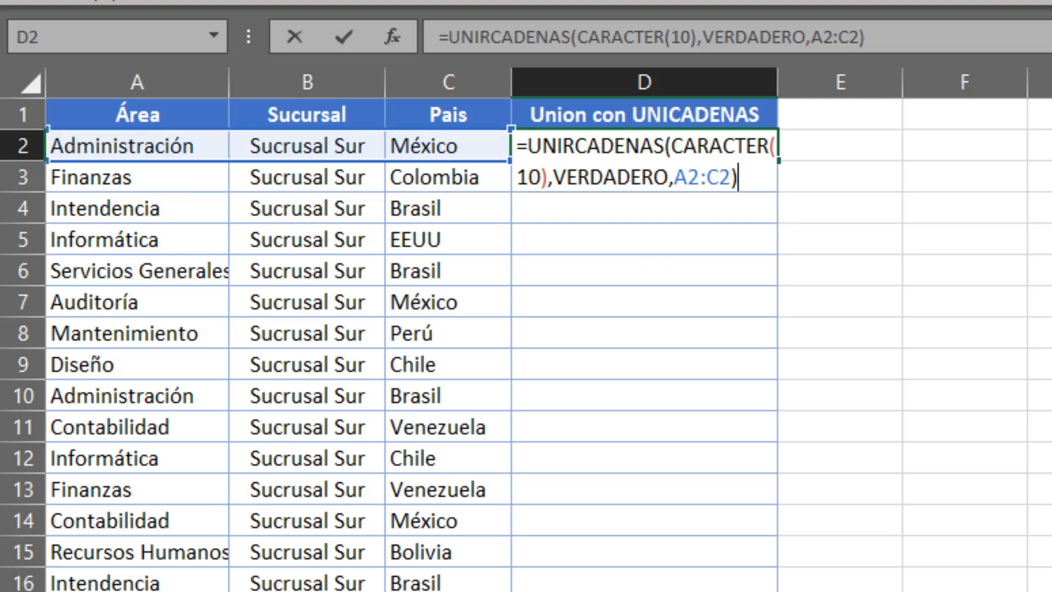
{"action": "key", "text": "Return"}
{"action": "key", "text": "Up"}
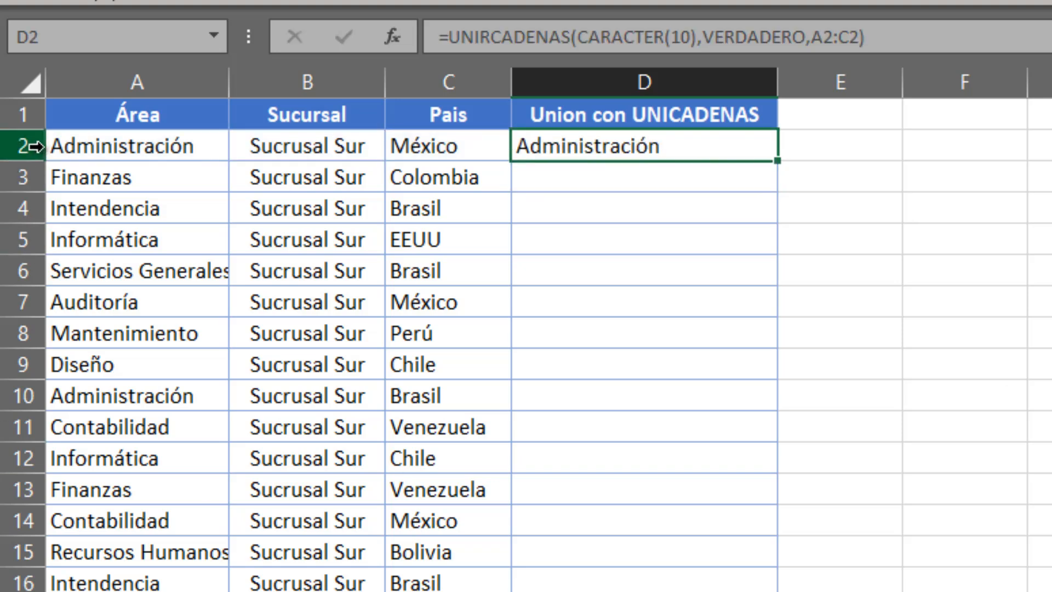
{"action": "double_click", "coordinate": [36, 161]}
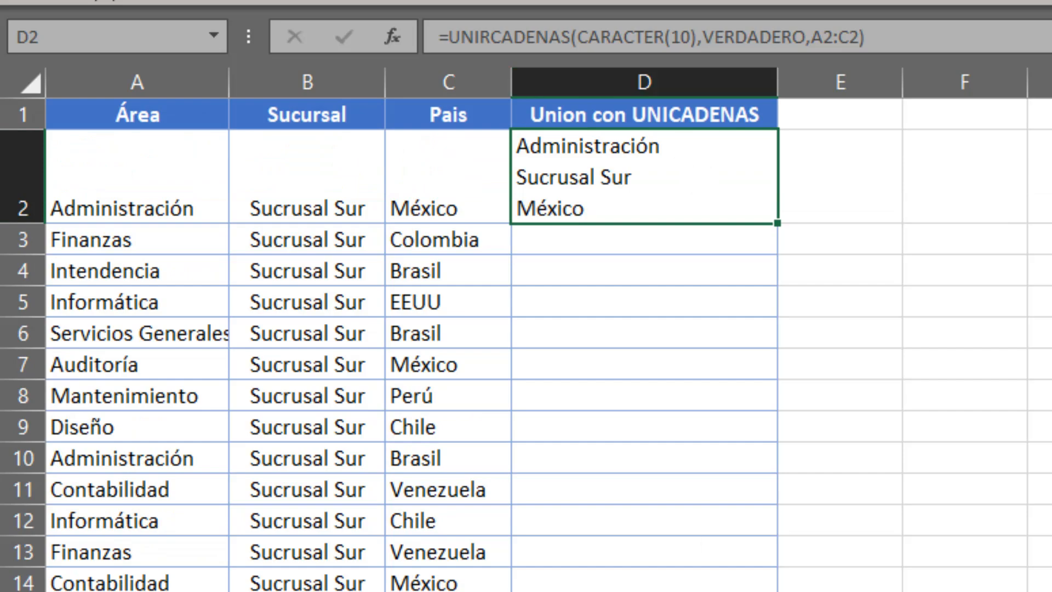
Copy the UNIRCADENAS formula from D2 down through the remaining rows of the table.
{"action": "key", "text": "ctrl+c"}
{"action": "key", "text": "shift+Down"}
{"action": "key", "text": "shift+Down"}
{"action": "key", "text": "shift+Down"}
{"action": "key", "text": "shift+Down"}
{"action": "key", "text": "shift+Down"}
{"action": "key", "text": "shift+Down"}
{"action": "key", "text": "shift+Down"}
{"action": "key", "text": "shift+Down"}
{"action": "key", "text": "shift+Down"}
{"action": "key", "text": "shift+Down"}
{"action": "key", "text": "shift+Down"}
{"action": "key", "text": "shift+Down"}
{"action": "key", "text": "shift+Down"}
{"action": "key", "text": "shift+Down"}
{"action": "key", "text": "shift+Down"}
{"action": "key", "text": "shift+Down"}
{"action": "key", "text": "shift+Down"}
{"action": "key", "text": "shift+Down"}
{"action": "key", "text": "shift+Down"}
{"action": "key", "text": "shift+Down"}
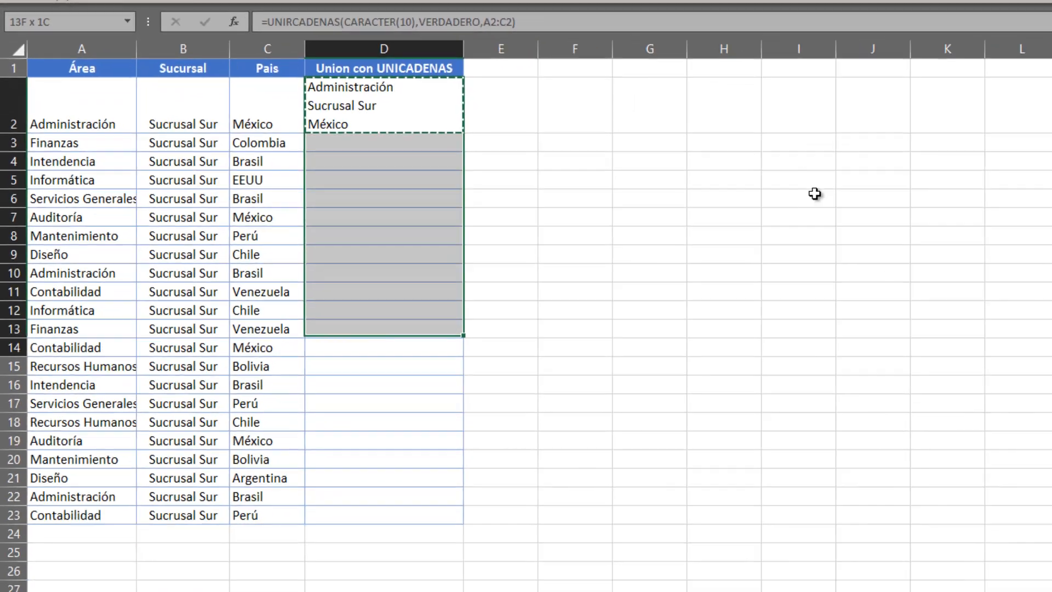
{"action": "key", "text": "ctrl+v"}
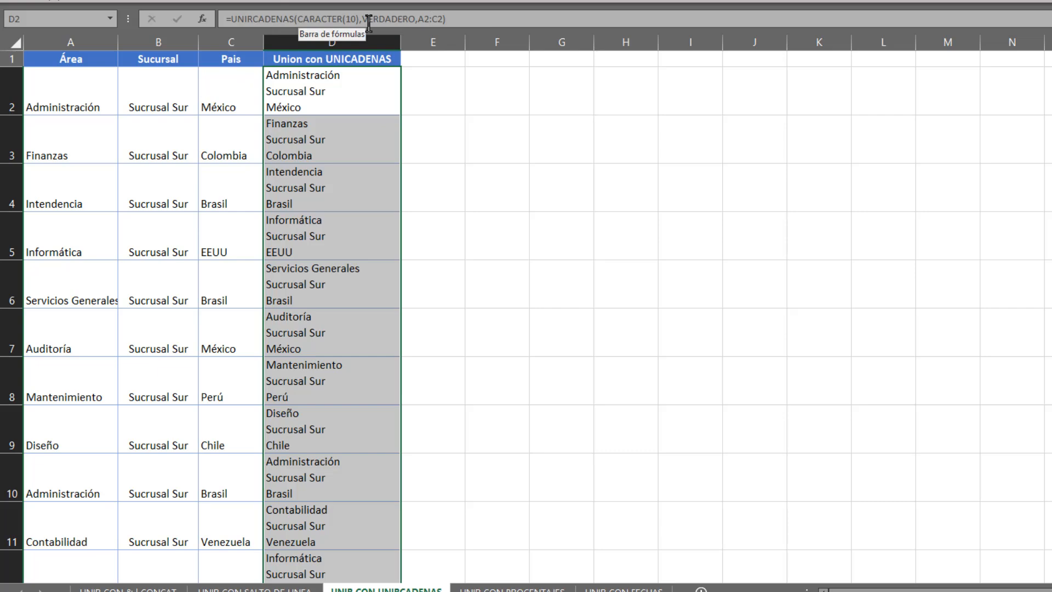
{"action": "scroll", "coordinate": [305, 271], "scroll_direction": "down", "scroll_amount": 3}
{"action": "scroll", "coordinate": [305, 271], "scroll_direction": "up", "scroll_amount": 3}
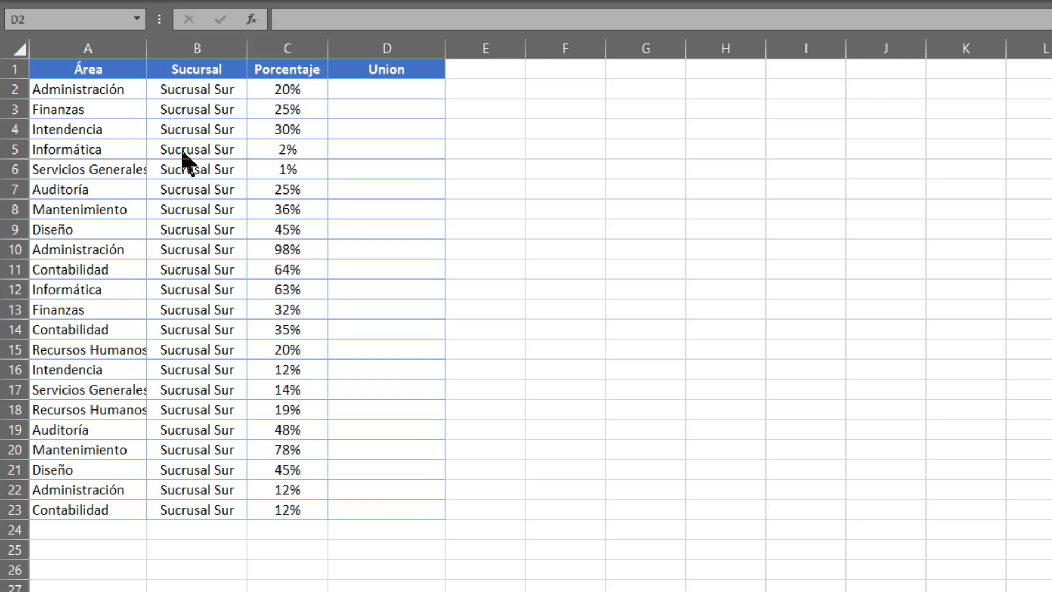
On the percentages sheet, enter =A2&" "&C2 in D2 to join the area with its percentage.
{"action": "left_click", "coordinate": [85, 93]}
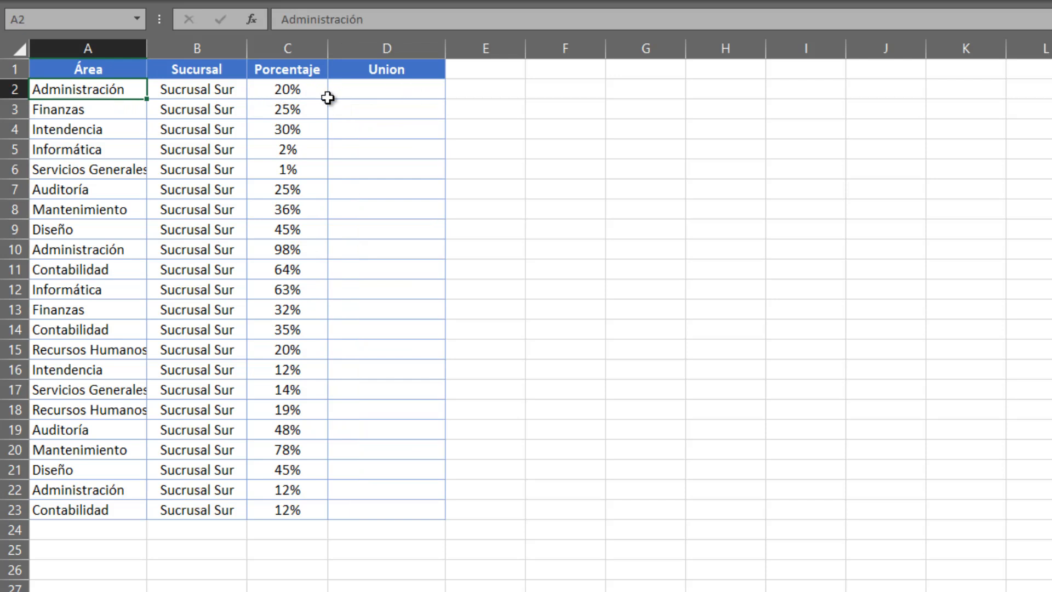
{"action": "left_click", "coordinate": [367, 93]}
{"action": "type", "text": "="}
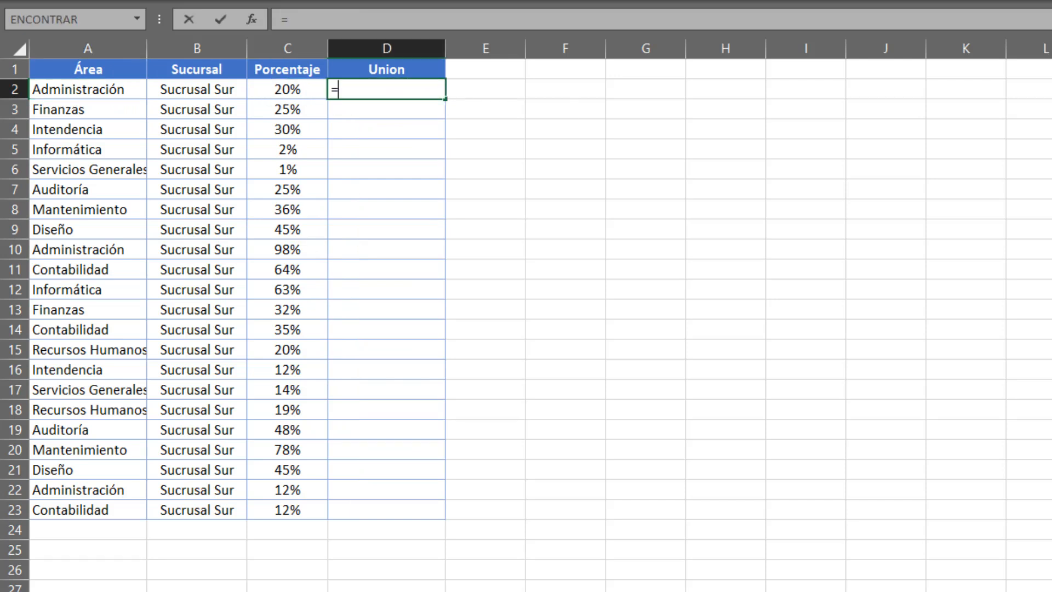
{"action": "key", "text": "Left"}
{"action": "key", "text": "Left"}
{"action": "key", "text": "Left"}
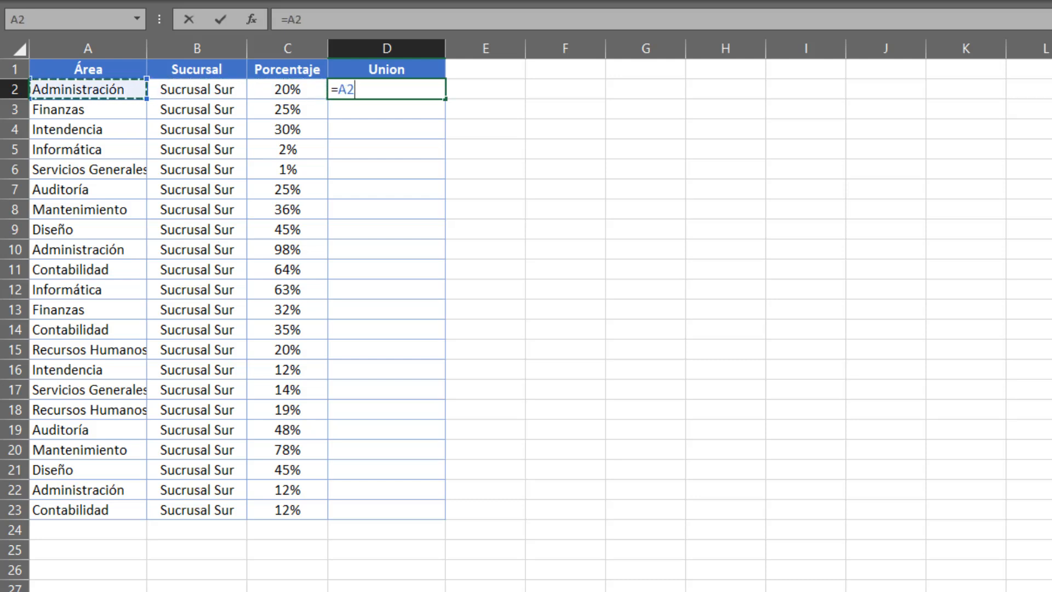
{"action": "type", "text": "&"}
{"action": "type", "text": "&"}
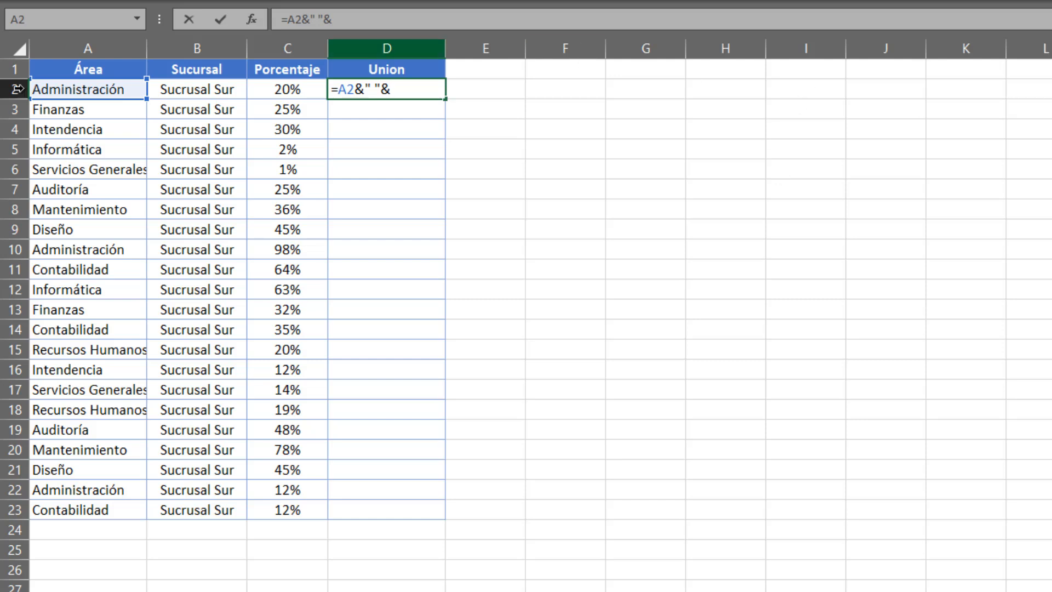
{"action": "left_click", "coordinate": [280, 89]}
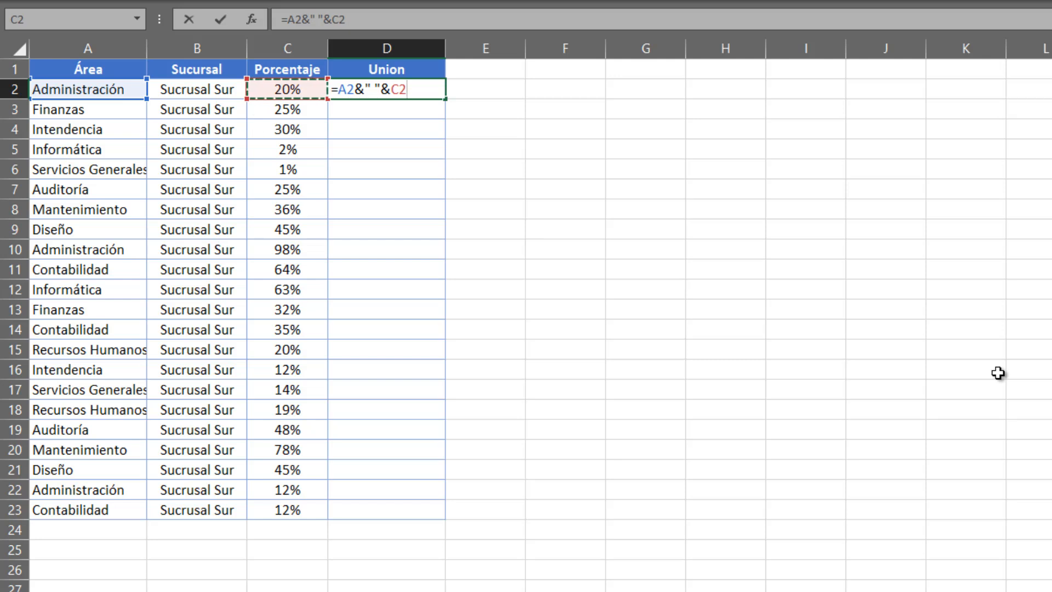
{"action": "key", "text": "Return"}
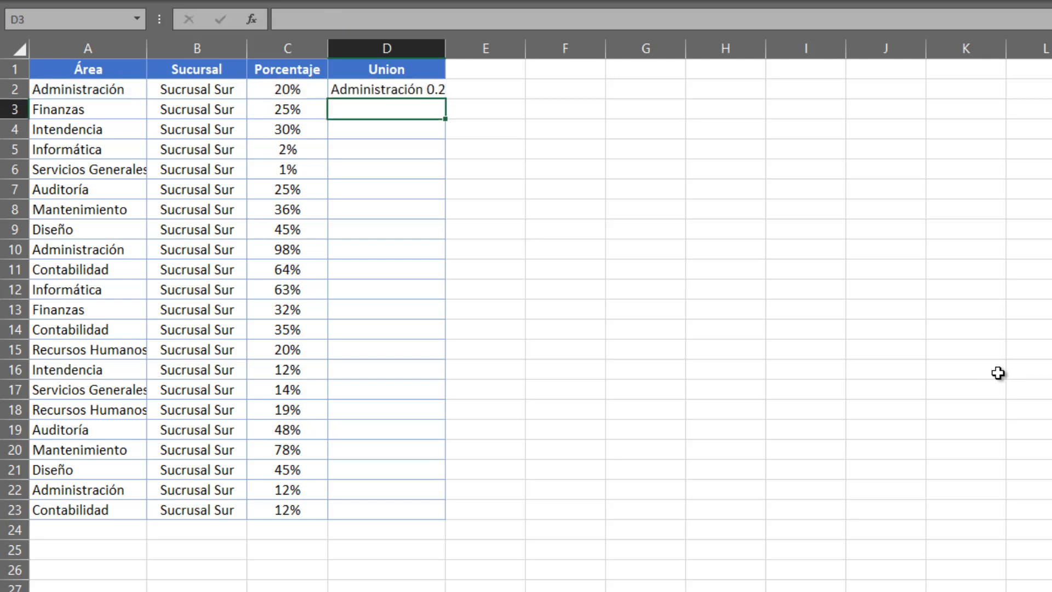
Copy the D2 formula down through D23 and auto-fit column D to its contents.
{"action": "left_click", "coordinate": [448, 69]}
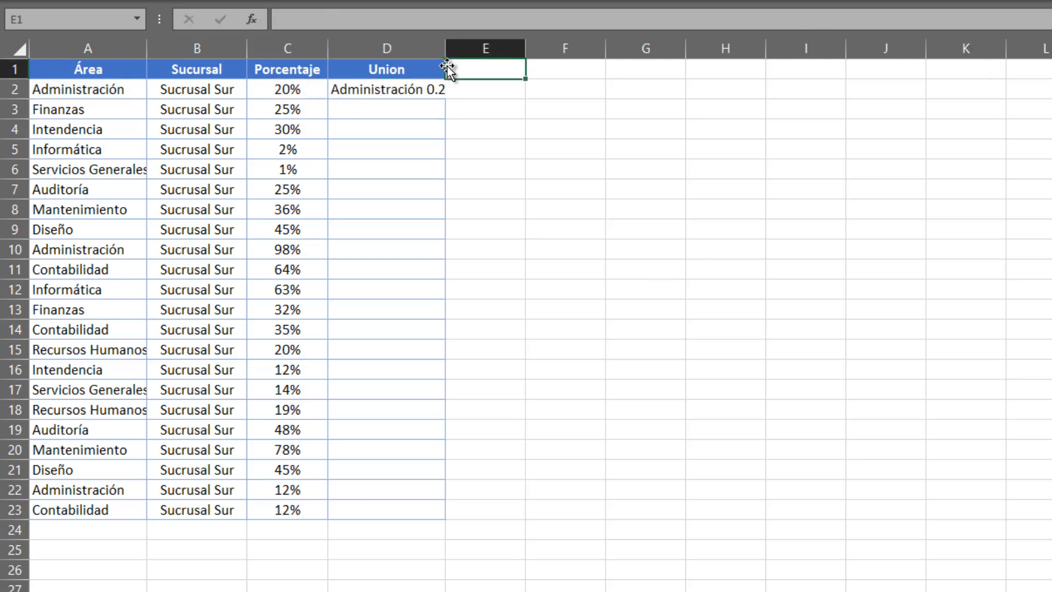
{"action": "key", "text": "ctrl+Home"}
{"action": "double_click", "coordinate": [448, 52]}
{"action": "left_click", "coordinate": [438, 89]}
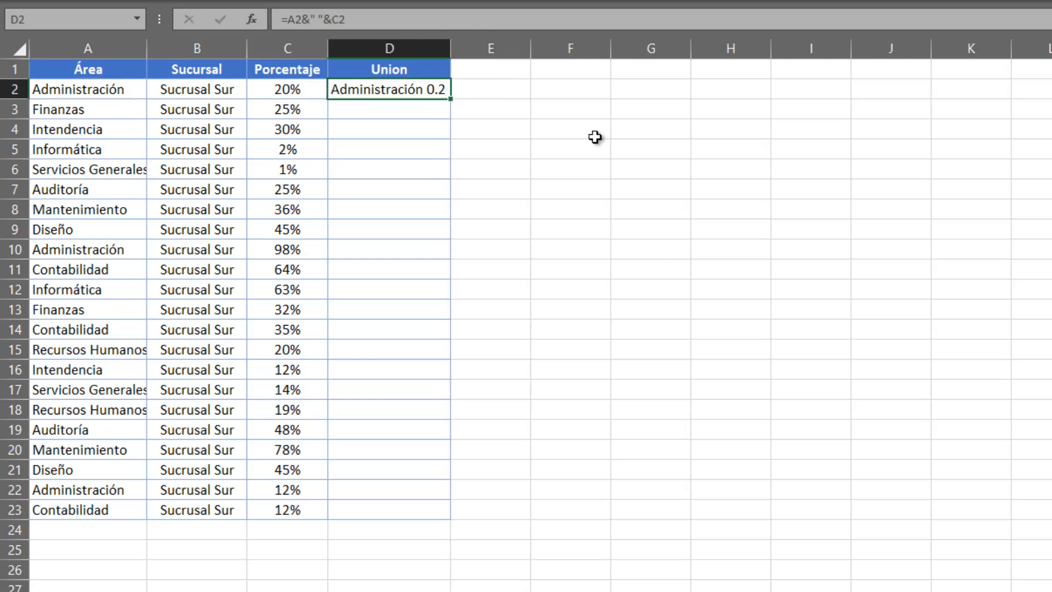
{"action": "key", "text": "ctrl+c"}
{"action": "key", "text": "shift+Down"}
{"action": "key", "text": "shift+Down"}
{"action": "key", "text": "shift+Down"}
{"action": "key", "text": "shift+Down"}
{"action": "key", "text": "shift+Down"}
{"action": "key", "text": "shift+Down"}
{"action": "key", "text": "shift+Down"}
{"action": "key", "text": "shift+Down"}
{"action": "key", "text": "shift+Down"}
{"action": "key", "text": "shift+Down"}
{"action": "key", "text": "shift+Down"}
{"action": "key", "text": "shift+Down"}
{"action": "key", "text": "shift+Down"}
{"action": "key", "text": "shift+Down"}
{"action": "key", "text": "shift+Down"}
{"action": "key", "text": "shift+Down"}
{"action": "key", "text": "shift+Down"}
{"action": "key", "text": "shift+Down"}
{"action": "key", "text": "shift+Down"}
{"action": "key", "text": "shift+Down"}
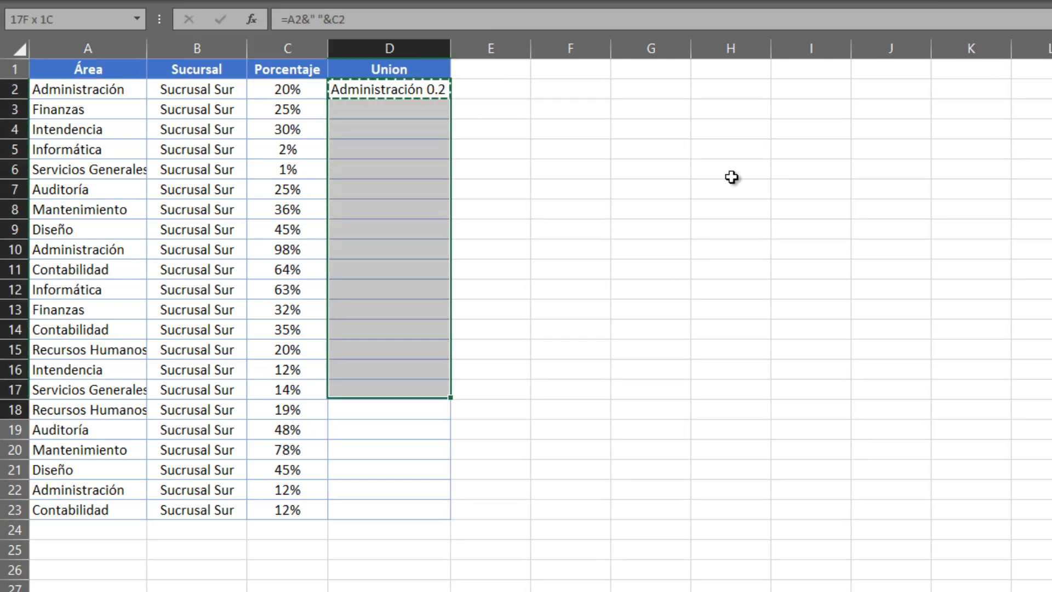
{"action": "key", "text": "shift+Up"}
{"action": "key", "text": "ctrl+v"}
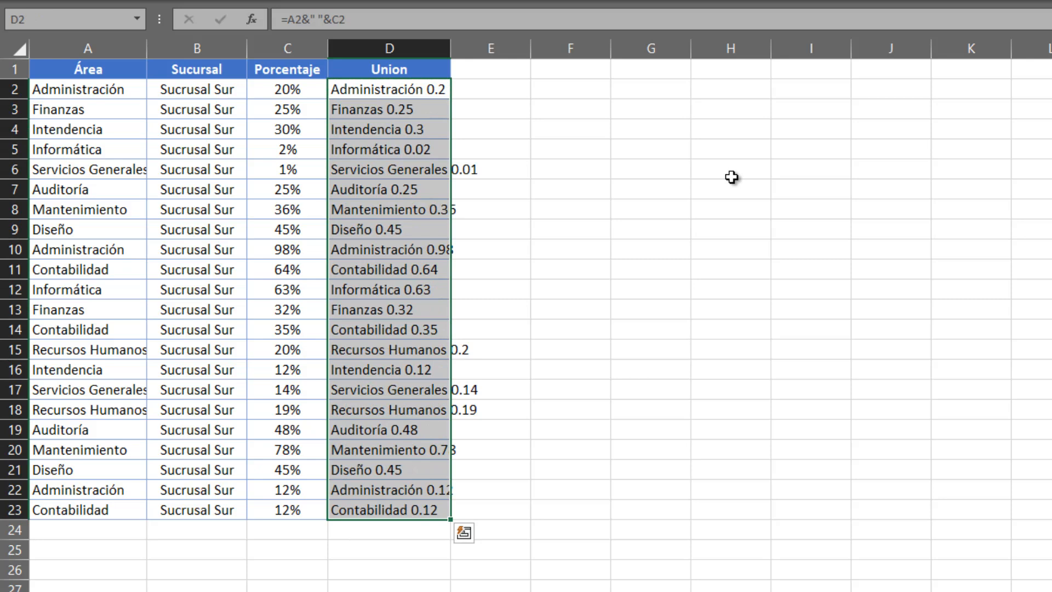
{"action": "double_click", "coordinate": [451, 48]}
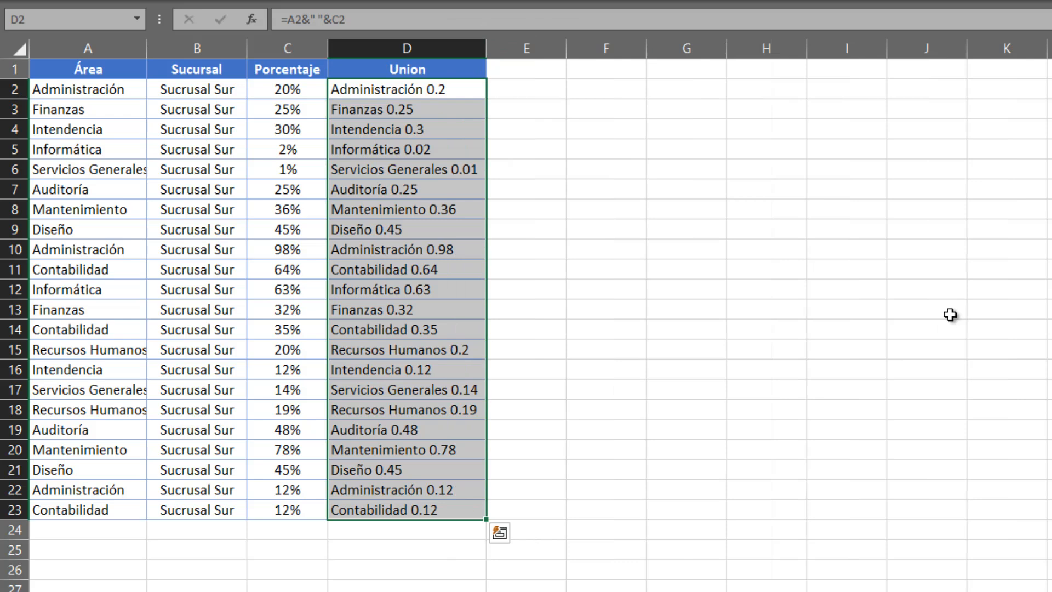
Clear the joined texts from D2:D23 in the Union column.
{"action": "left_click_drag", "start_coordinate": [307, 96], "coordinate": [285, 512]}
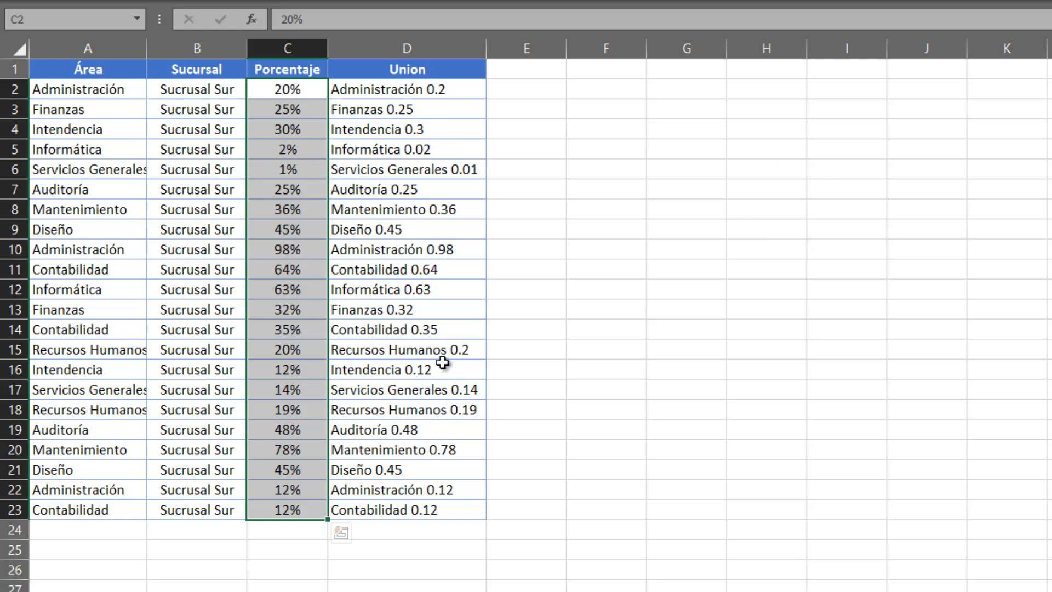
{"action": "left_click_drag", "start_coordinate": [452, 92], "coordinate": [468, 519]}
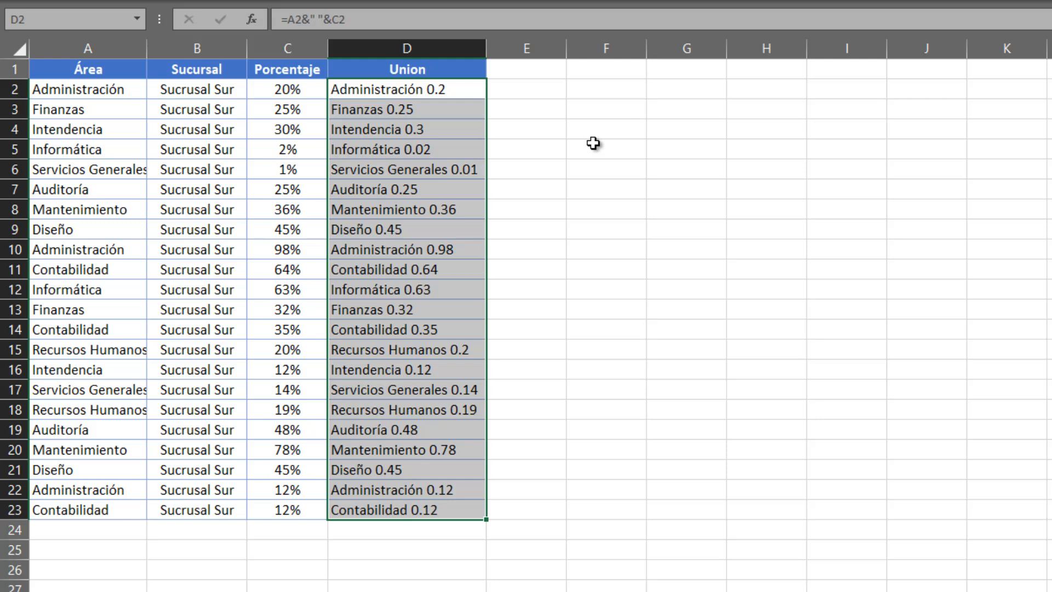
{"action": "key", "text": "Delete"}
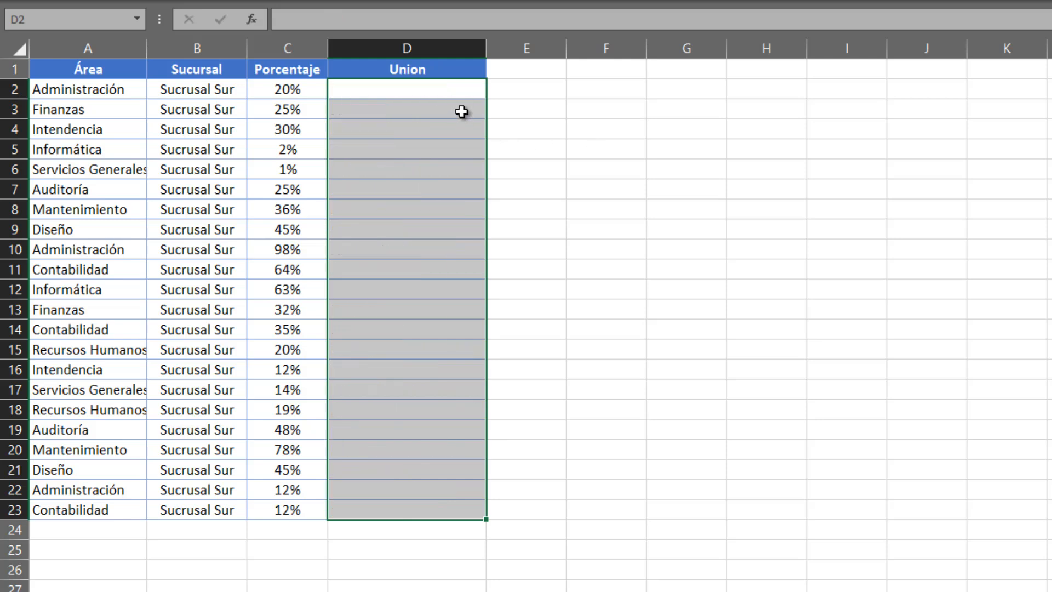
Start a formula in D2 that joins A2, a space and the TEXTO function with C2 as its value.
{"action": "type", "text": "="}
{"action": "left_click", "coordinate": [136, 89]}
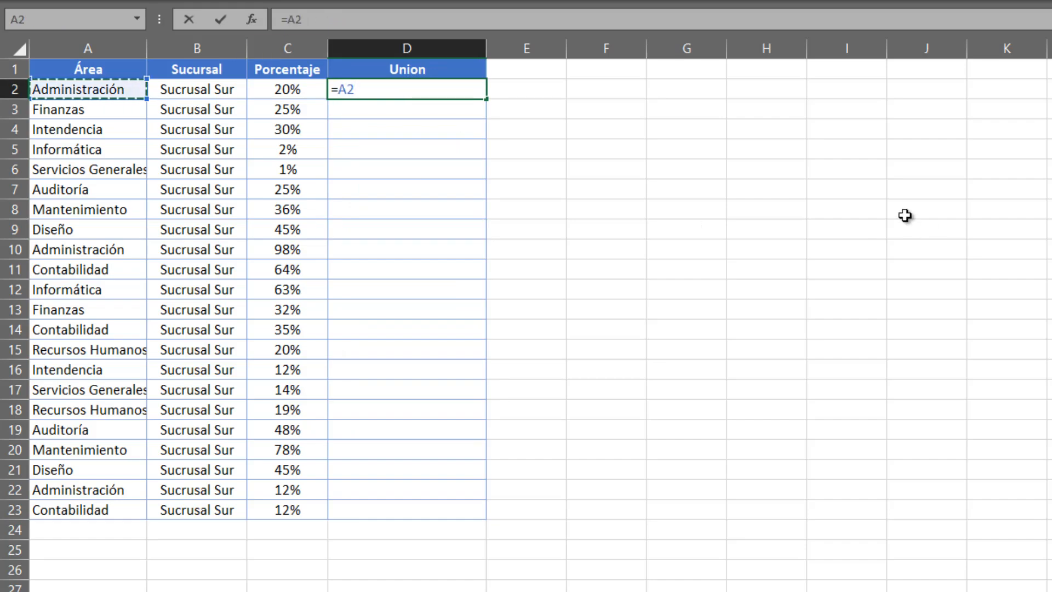
{"action": "type", "text": "&\" \""}
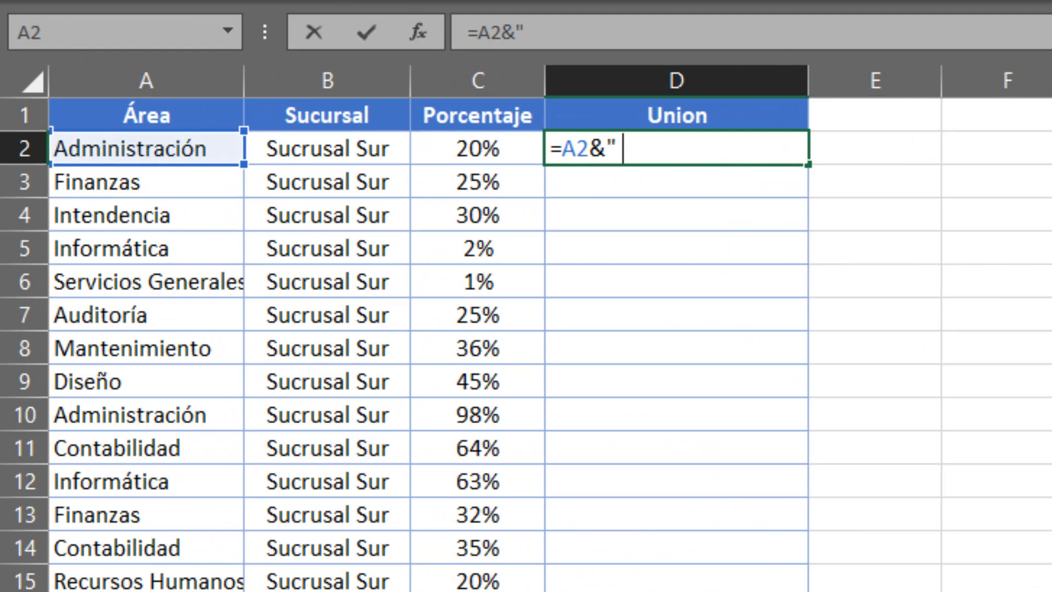
{"action": "type", "text": "\"&"}
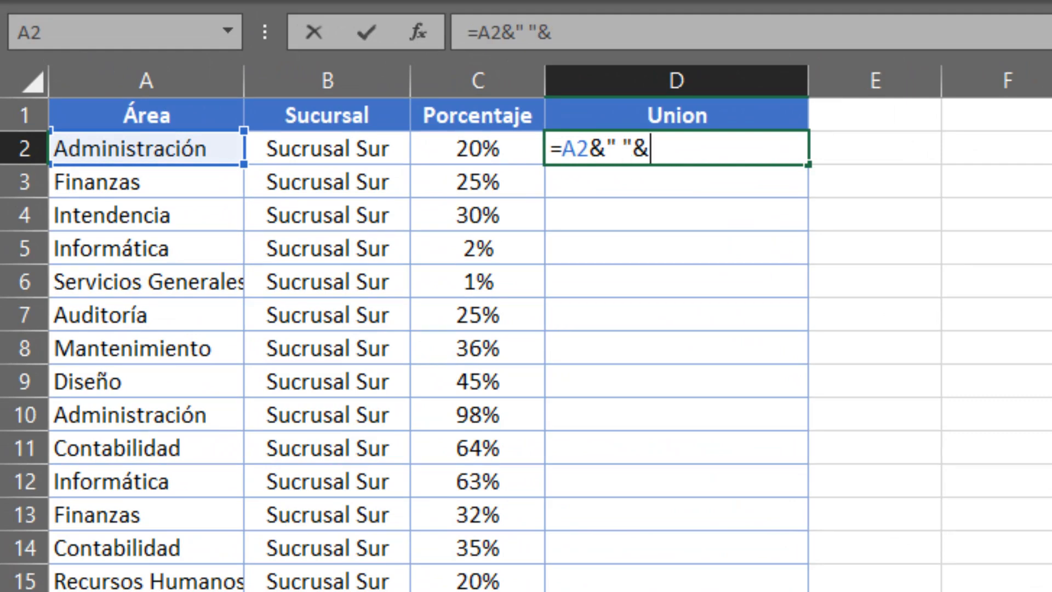
{"action": "type", "text": "tex"}
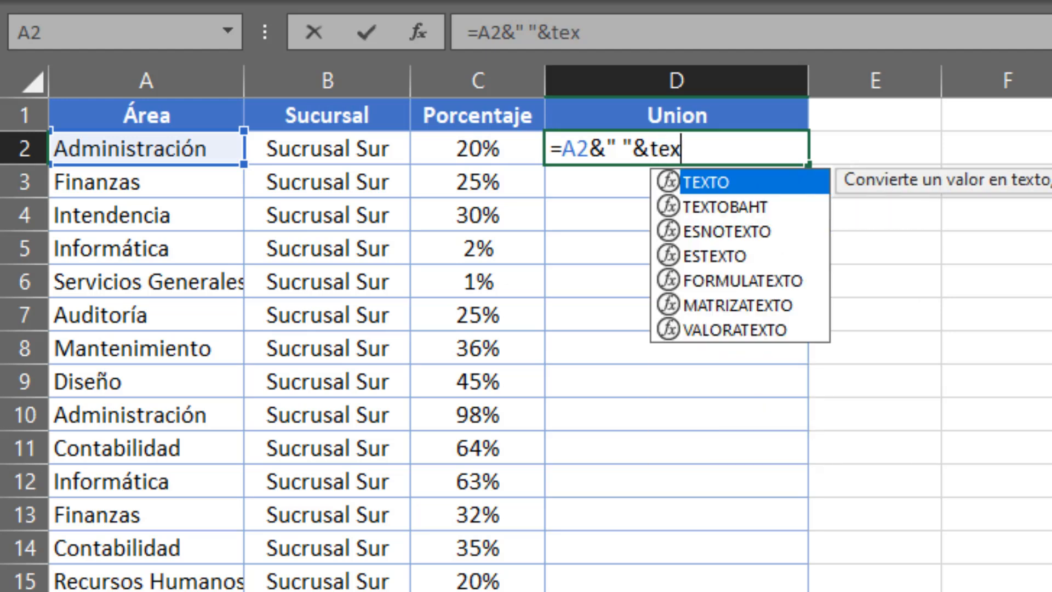
{"action": "key", "text": "Tab"}
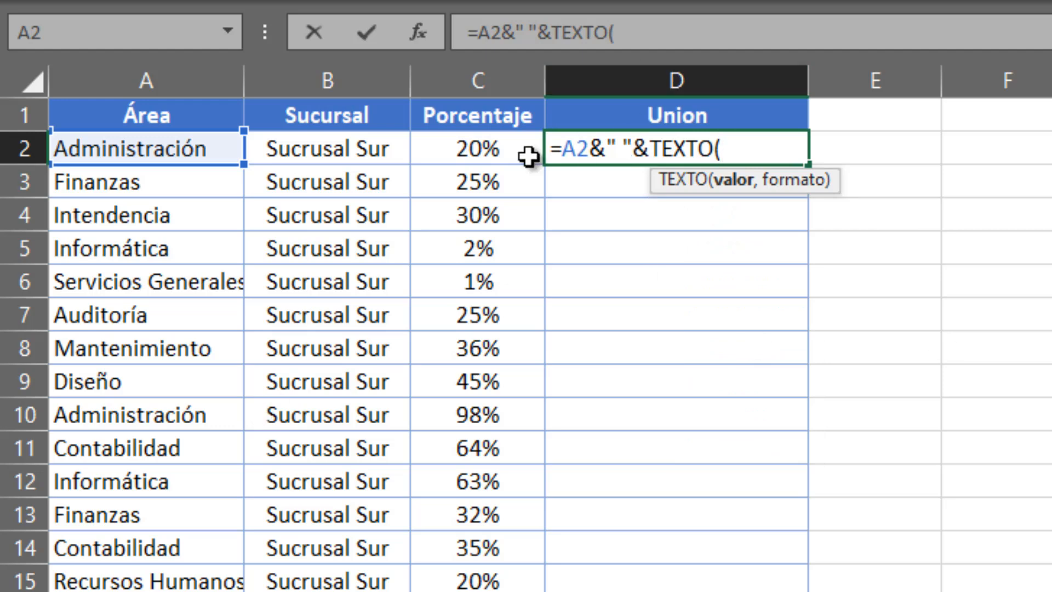
{"action": "left_click", "coordinate": [489, 149]}
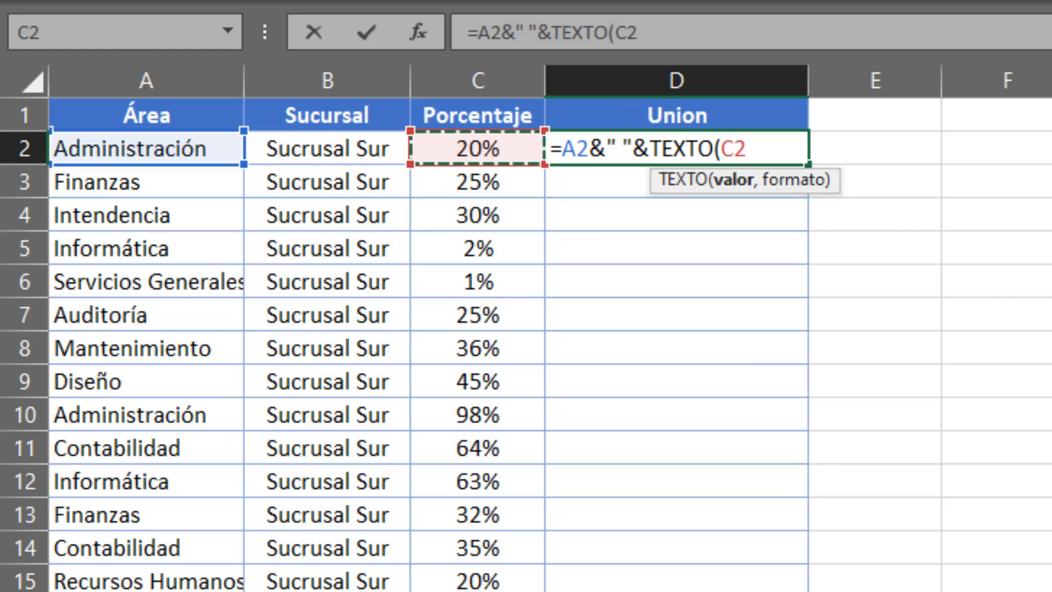
Complete the TEXTO function in D2 with the format "#%" and enter the formula.
{"action": "type", "text": ","}
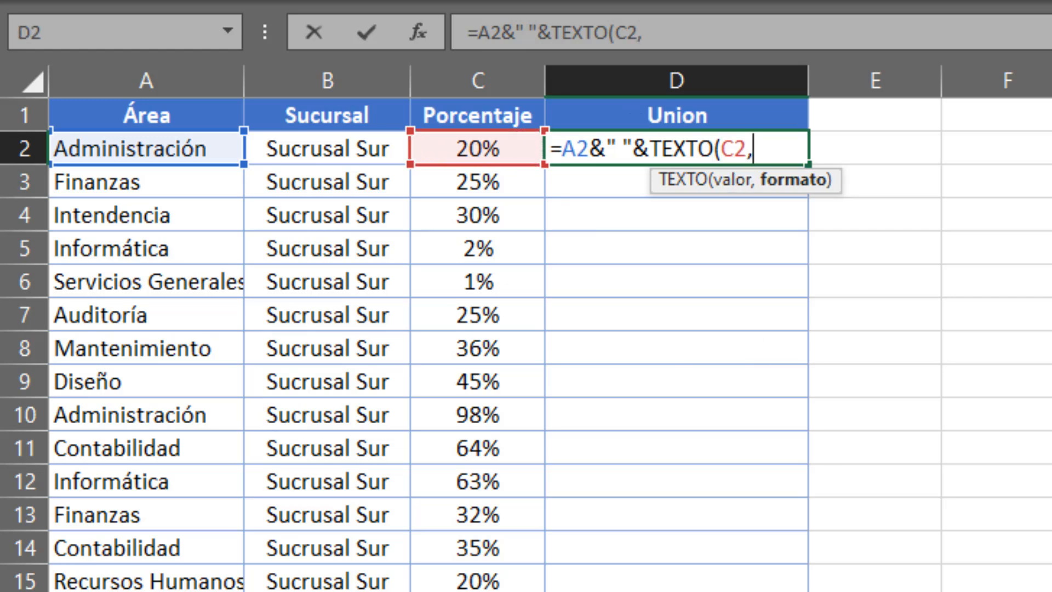
{"action": "type", "text": "\""}
{"action": "type", "text": "$"}
{"action": "key", "text": "BackSpace"}
{"action": "type", "text": "#"}
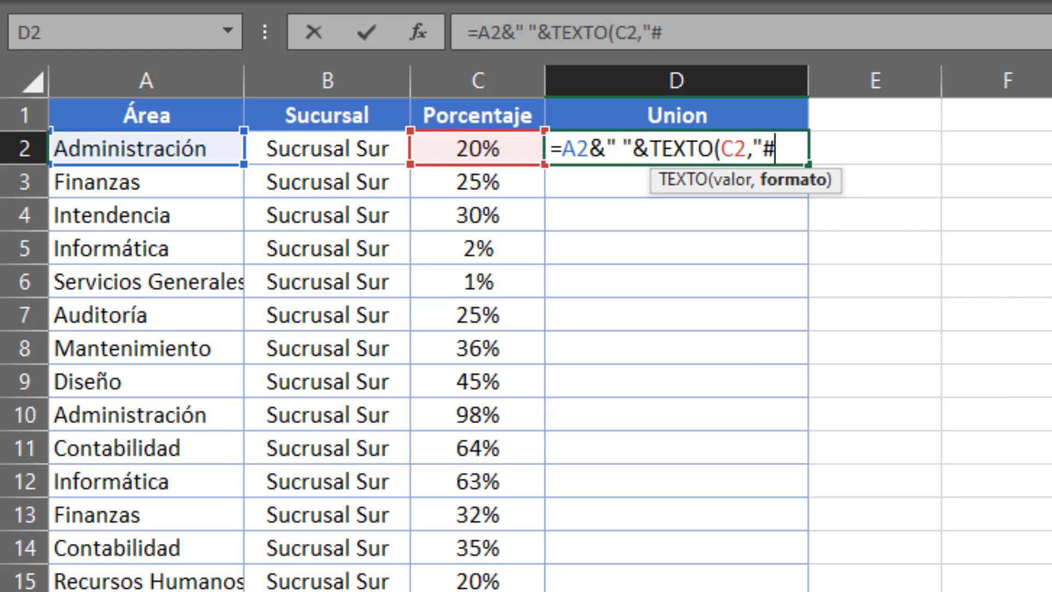
{"action": "type", "text": "%"}
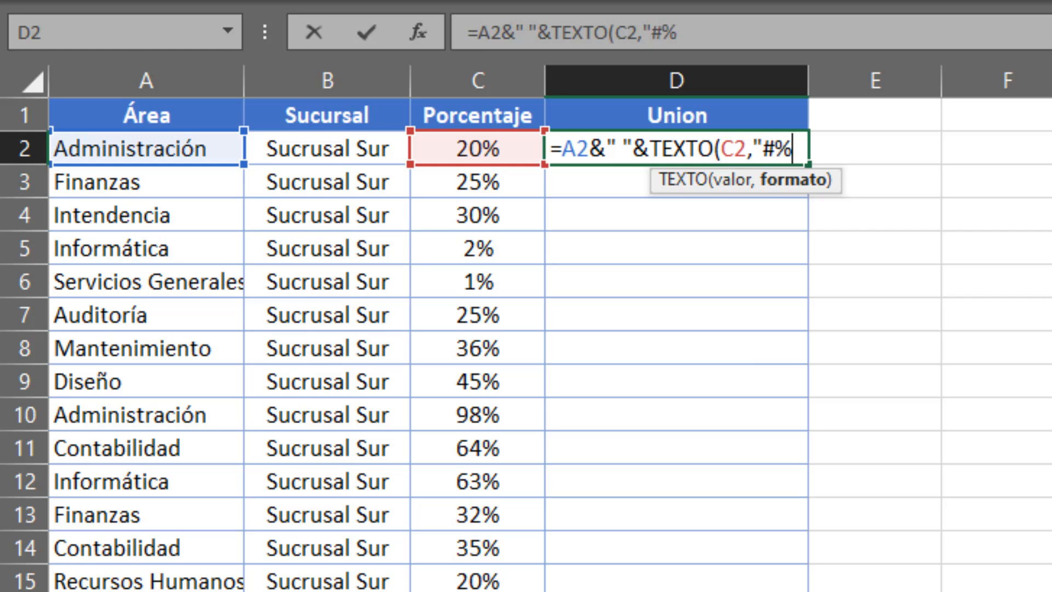
{"action": "type", "text": "\")"}
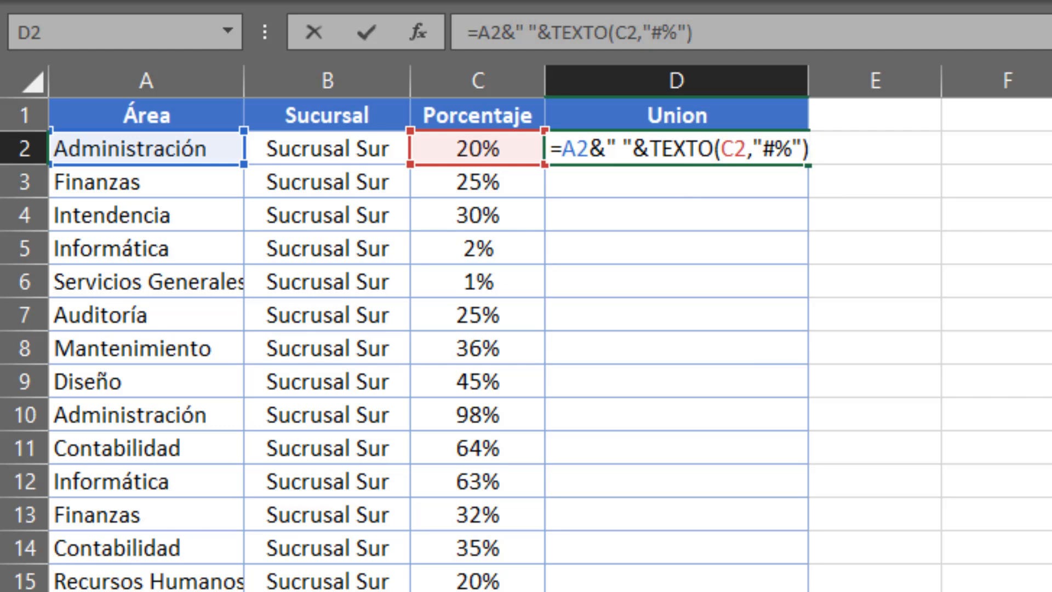
{"action": "key", "text": "Return"}
{"action": "left_click", "coordinate": [676, 148]}
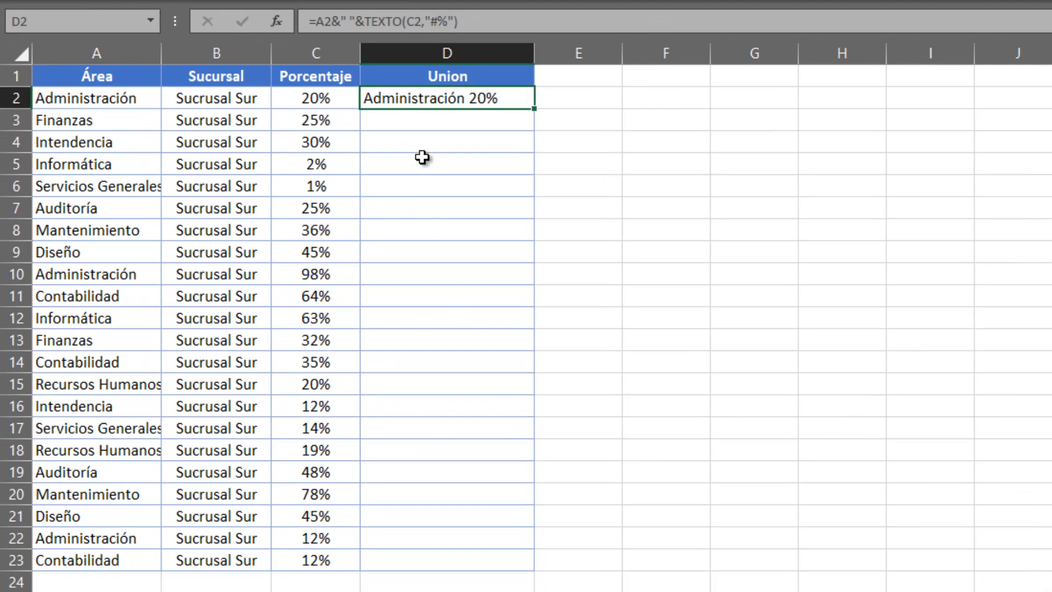
Copy the D2 formula down through D23 and check the joined texts in the Union column.
{"action": "double_click", "coordinate": [535, 111]}
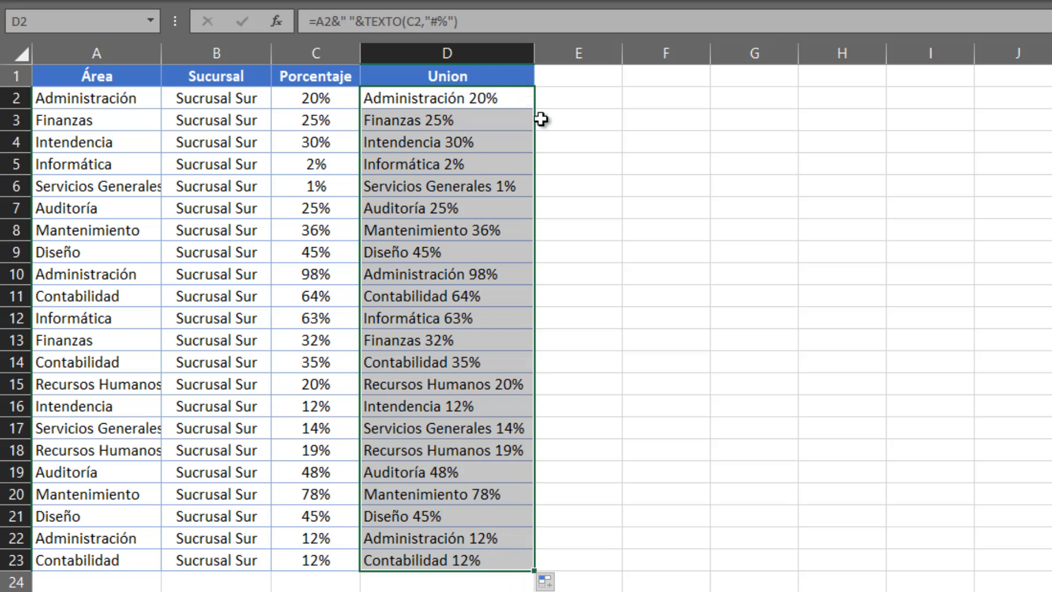
{"action": "left_click", "coordinate": [510, 119]}
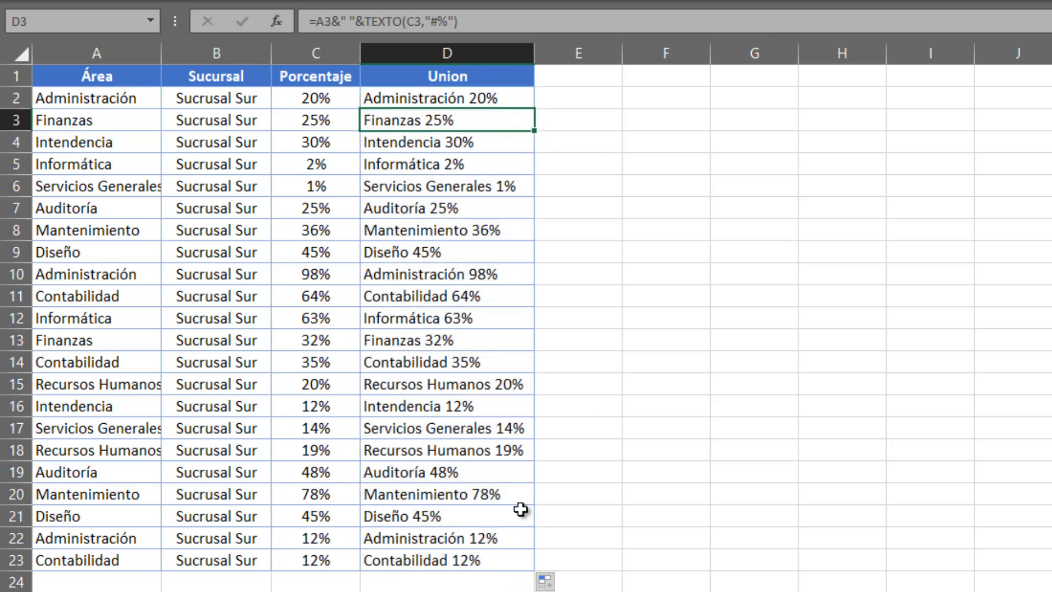
{"action": "left_click", "coordinate": [495, 557]}
{"action": "left_click_drag", "start_coordinate": [486, 475], "coordinate": [457, 99]}
{"action": "left_click", "coordinate": [464, 120]}
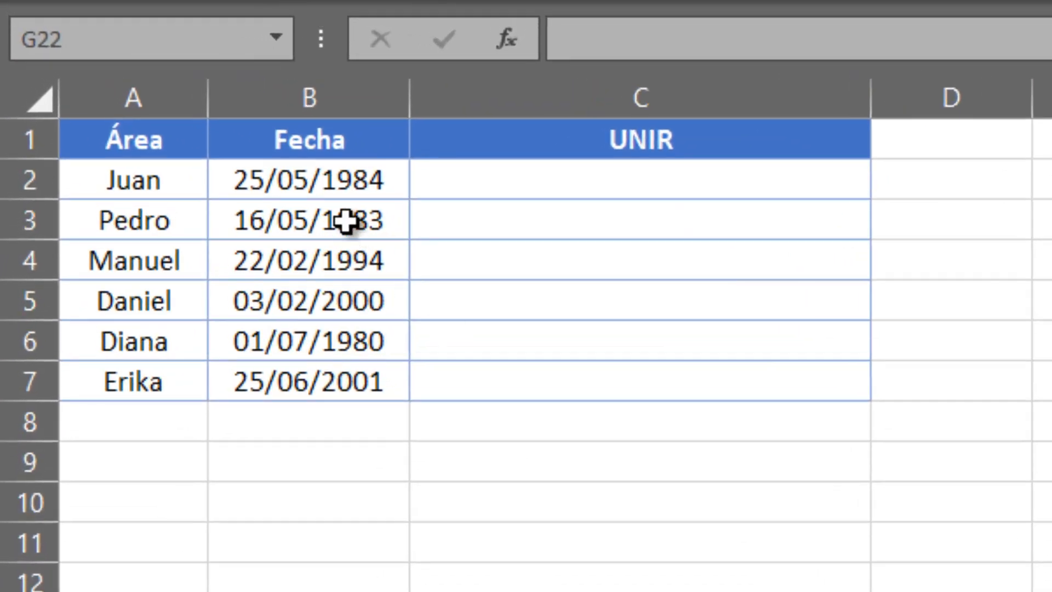
Enter 1 in A10 below the Fecha table and apply the Fecha number format to the cell.
{"action": "left_click", "coordinate": [672, 209]}
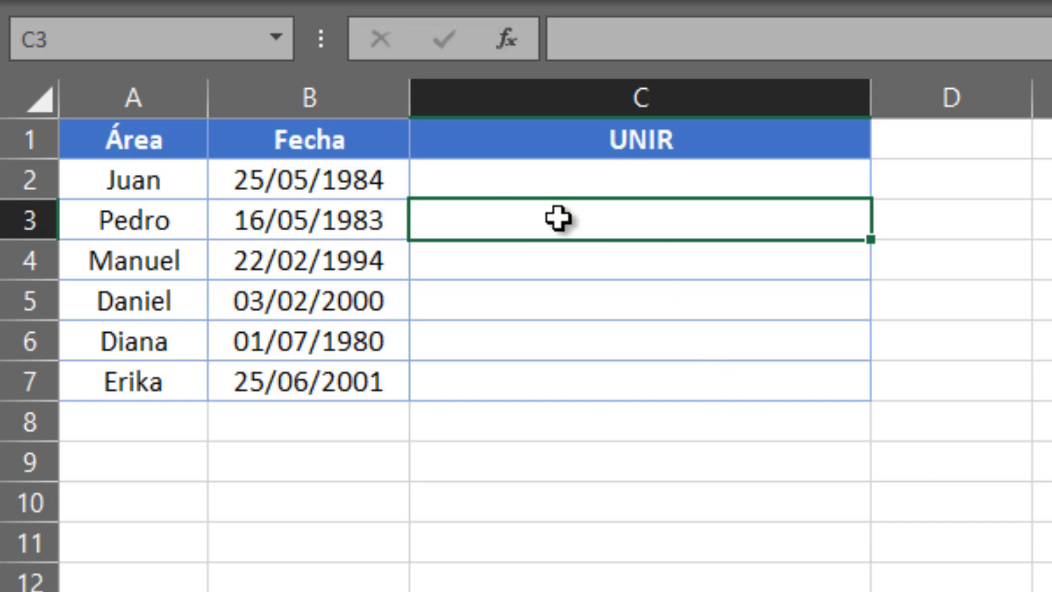
{"action": "left_click", "coordinate": [322, 188]}
{"action": "left_click_drag", "start_coordinate": [319, 212], "coordinate": [362, 382]}
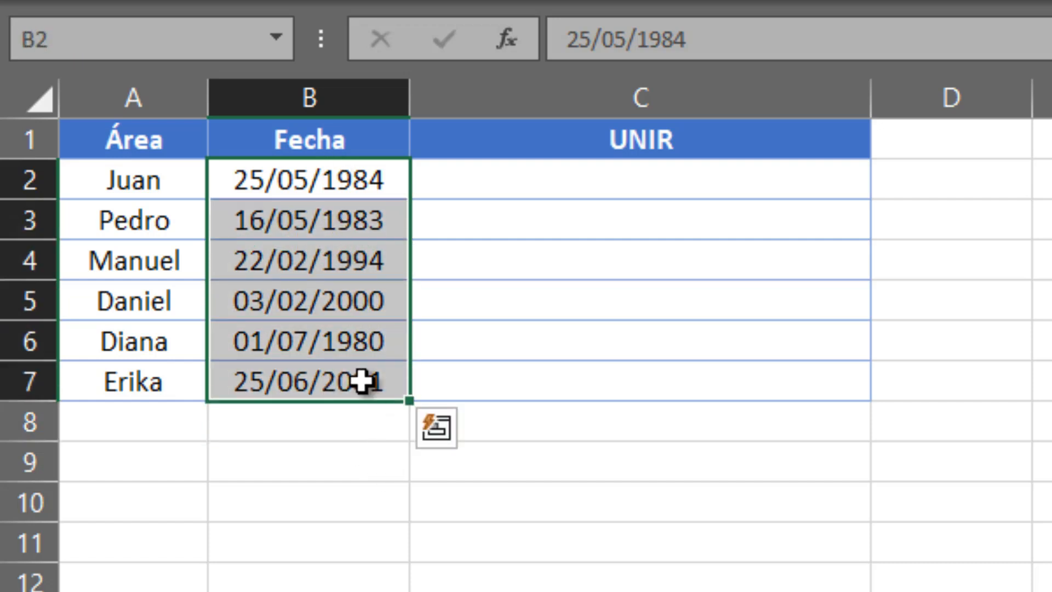
{"action": "left_click", "coordinate": [141, 511]}
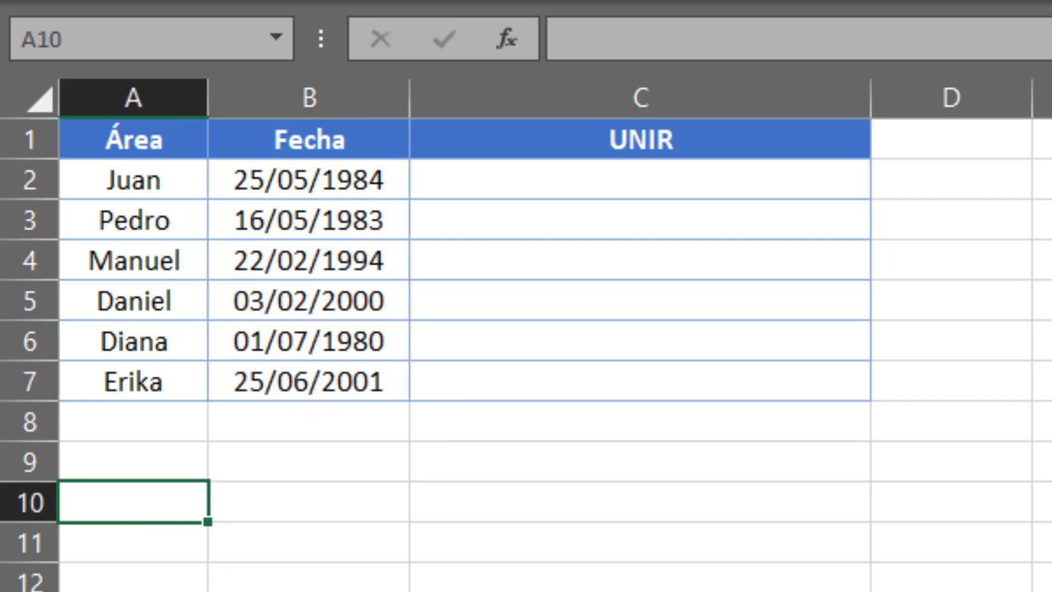
{"action": "type", "text": "1"}
{"action": "key", "text": "Return"}
{"action": "key", "text": "Up"}
{"action": "key", "text": "ctrl+1"}
{"action": "left_click_drag", "start_coordinate": [805, 220], "coordinate": [160, 222]}
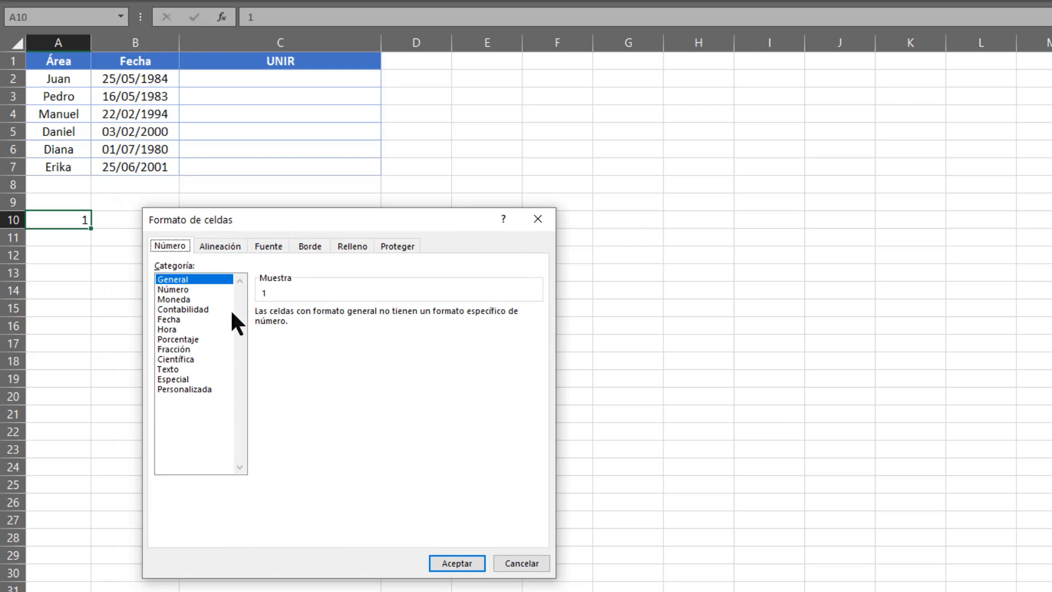
{"action": "left_click", "coordinate": [189, 319]}
{"action": "key", "text": "Return"}
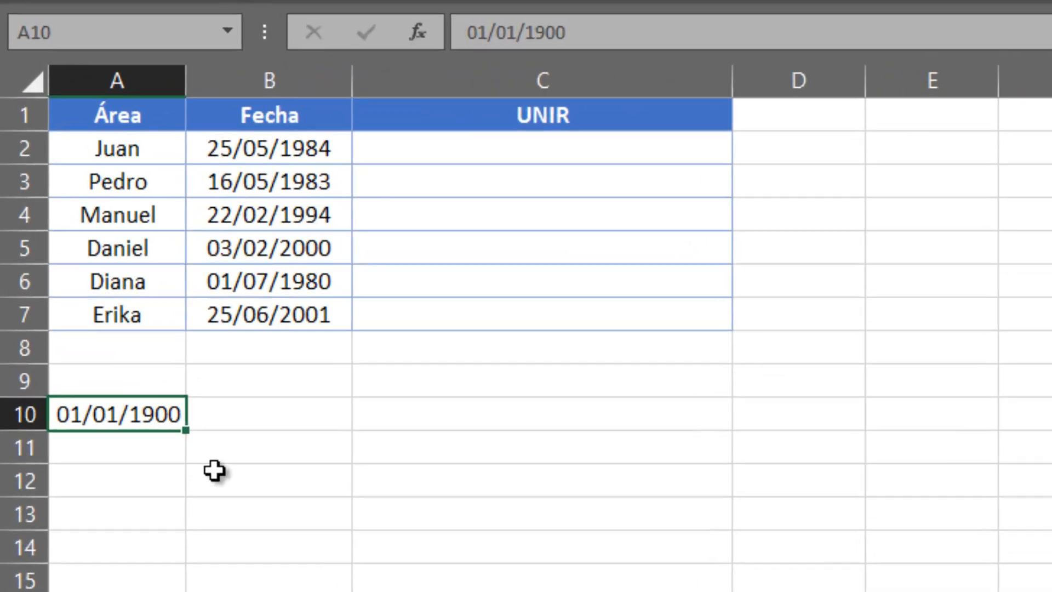
Replace the value in A10 with 2, then with 3, and clear the cell.
{"action": "type", "text": "2"}
{"action": "key", "text": "Return"}
{"action": "key", "text": "Up"}
{"action": "type", "text": "3"}
{"action": "key", "text": "Return"}
{"action": "key", "text": "Up"}
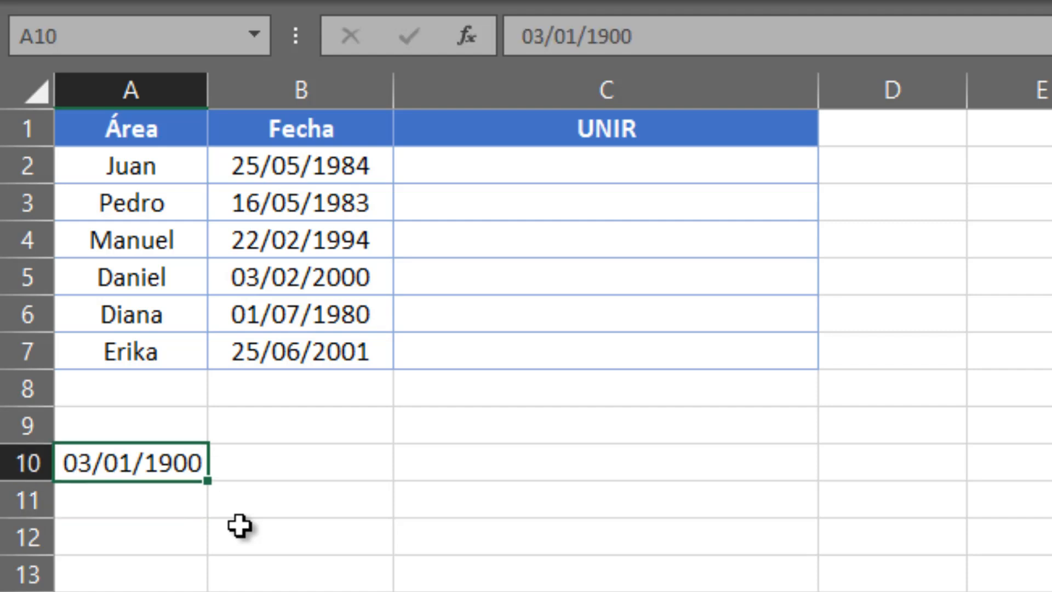
{"action": "key", "text": "Delete"}
Start a formula in C2 of the UNIR column with a reference to A2.
{"action": "key", "text": "Up"}
{"action": "key", "text": "Up"}
{"action": "key", "text": "Up"}
{"action": "key", "text": "Up"}
{"action": "key", "text": "Up"}
{"action": "key", "text": "Up"}
{"action": "key", "text": "Right"}
{"action": "key", "text": "Right"}
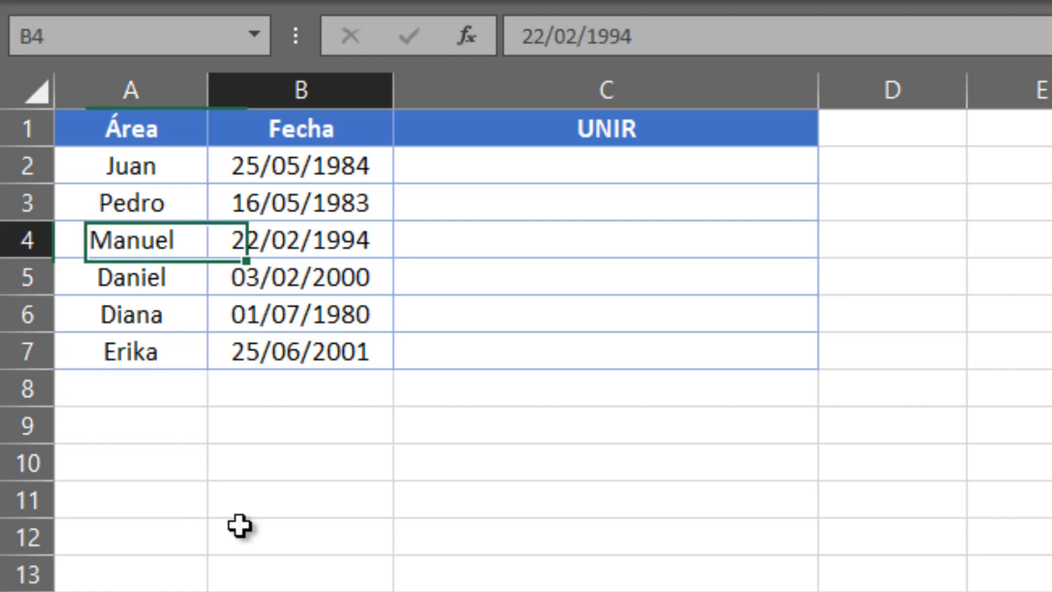
{"action": "key", "text": "Up"}
{"action": "key", "text": "Up"}
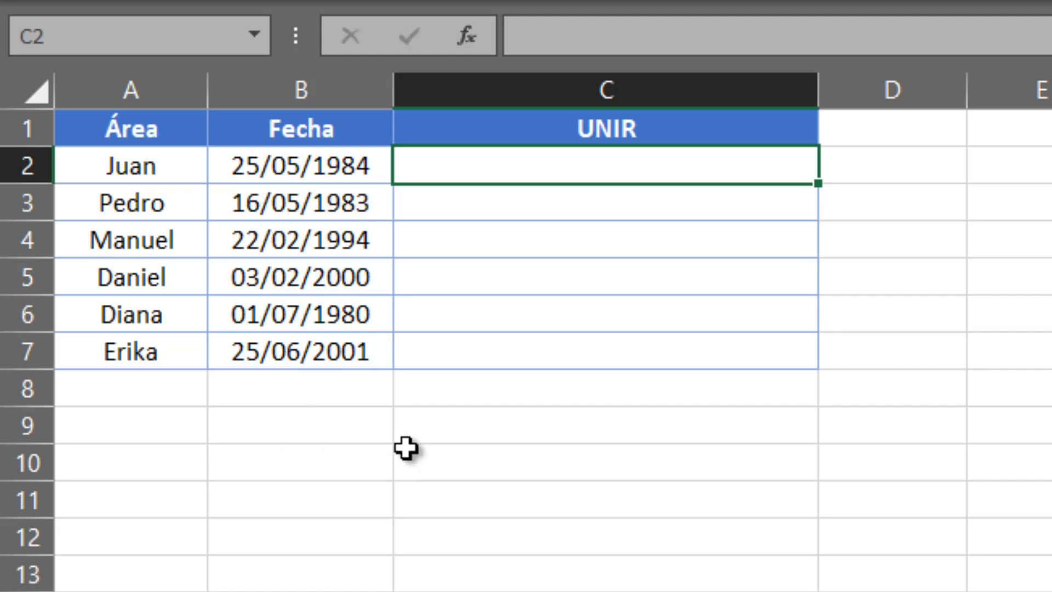
{"action": "type", "text": "="}
{"action": "key", "text": "Left"}
{"action": "key", "text": "Left"}
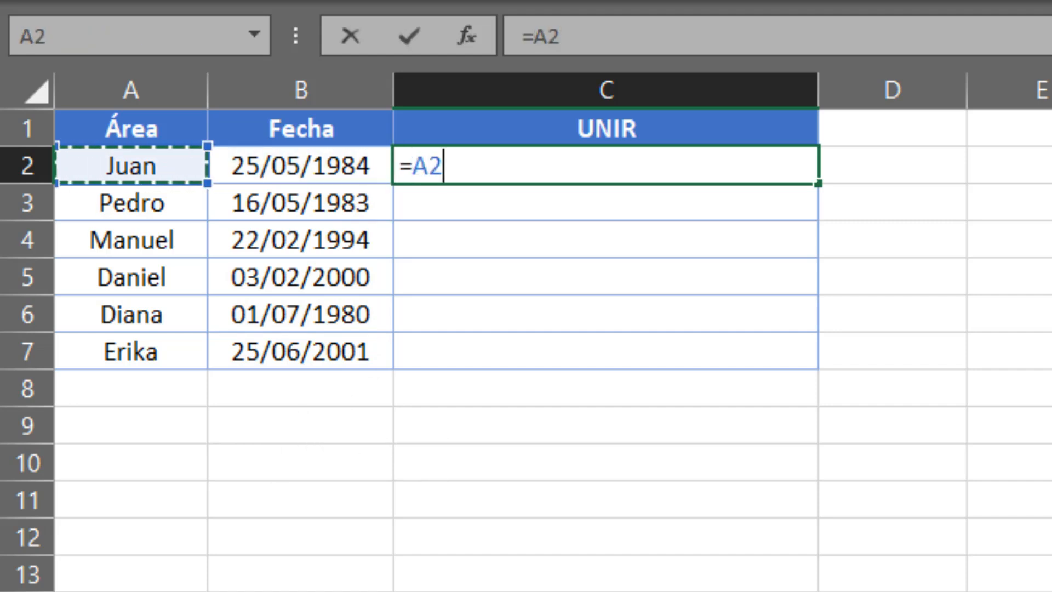
Extend the C2 formula with the text " nació el " and cell B2 using &, and enter it.
{"action": "type", "text": "&\""}
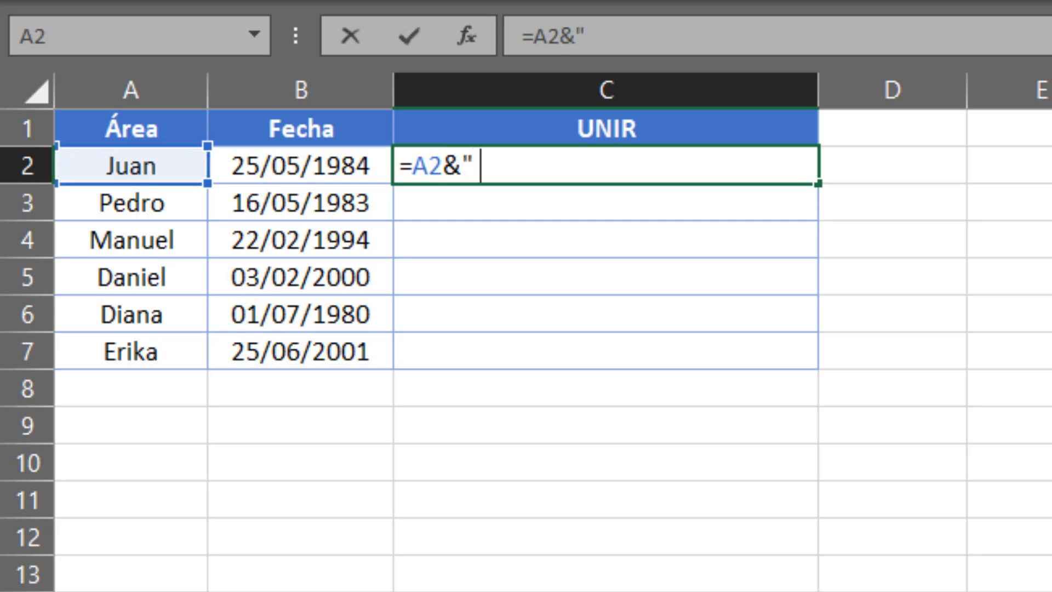
{"action": "type", "text": " na"}
{"action": "key", "text": "BackSpace"}
{"action": "type", "text": "ci"}
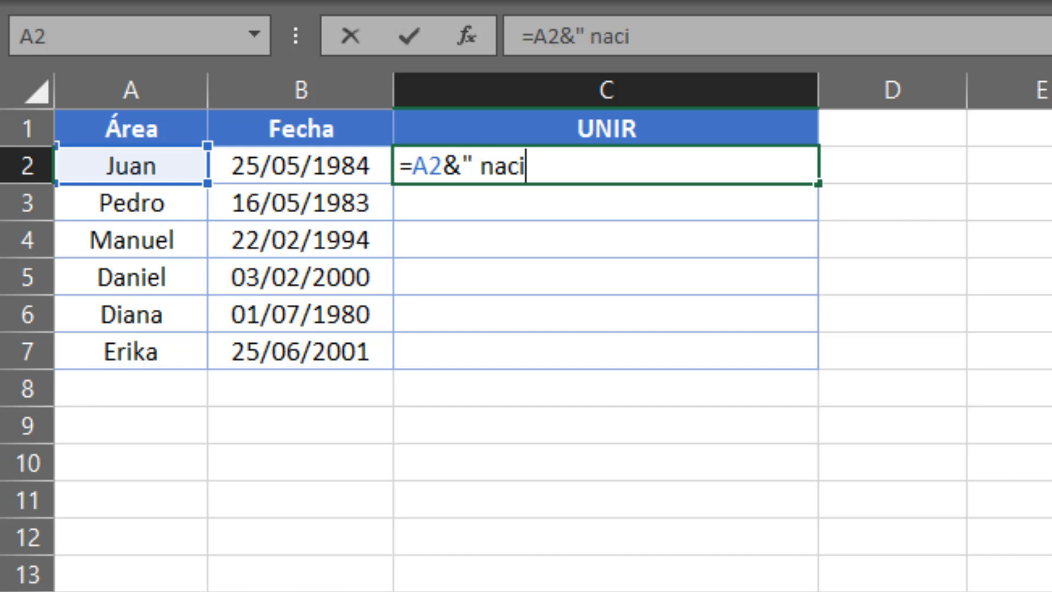
{"action": "type", "text": "ó el"}
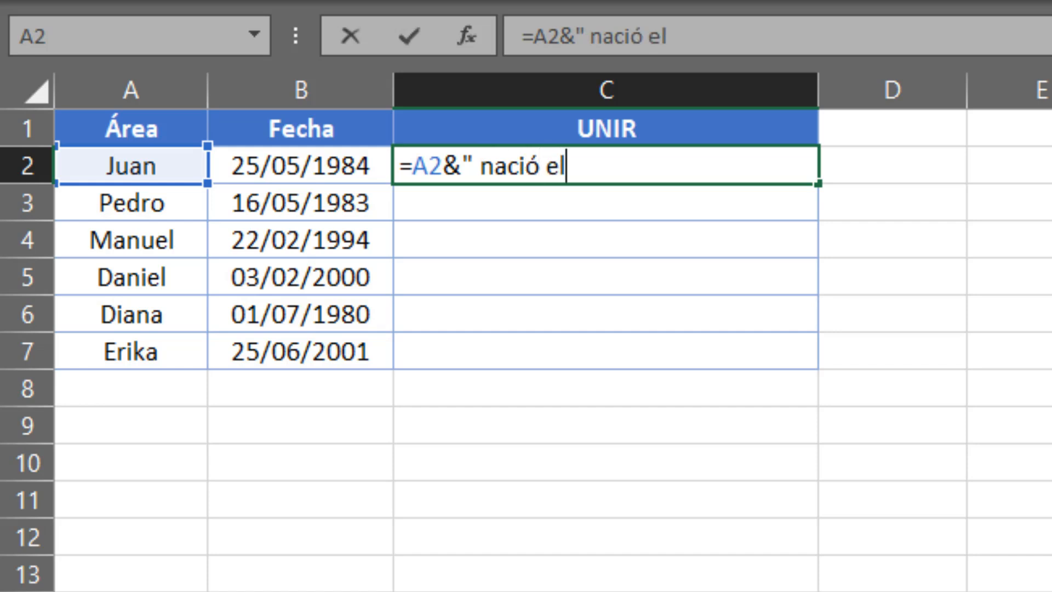
{"action": "type", "text": " \"&"}
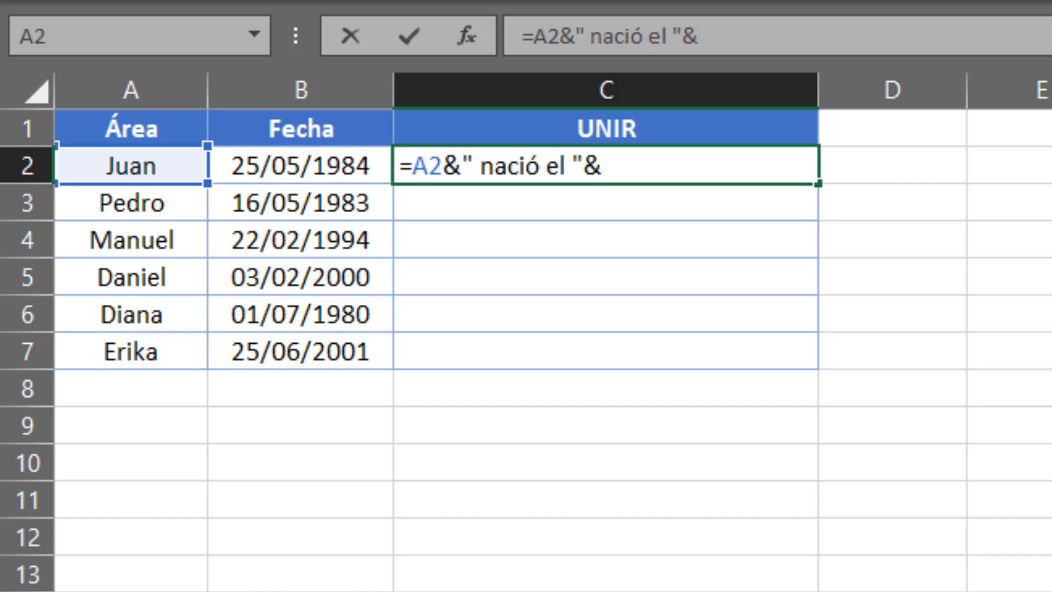
{"action": "left_click", "coordinate": [290, 169]}
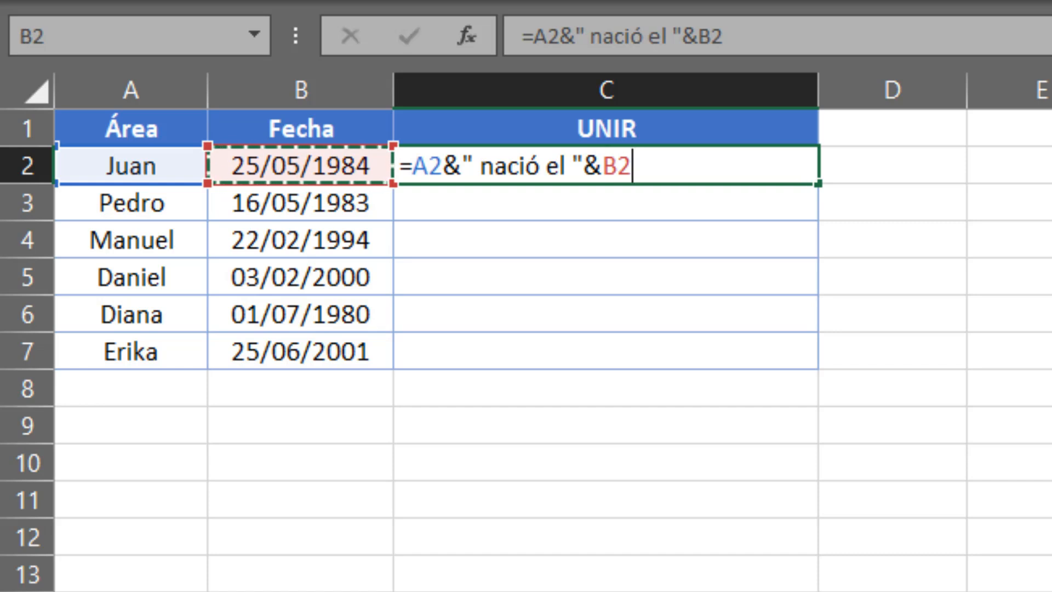
{"action": "key", "text": "Return"}
{"action": "key", "text": "Up"}
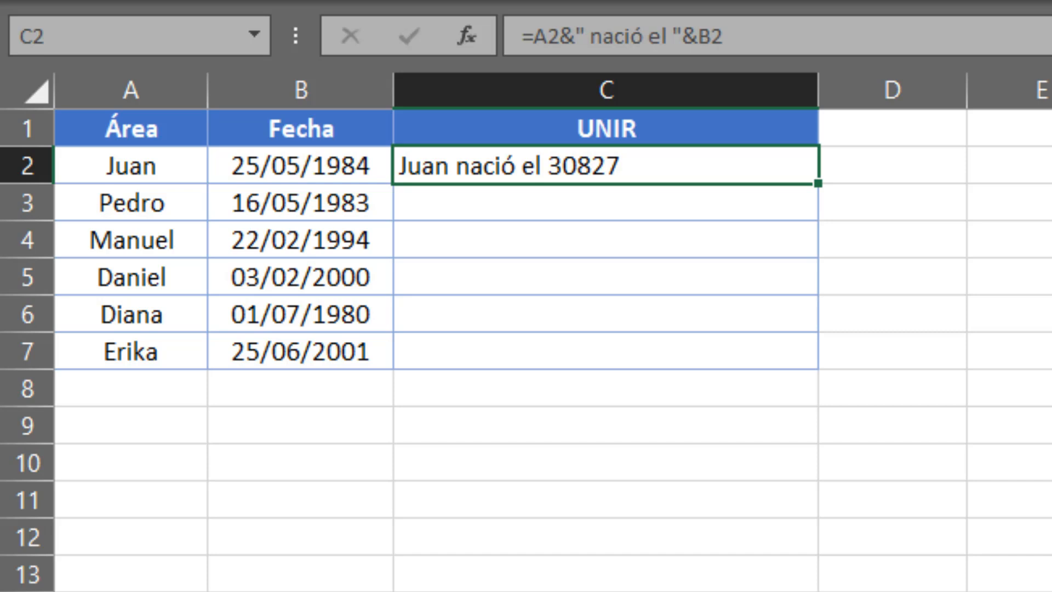
Copy the C2 formula down through C7, and clear the joined texts from C2:C7.
{"action": "key", "text": "ctrl+c"}
{"action": "left_click_drag", "start_coordinate": [606, 164], "coordinate": [605, 351]}
{"action": "key", "text": "ctrl+v"}
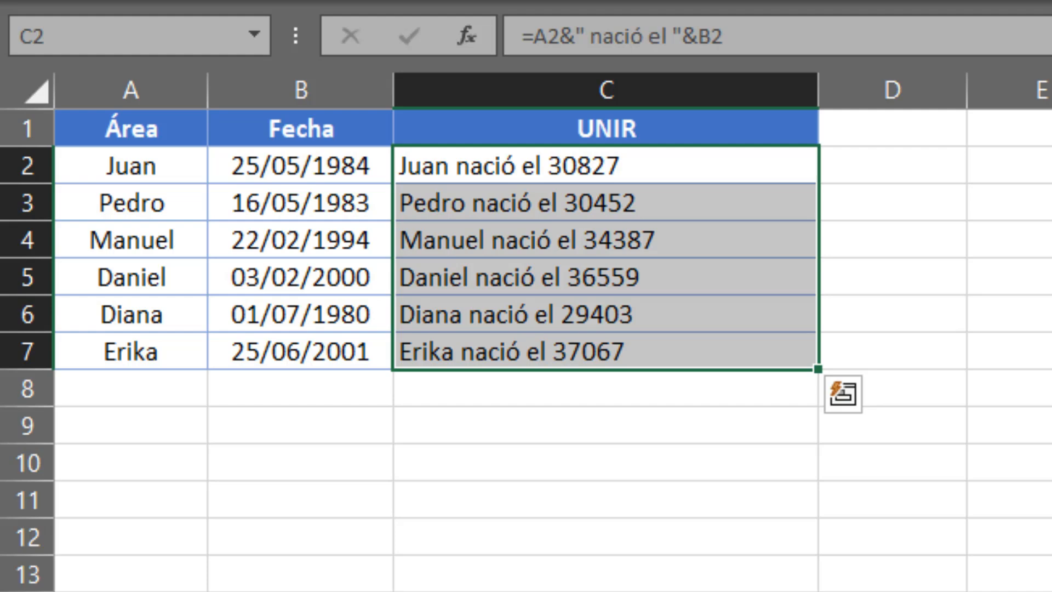
{"action": "key", "text": "Delete"}
{"action": "key", "text": "Up"}
{"action": "key", "text": "Down"}
Start a formula in C2 that joins A2 with the text " nació el ", ending in & for another element.
{"action": "type", "text": "="}
{"action": "key", "text": "Left"}
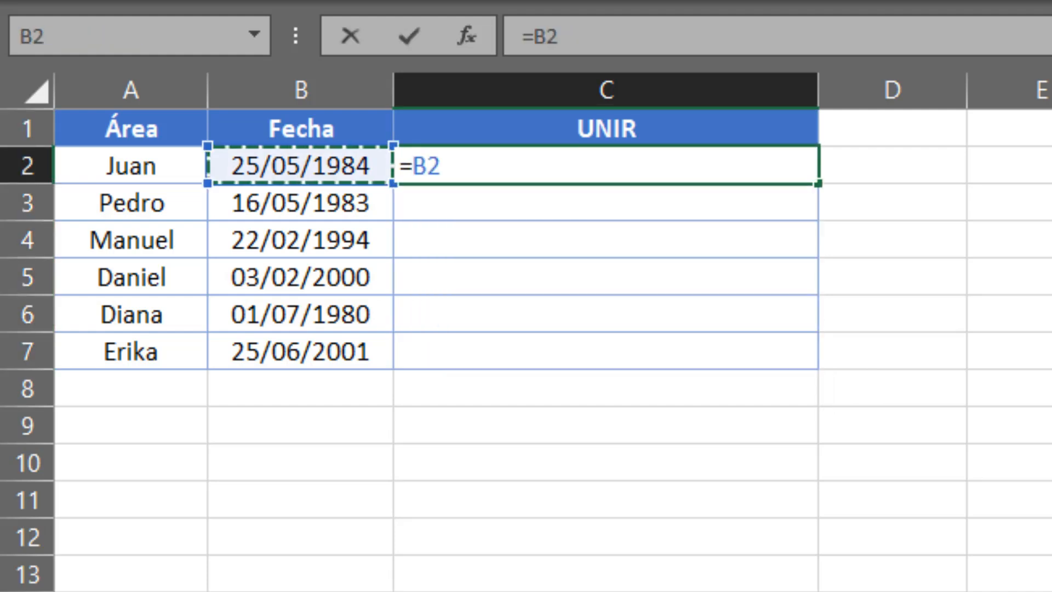
{"action": "key", "text": "Left"}
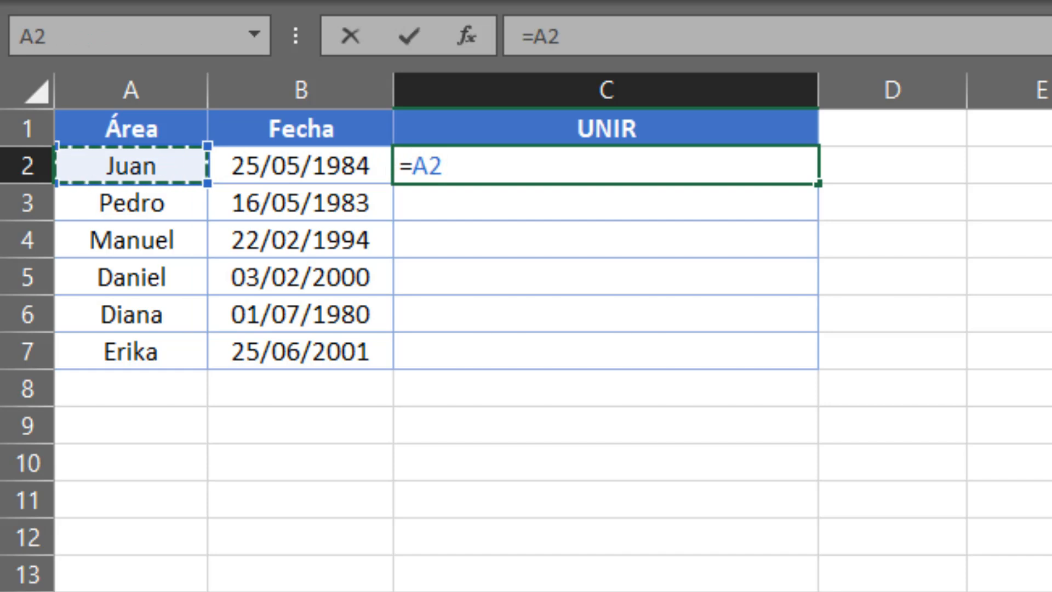
{"action": "type", "text": "&\""}
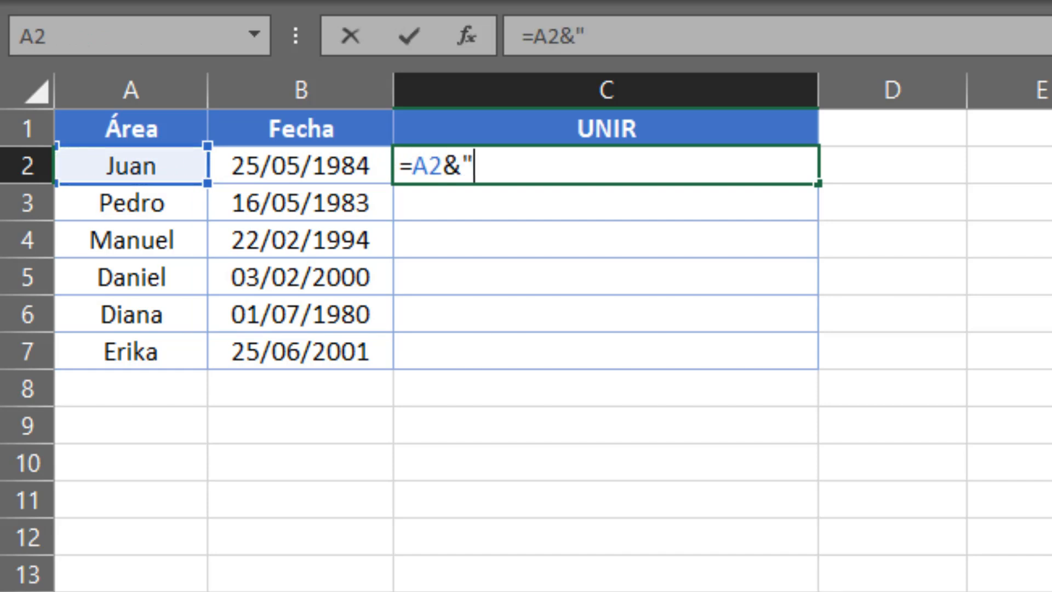
{"action": "type", "text": " nació"}
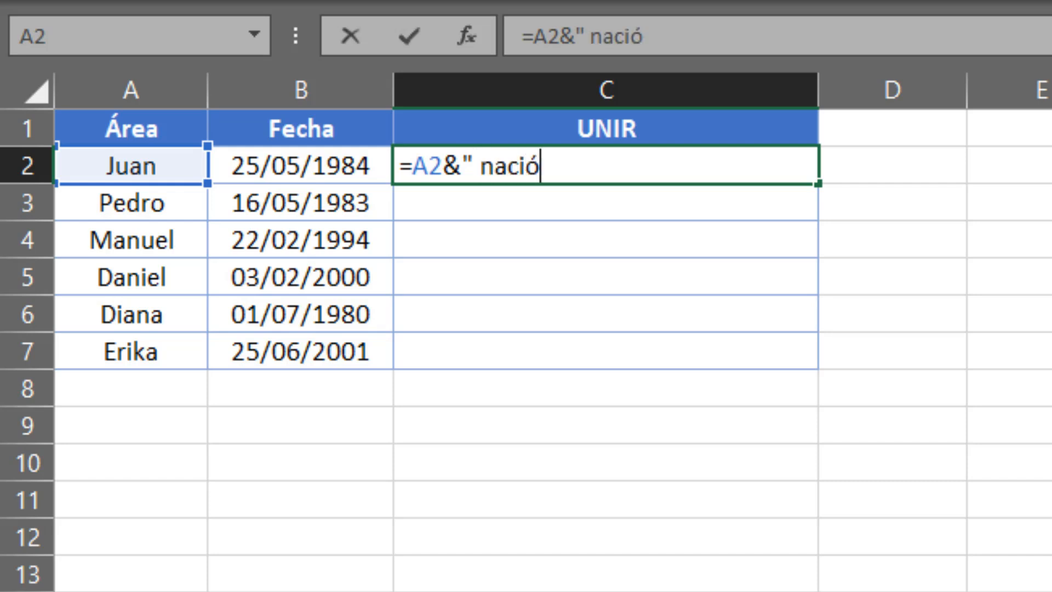
{"action": "type", "text": " el "}
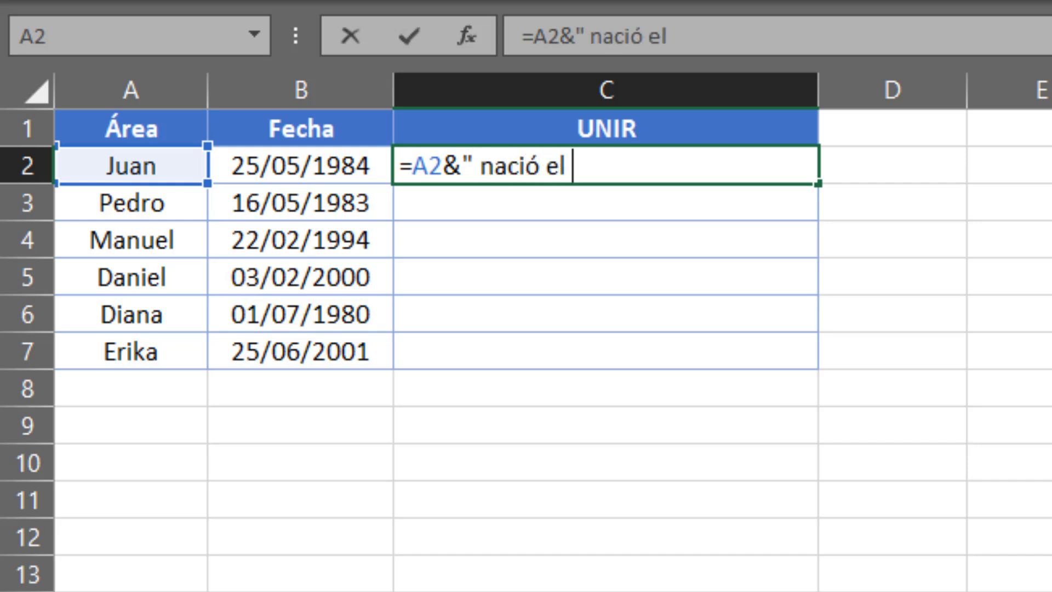
{"action": "type", "text": "\"&"}
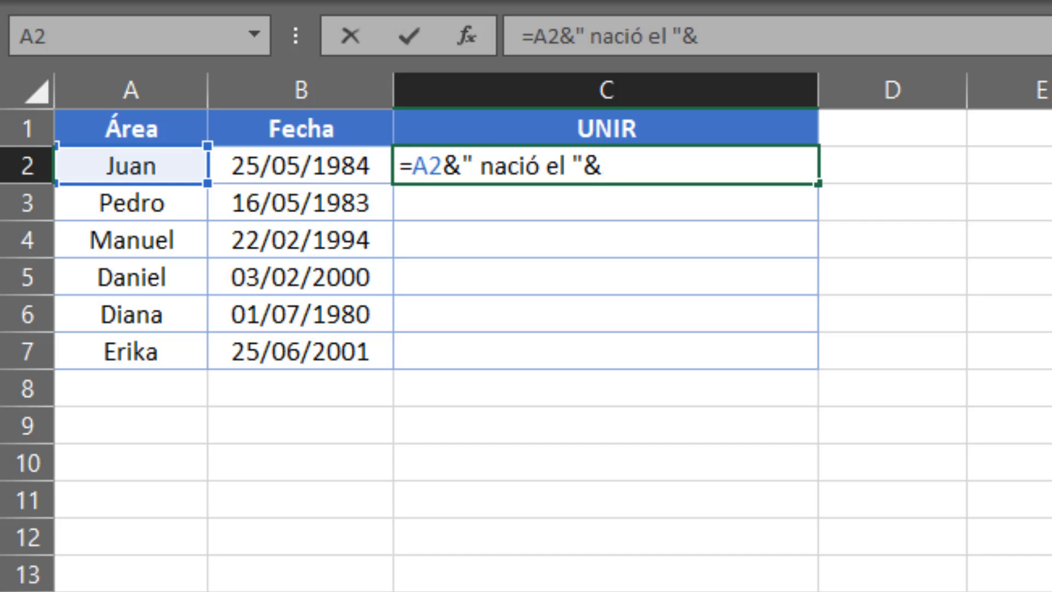
Add the TEXTO function with value B2 and format "dd/mm/aaaa" to the C2 formula and enter it.
{"action": "type", "text": "te"}
{"action": "key", "text": "Down"}
{"action": "key", "text": "Tab"}
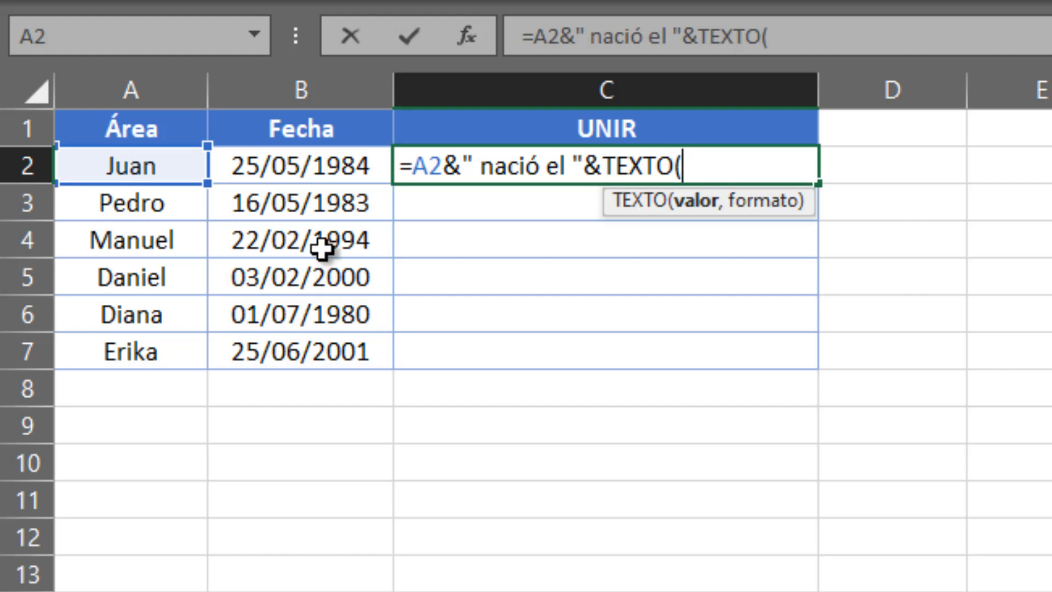
{"action": "left_click", "coordinate": [301, 163]}
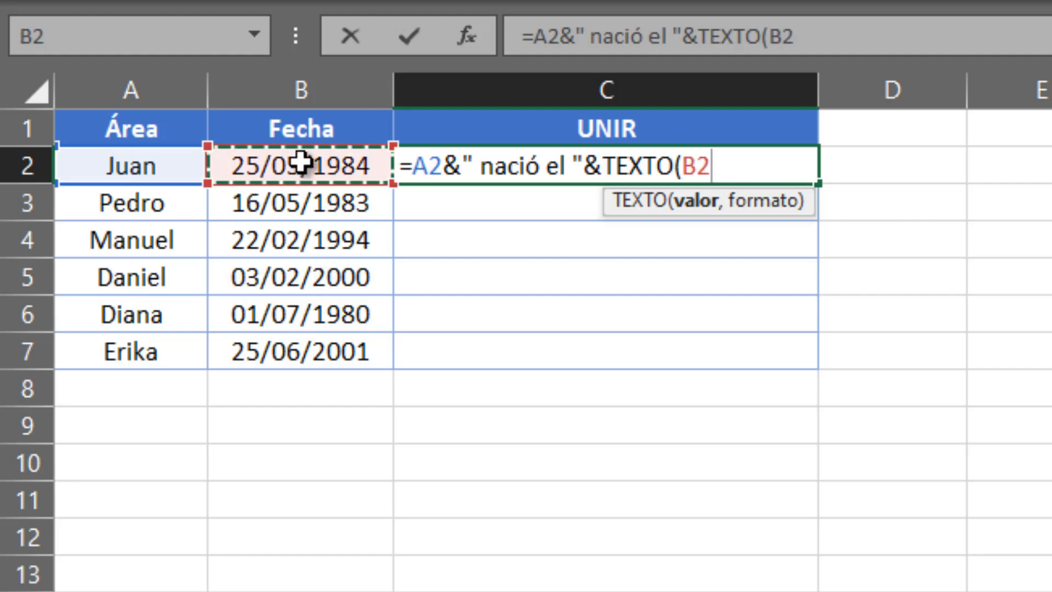
{"action": "type", "text": ",\""}
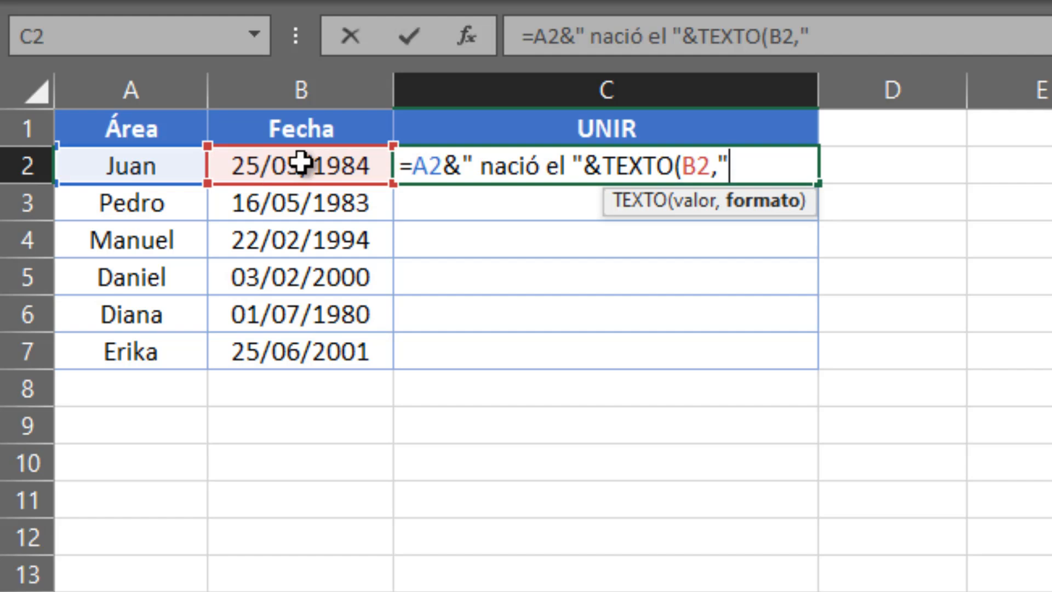
{"action": "type", "text": "dd"}
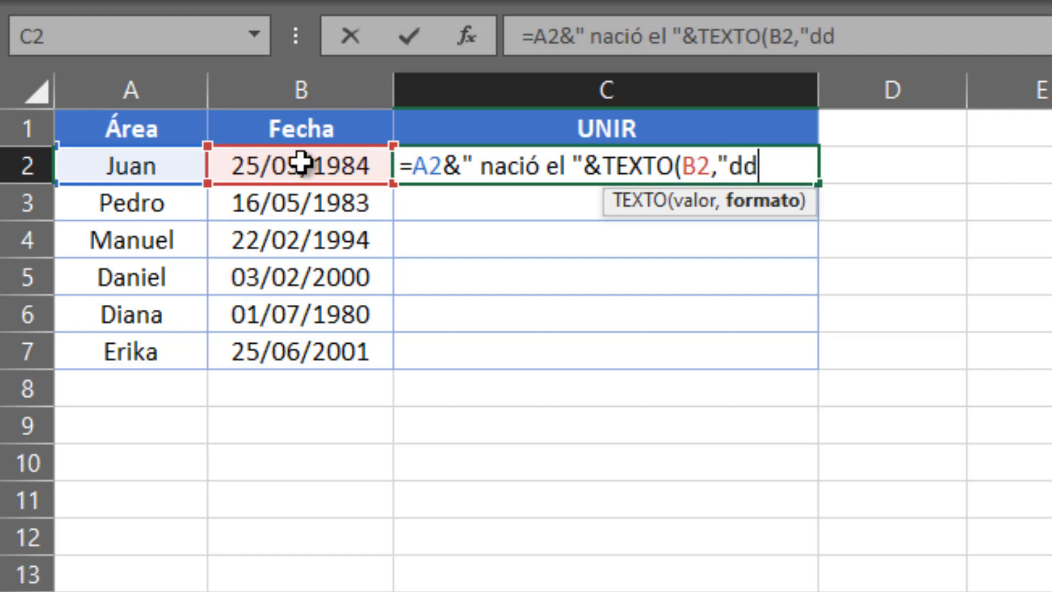
{"action": "type", "text": "/mm"}
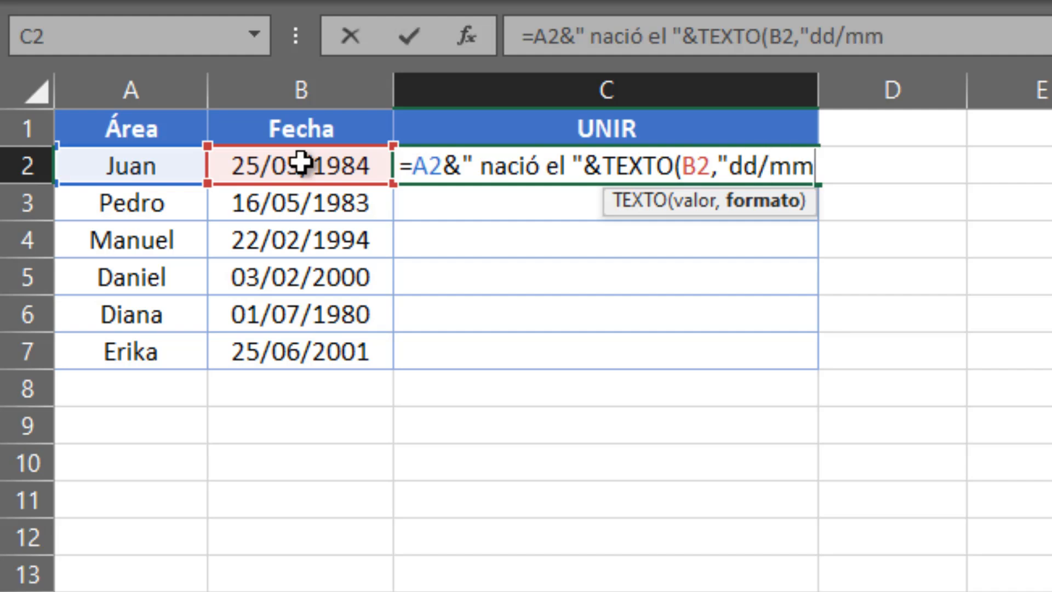
{"action": "type", "text": "/aaaa"}
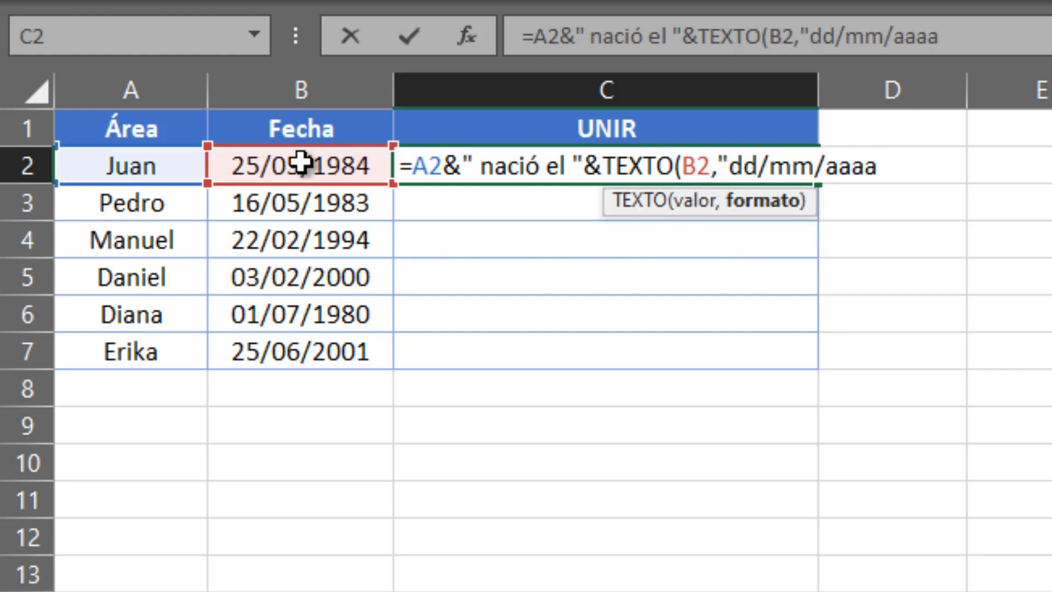
{"action": "type", "text": "\""}
{"action": "key", "text": "Return"}
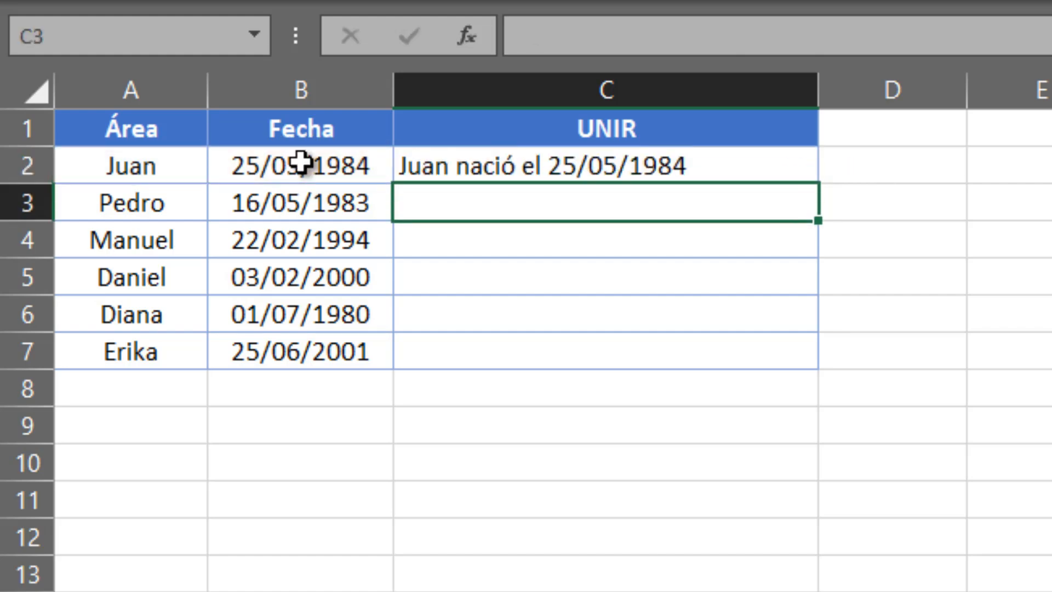
Copy the C2 formula down through C7 and center the joined texts horizontally.
{"action": "key", "text": "Up"}
{"action": "key", "text": "ctrl+c"}
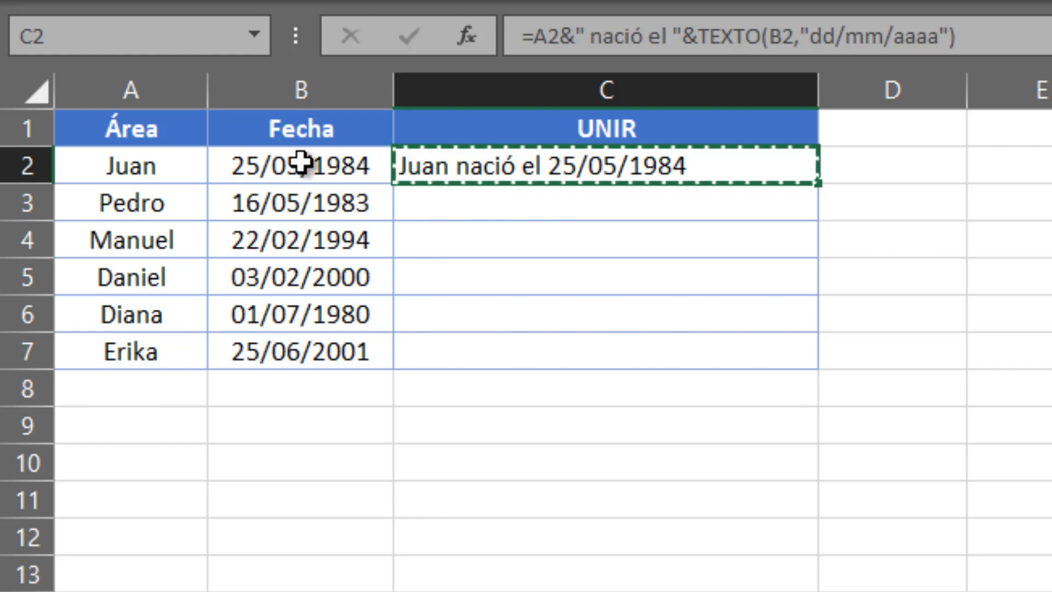
{"action": "key", "text": "shift+Down"}
{"action": "key", "text": "shift+Down"}
{"action": "key", "text": "shift+Down"}
{"action": "key", "text": "shift+Down"}
{"action": "key", "text": "shift+Down"}
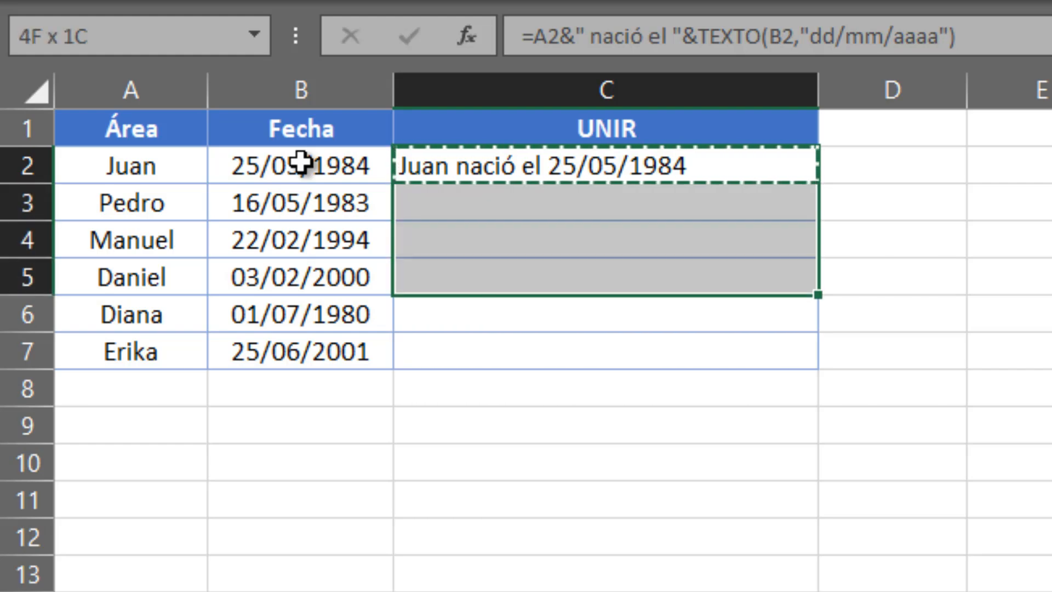
{"action": "key", "text": "ctrl+v"}
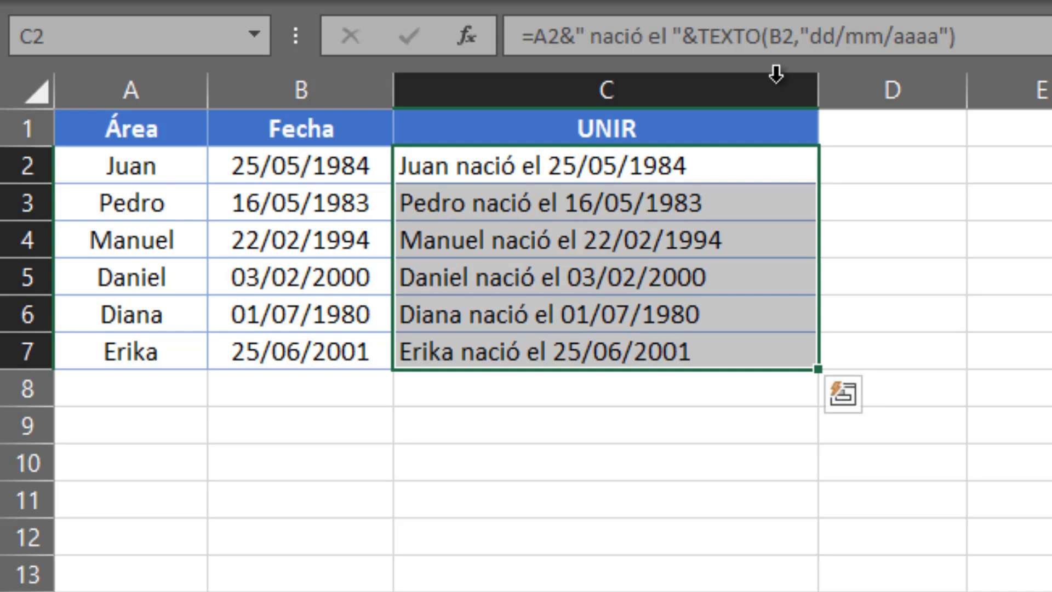
{"action": "left_click", "coordinate": [780, 1]}
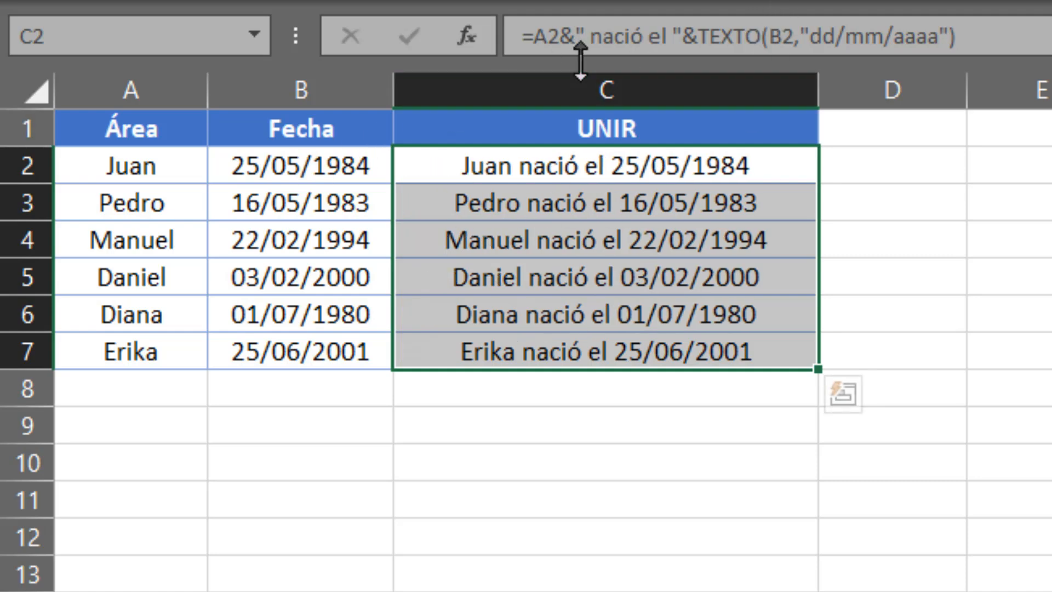